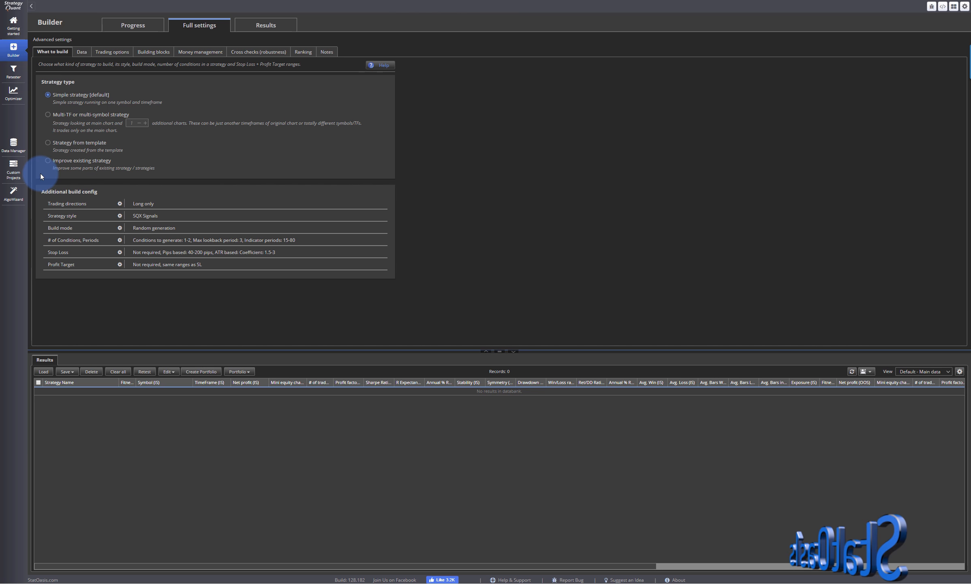
# Look through the getting-started page's online help links and the example advanced workflows.
pyautogui.click(13, 173)
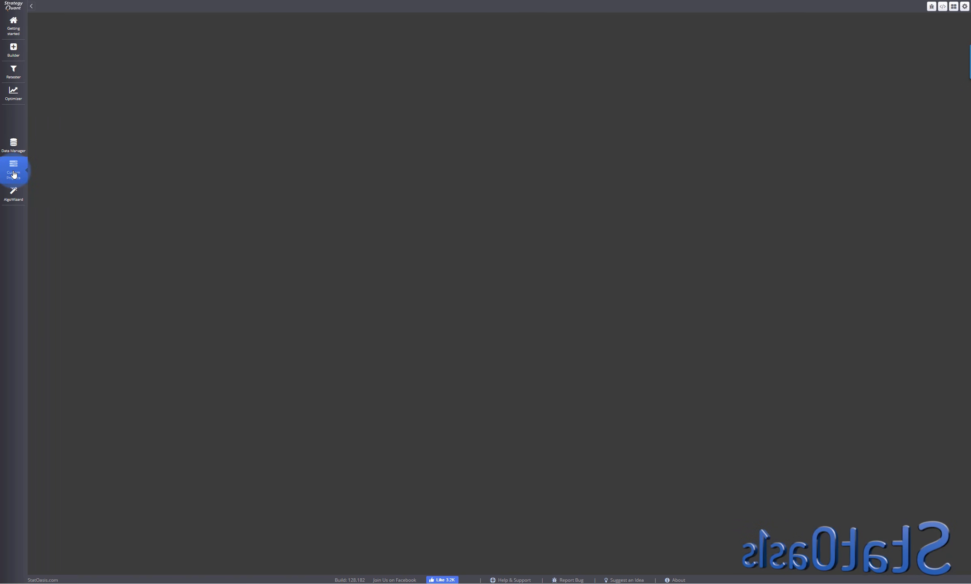
pyautogui.click(14, 54)
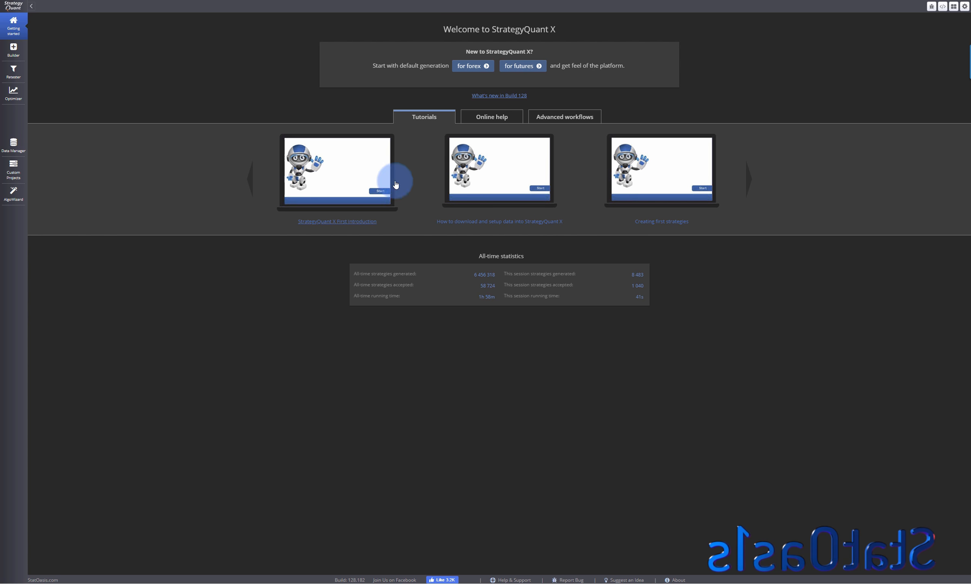
pyautogui.click(486, 119)
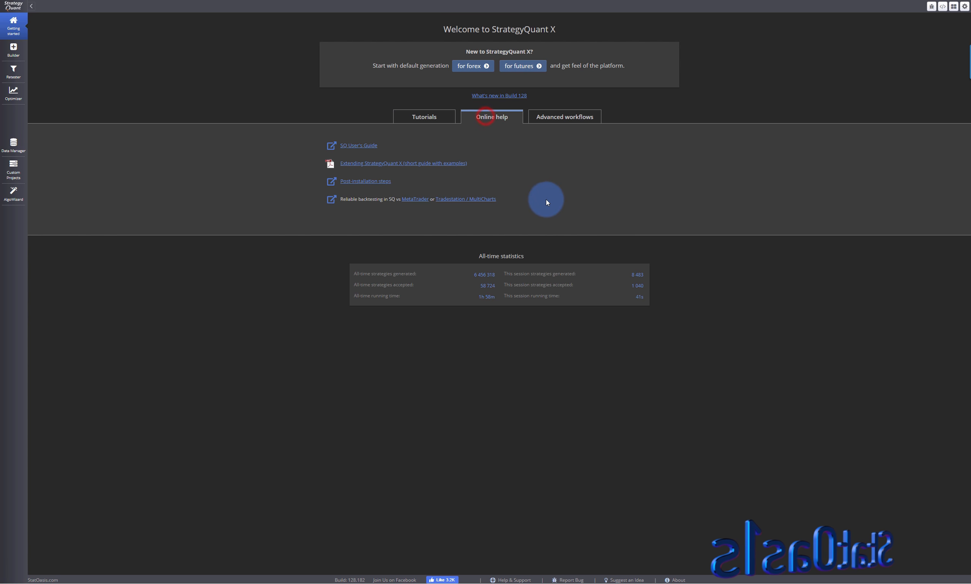
pyautogui.click(561, 117)
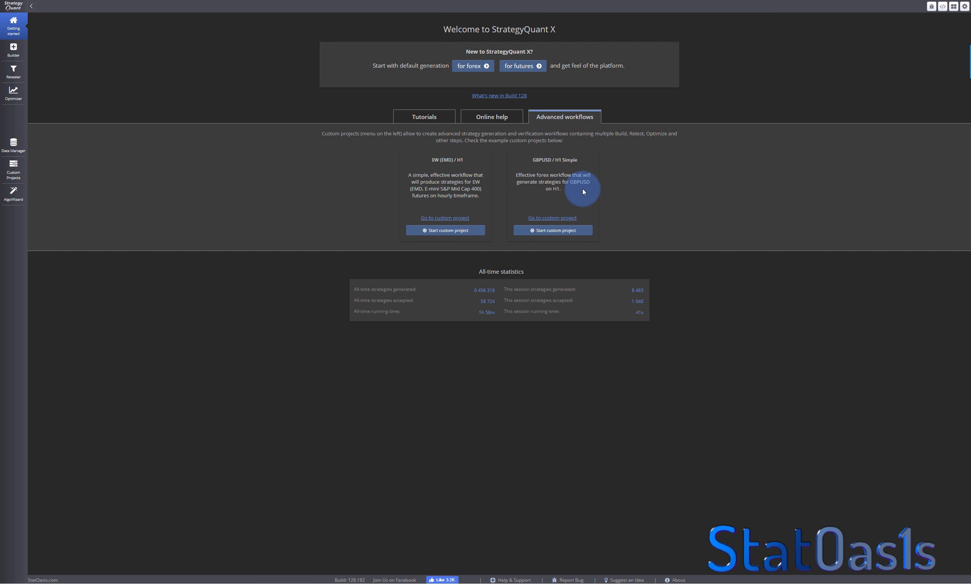
# View the task workflow of the example custom project and return to the getting-started page.
pyautogui.click(15, 168)
pyautogui.click(10, 48)
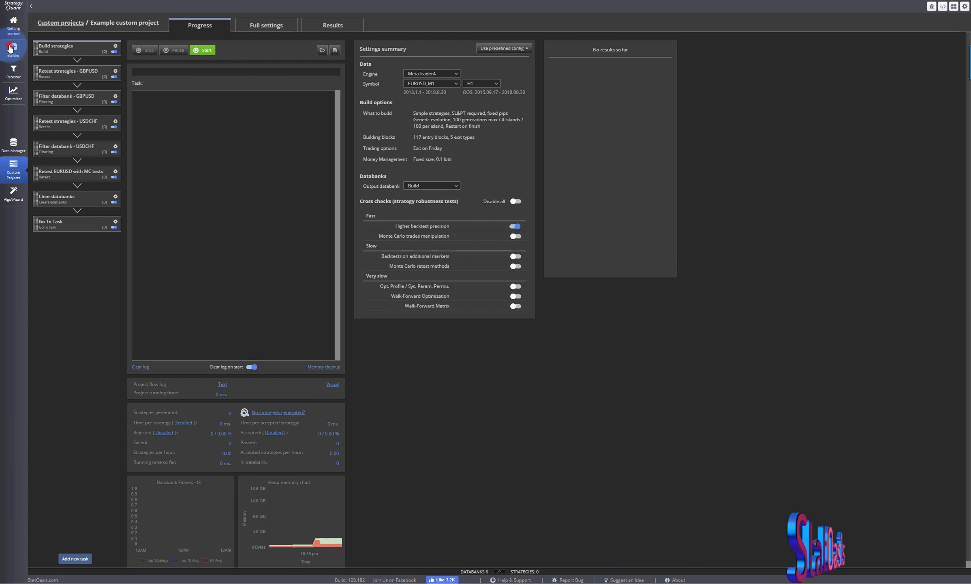
pyautogui.click(15, 31)
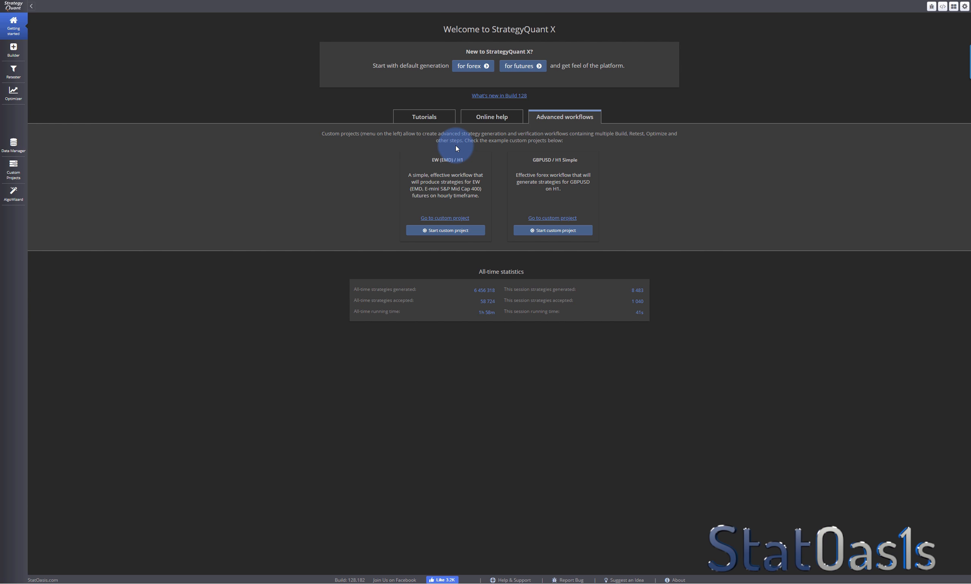
# Show the getting-started tutorials and check the grid engine's job overview.
pyautogui.click(429, 118)
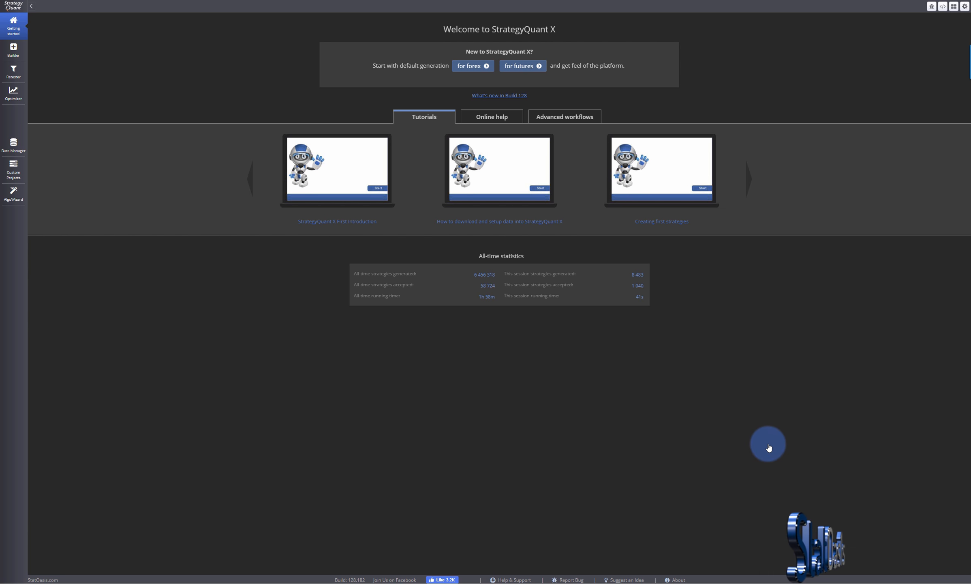
pyautogui.click(953, 8)
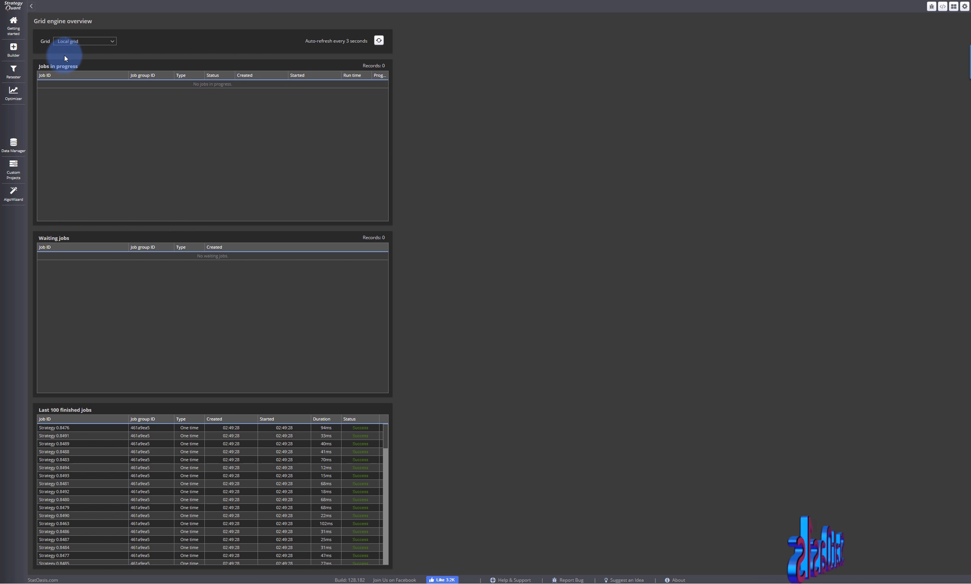
pyautogui.click(15, 31)
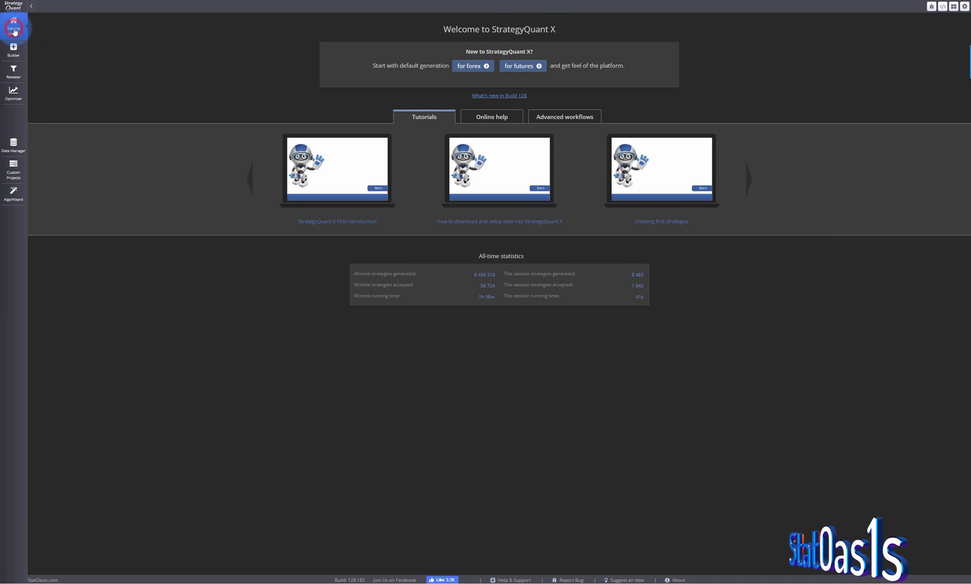
# Examine the SMTP server and remote access settings, closing each dialog without saving.
pyautogui.click(965, 7)
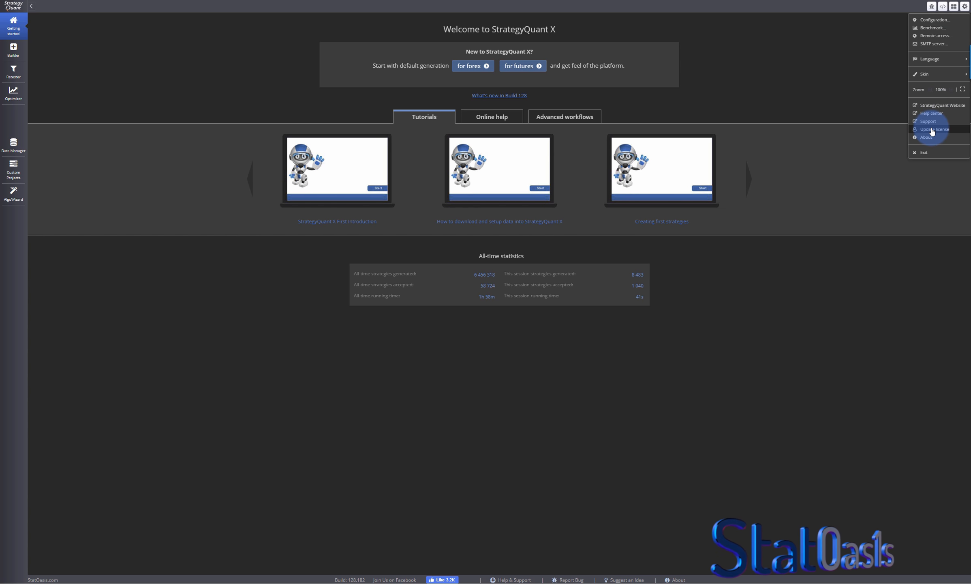
pyautogui.moveTo(928, 74)
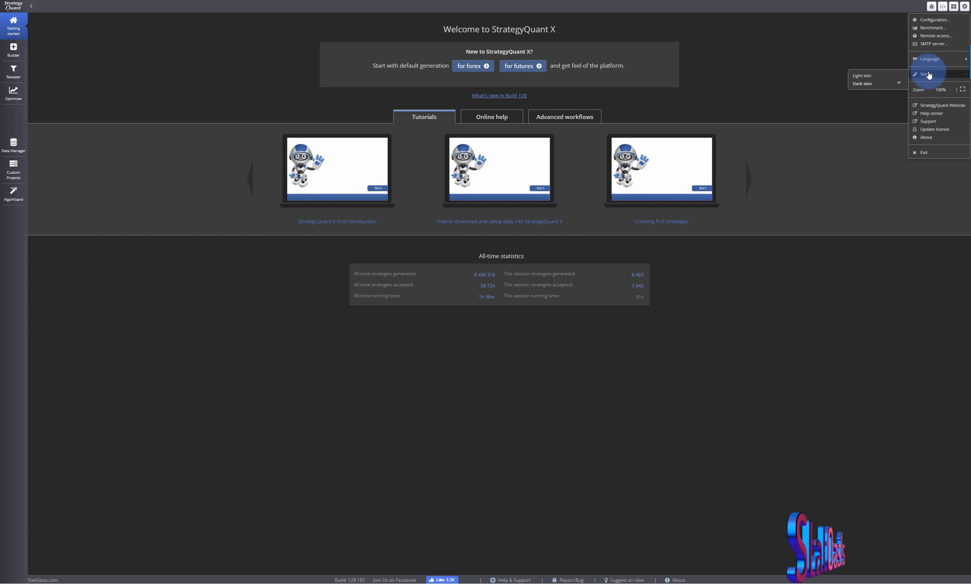
pyautogui.click(934, 43)
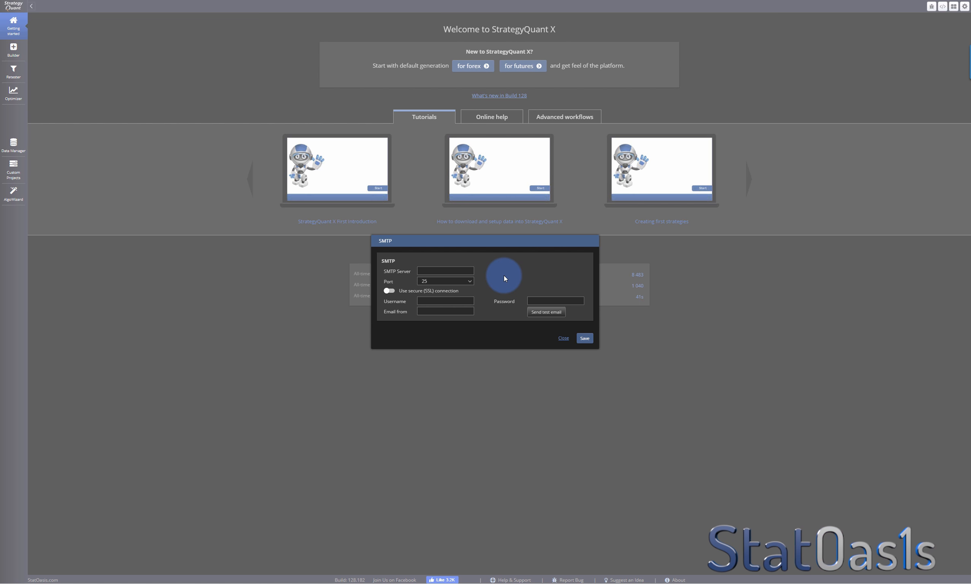
pyautogui.click(564, 337)
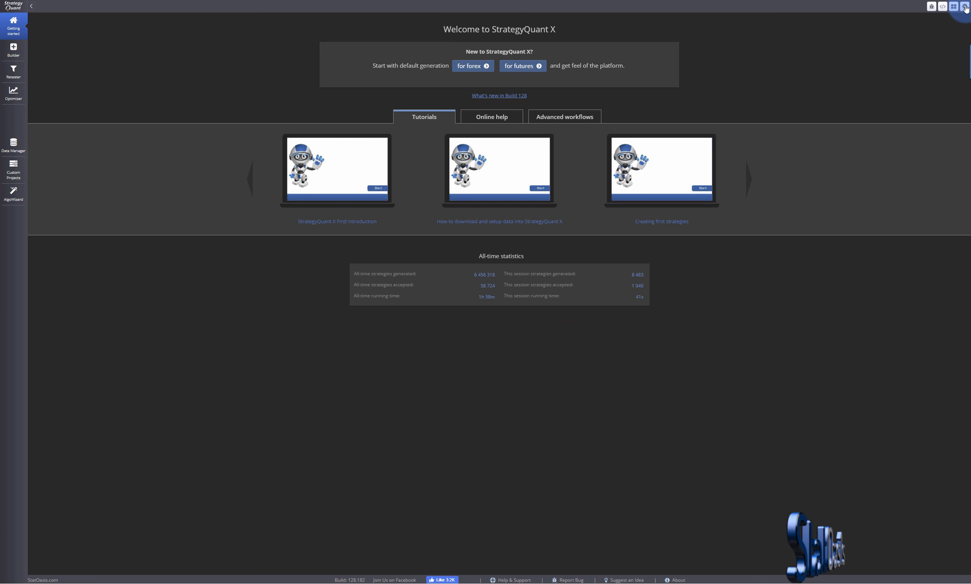
pyautogui.click(965, 6)
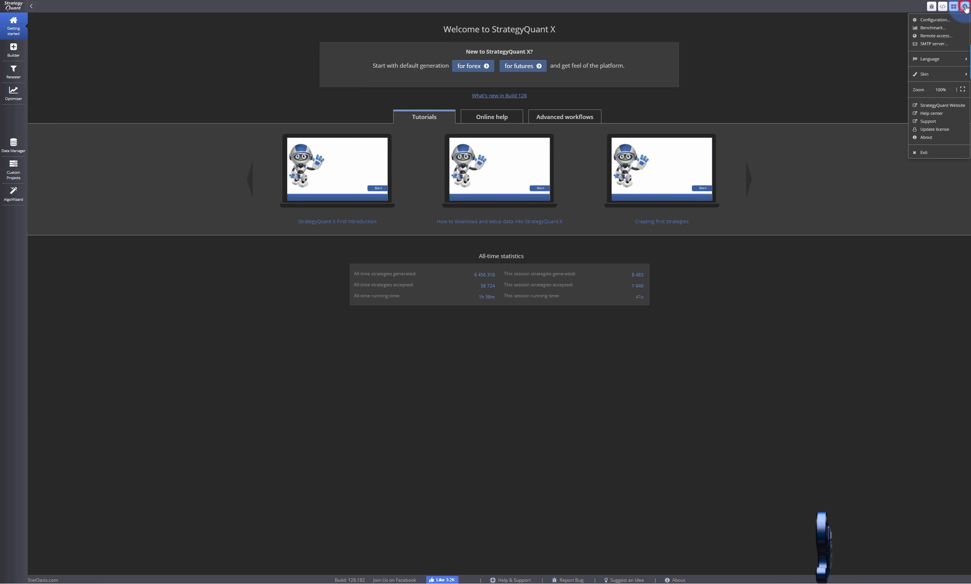
pyautogui.click(941, 36)
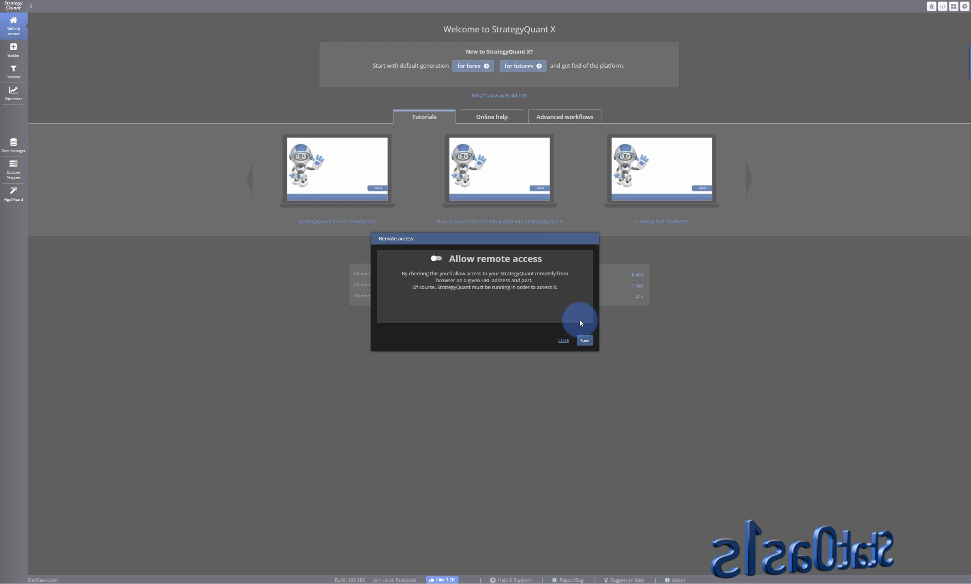
pyautogui.click(564, 340)
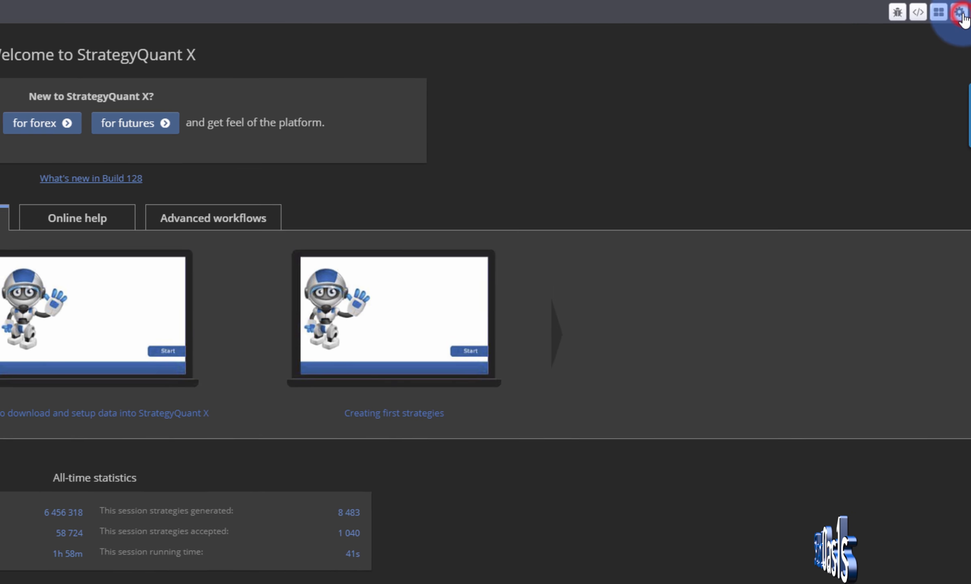
# Review the program configuration's Global, CPU, Performance and Memory settings.
pyautogui.click(964, 10)
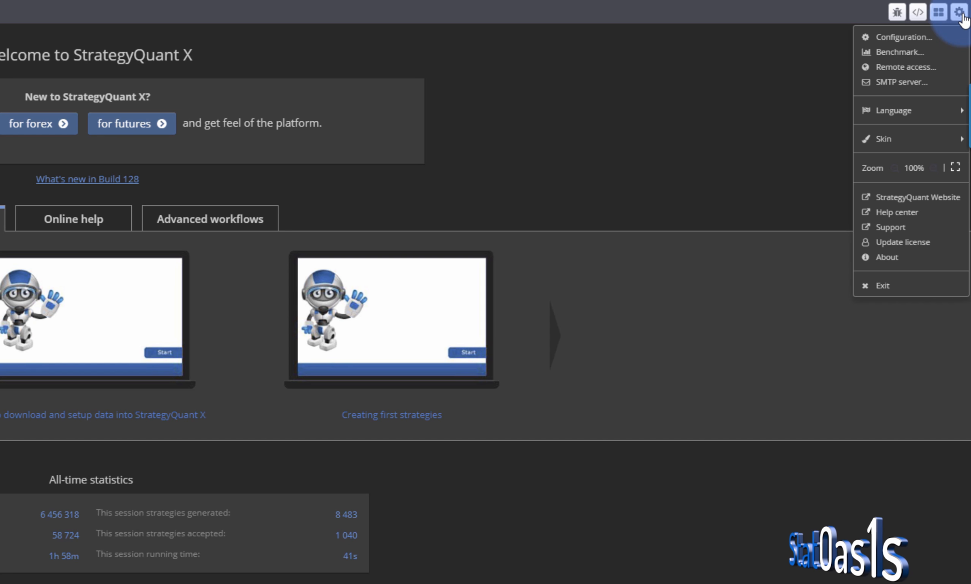
pyautogui.click(898, 37)
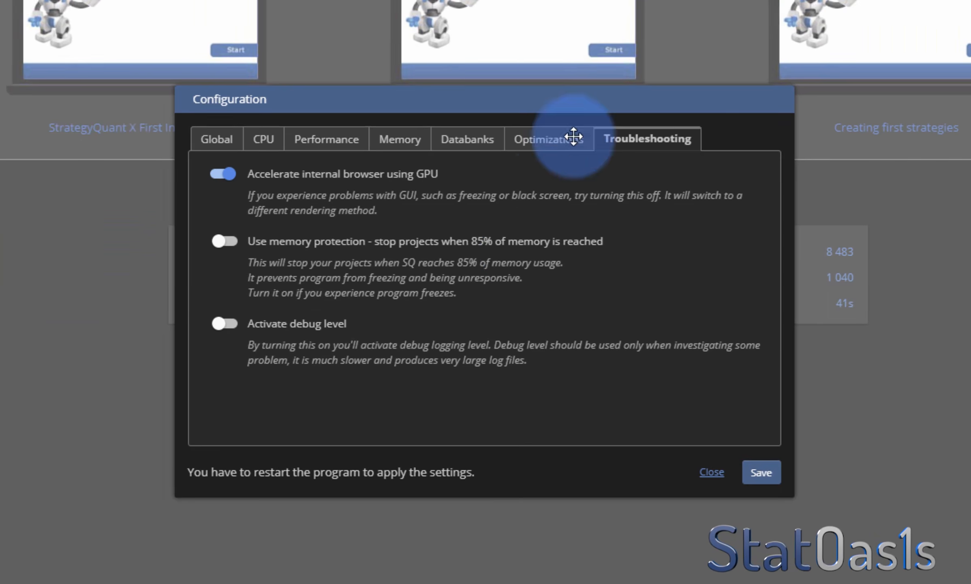
pyautogui.click(211, 142)
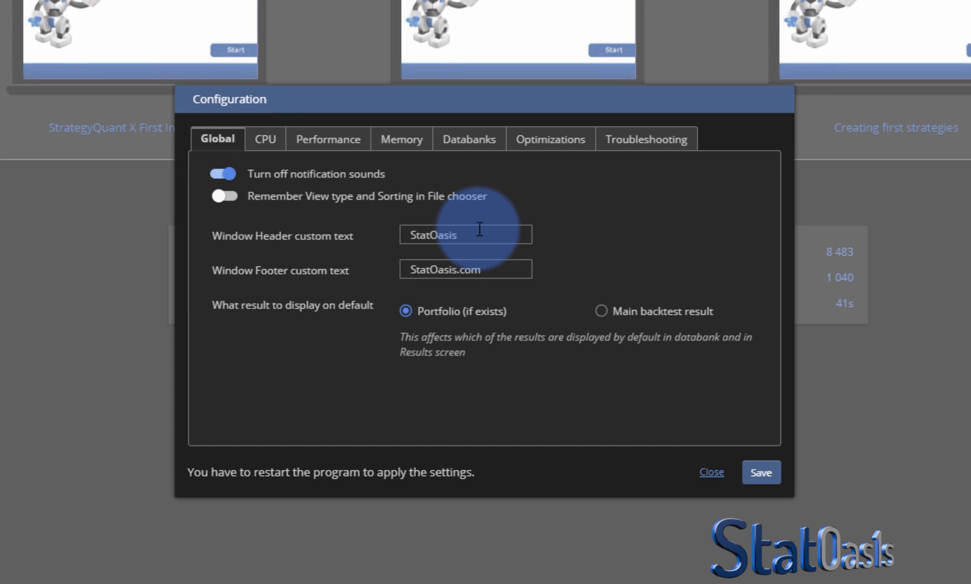
pyautogui.click(262, 142)
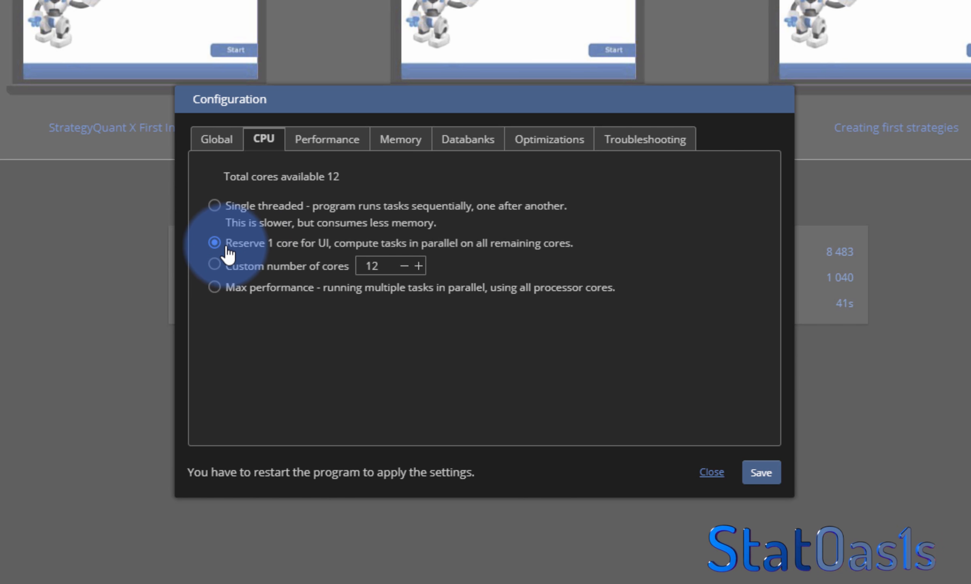
pyautogui.click(327, 139)
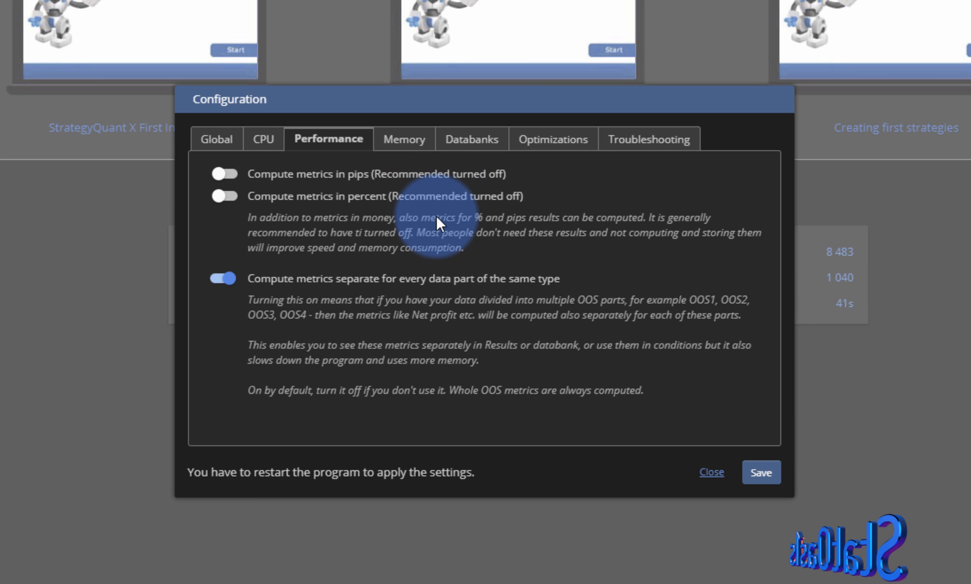
pyautogui.click(411, 151)
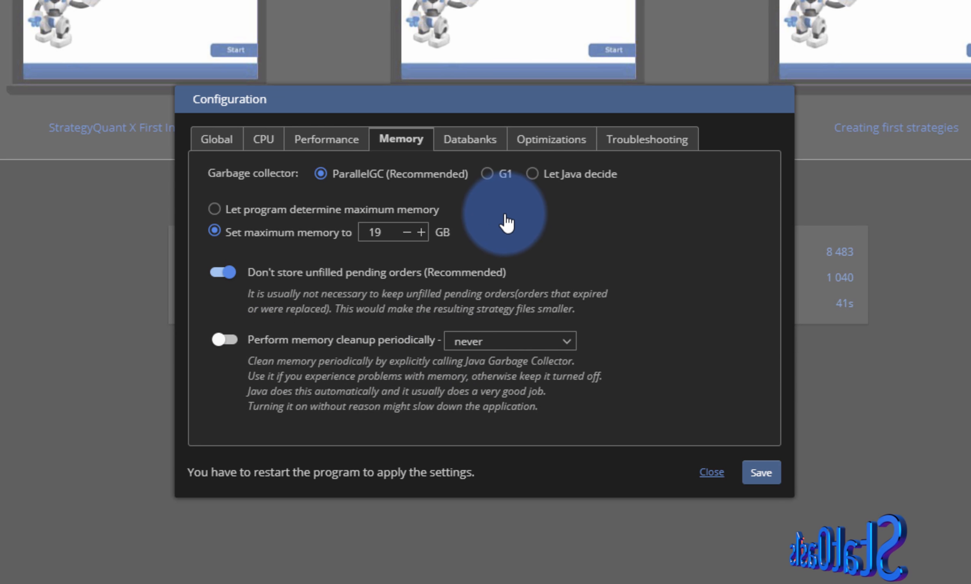
# Review the databank configuration and its auto-sync interval choices, keeping "Auto-sync every 1 hour" selected.
pyautogui.click(469, 140)
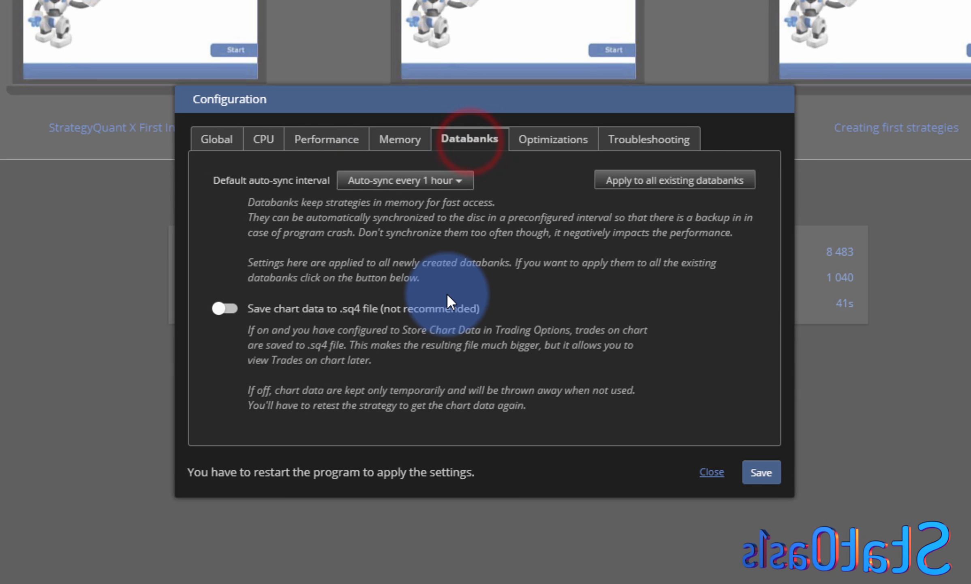
pyautogui.click(459, 187)
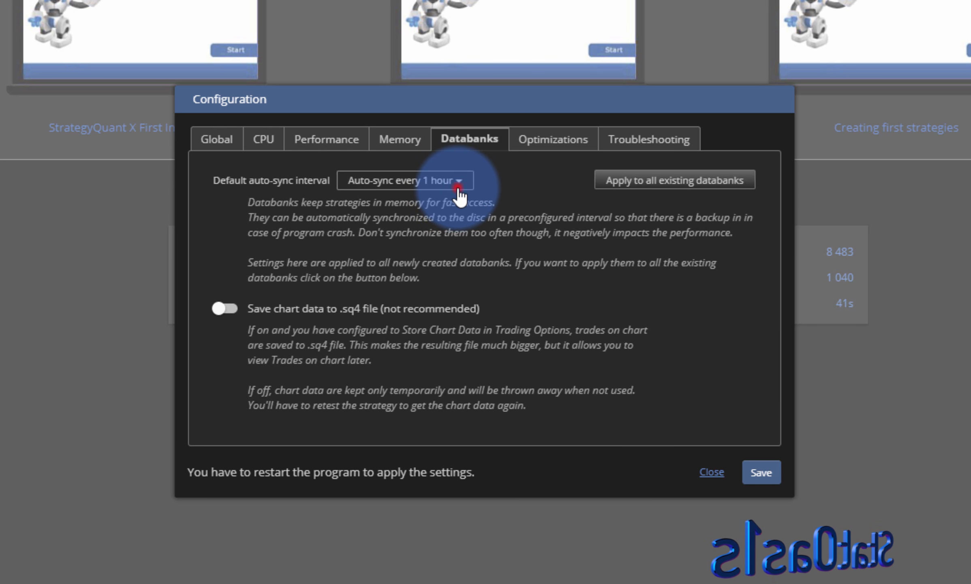
pyautogui.click(500, 183)
pyautogui.click(505, 190)
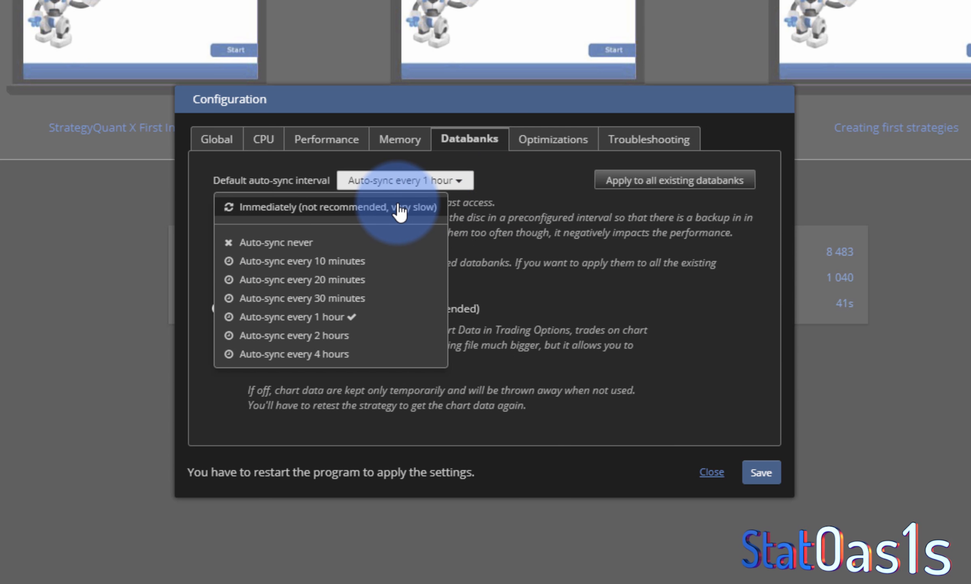
pyautogui.click(321, 316)
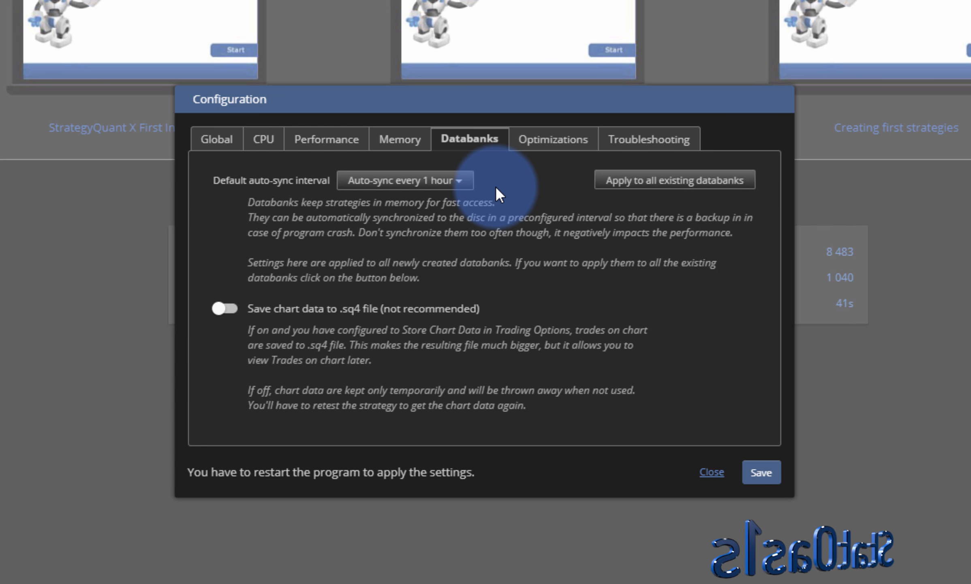
# Review the Optimizations and Troubleshooting configuration options, and close the configuration without saving.
pyautogui.click(550, 142)
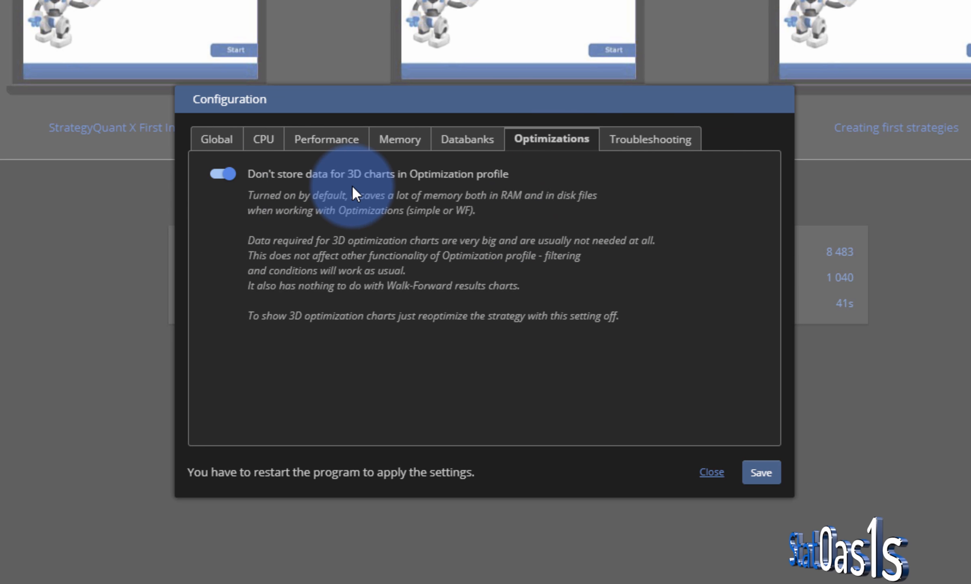
pyautogui.click(651, 141)
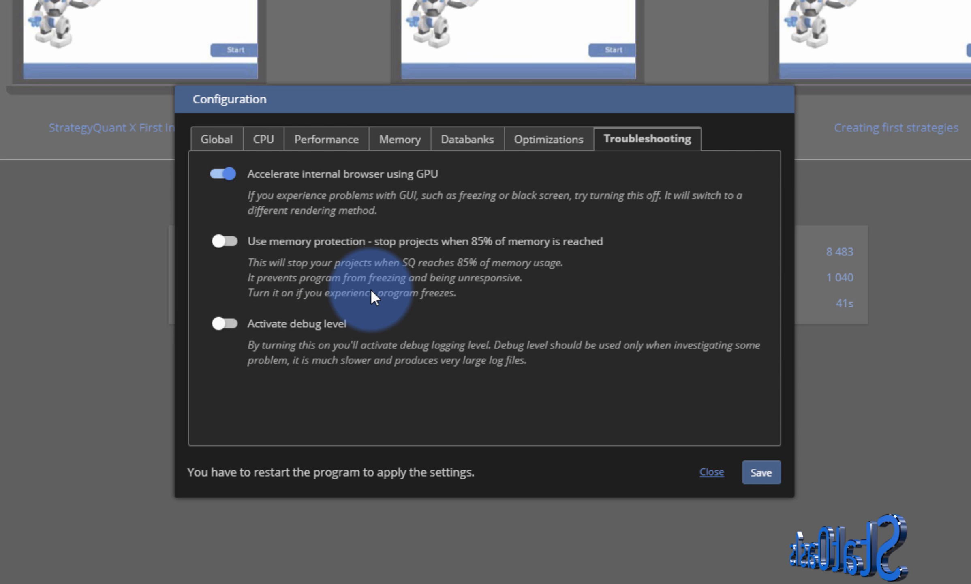
pyautogui.click(710, 472)
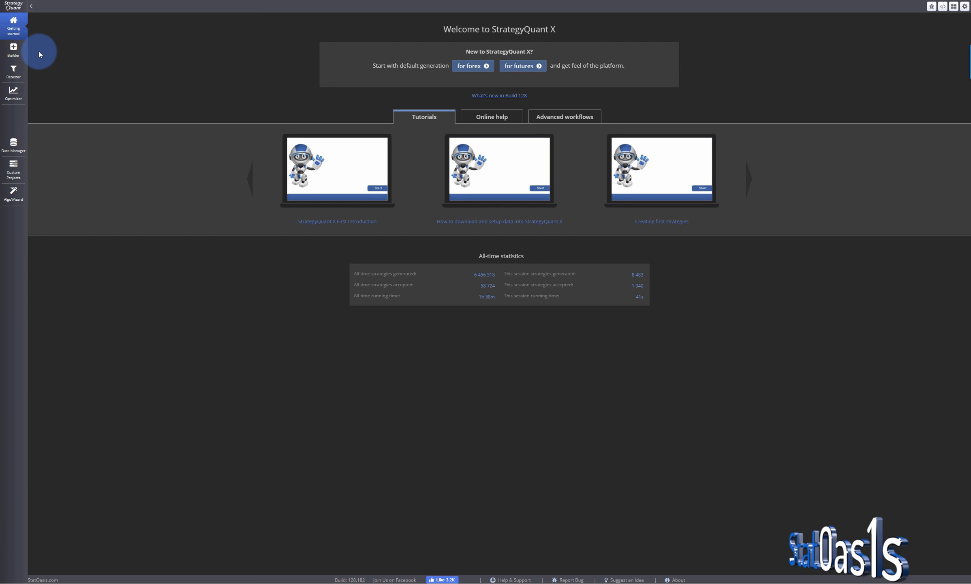
# Open the Builder and collapse its results databank pane to enlarge the progress view.
pyautogui.click(18, 52)
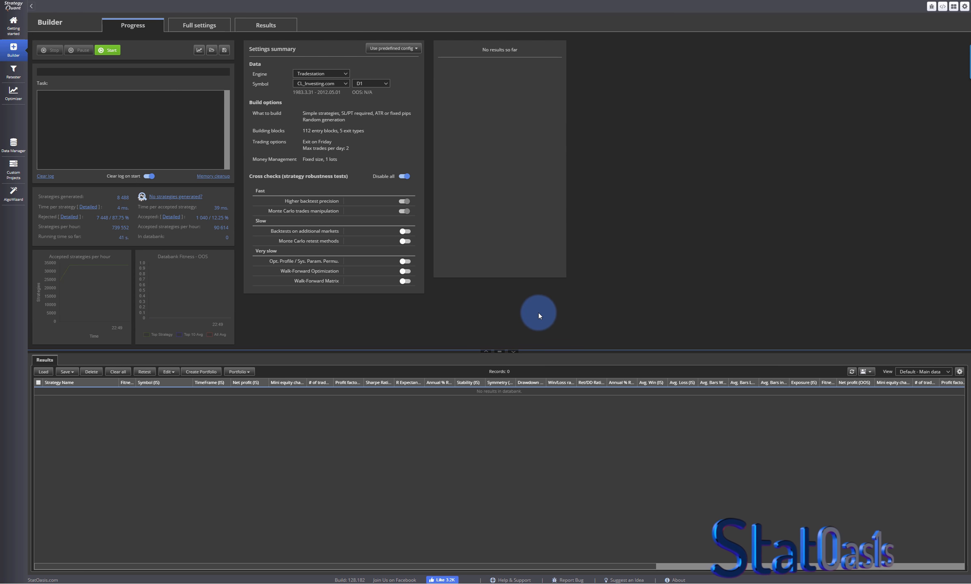
pyautogui.click(513, 351)
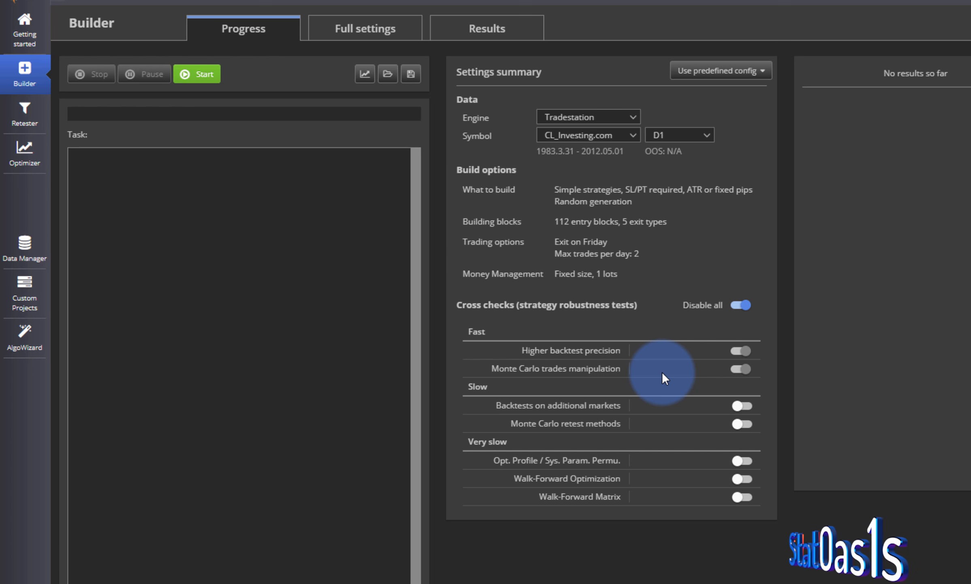
# Compare the Builder's full strategy settings with the settings summary in its progress view.
pyautogui.click(369, 32)
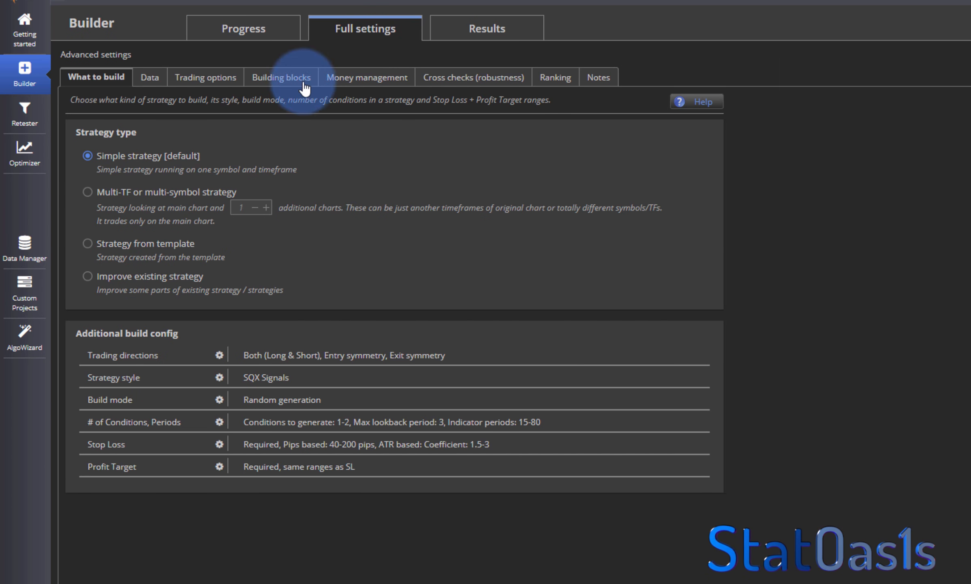
pyautogui.click(243, 27)
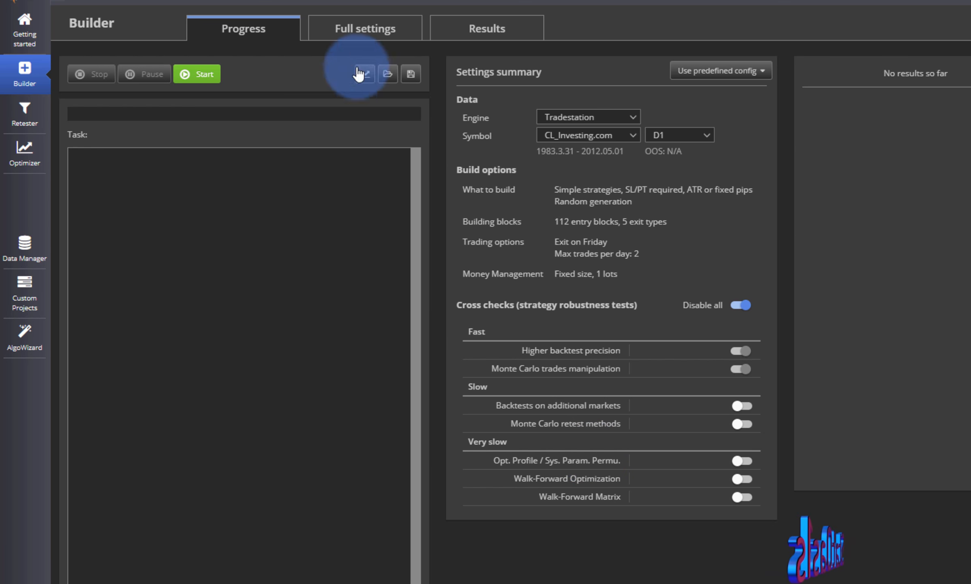
pyautogui.click(353, 31)
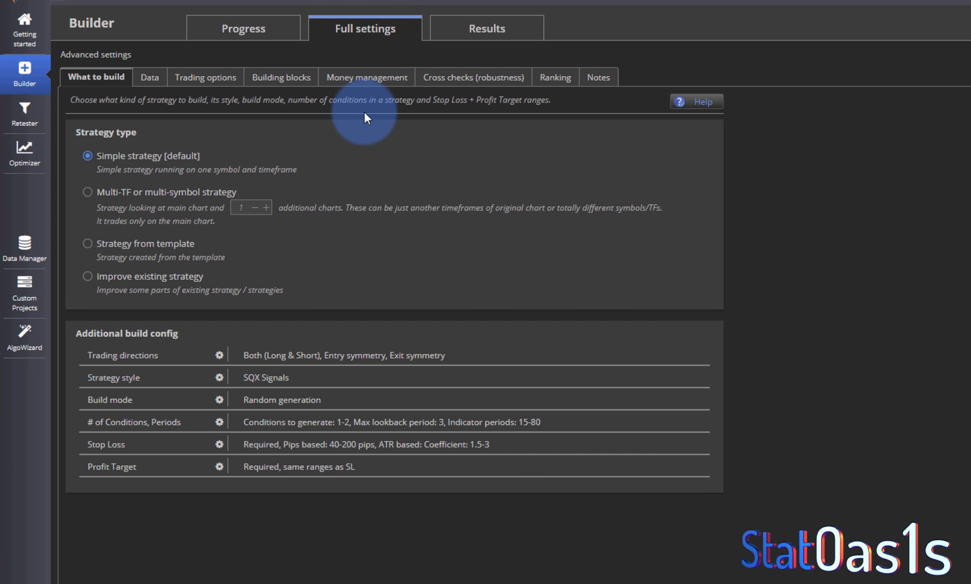
pyautogui.click(243, 32)
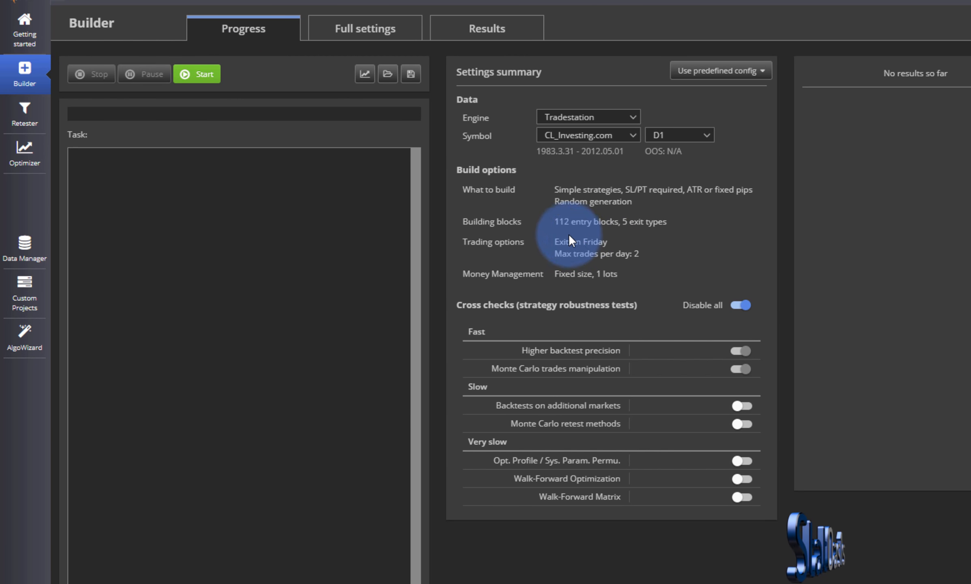
# Apply the Trend following predefined configuration with CL_Investing.com as the symbol, and run a short strategy build before stopping it.
pyautogui.click(758, 72)
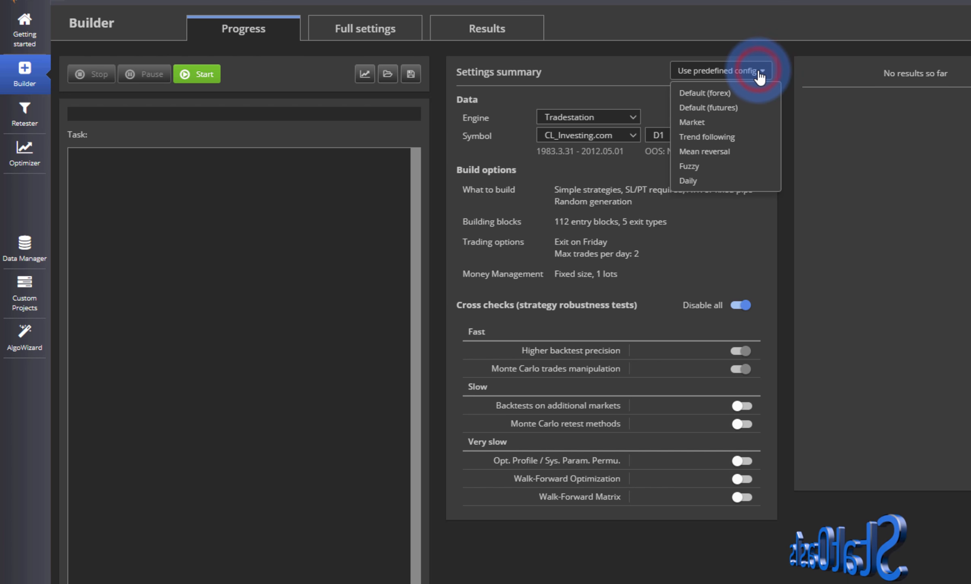
pyautogui.click(720, 138)
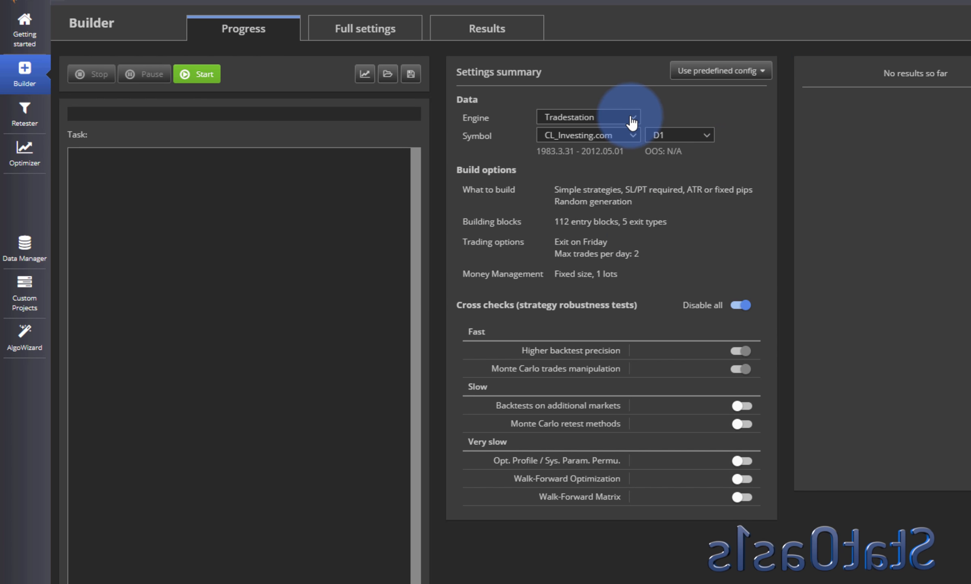
pyautogui.click(631, 138)
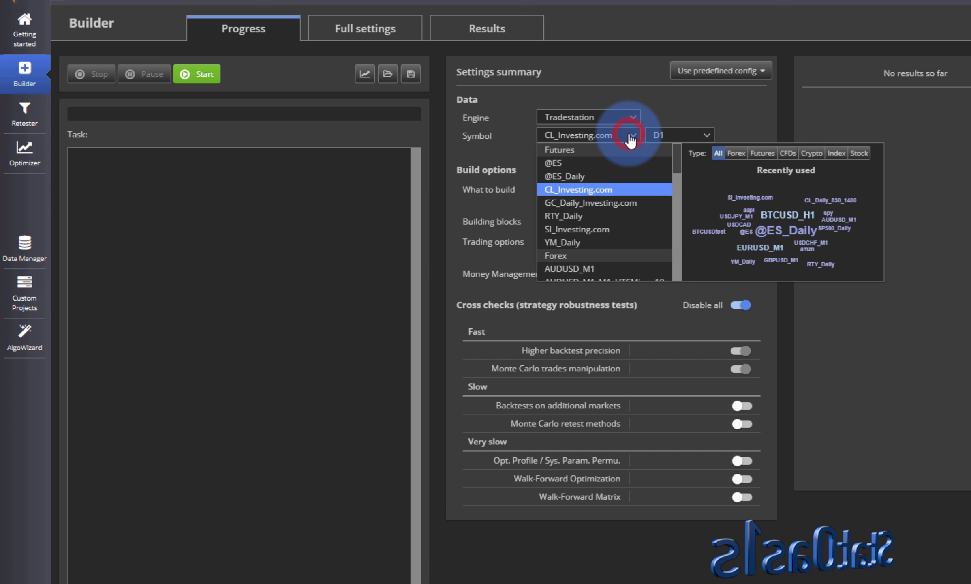
pyautogui.click(570, 189)
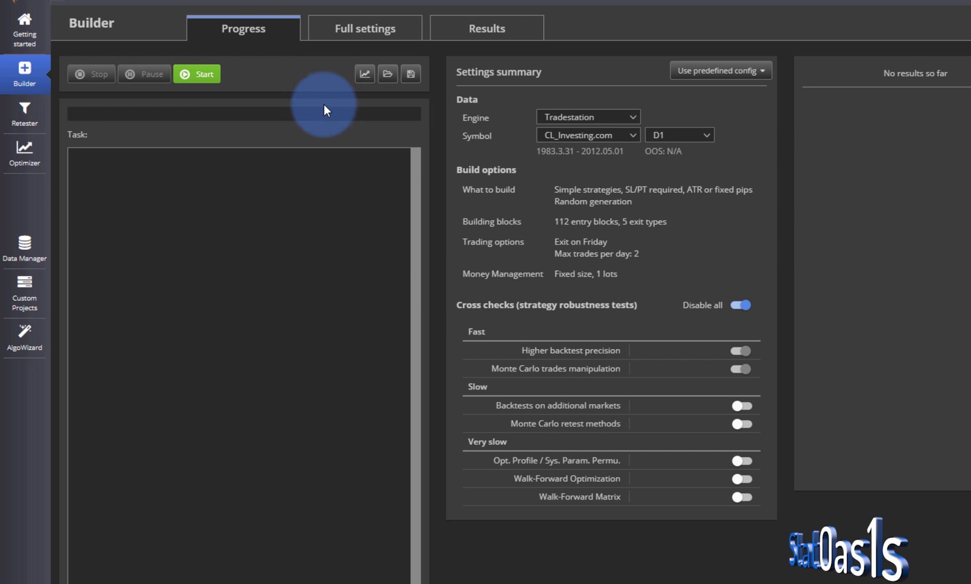
pyautogui.click(197, 74)
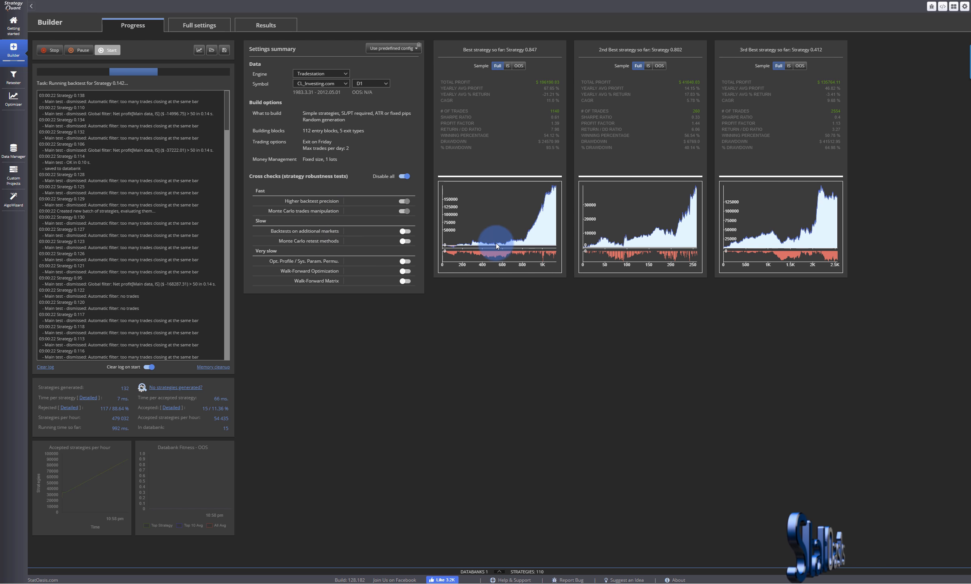
pyautogui.click(50, 50)
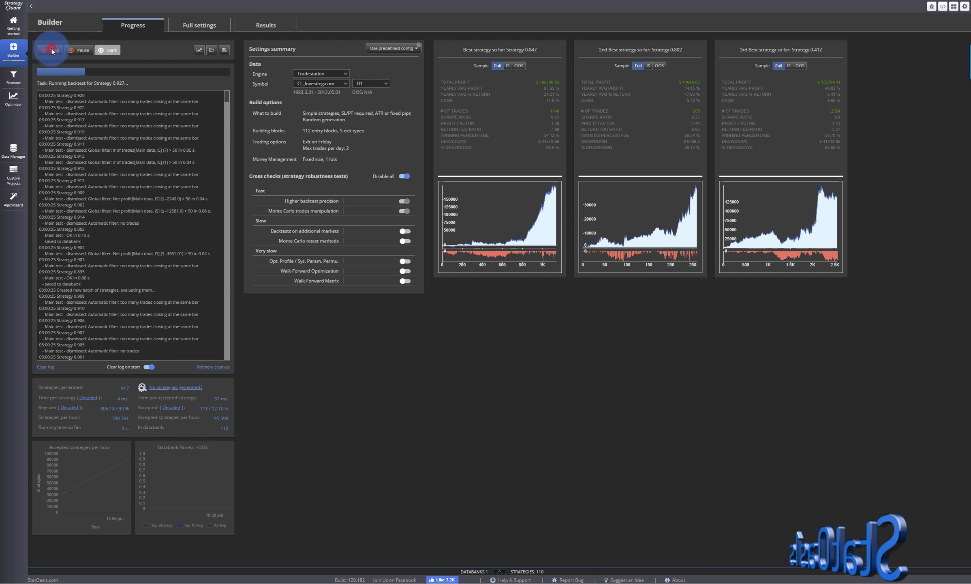
# Reapply the Trend following configuration and examine its building blocks in the full settings before returning to the progress view.
pyautogui.click(414, 49)
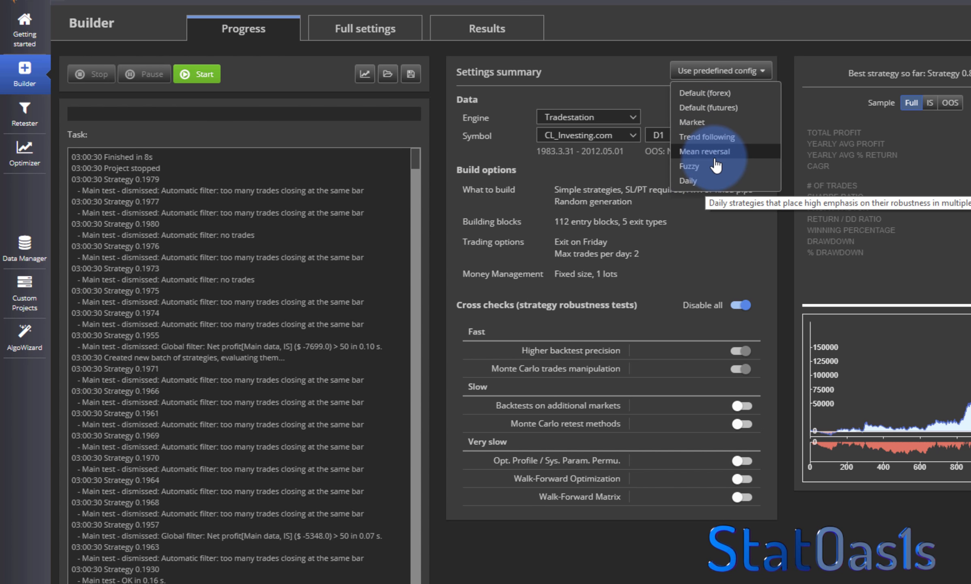
pyautogui.click(711, 137)
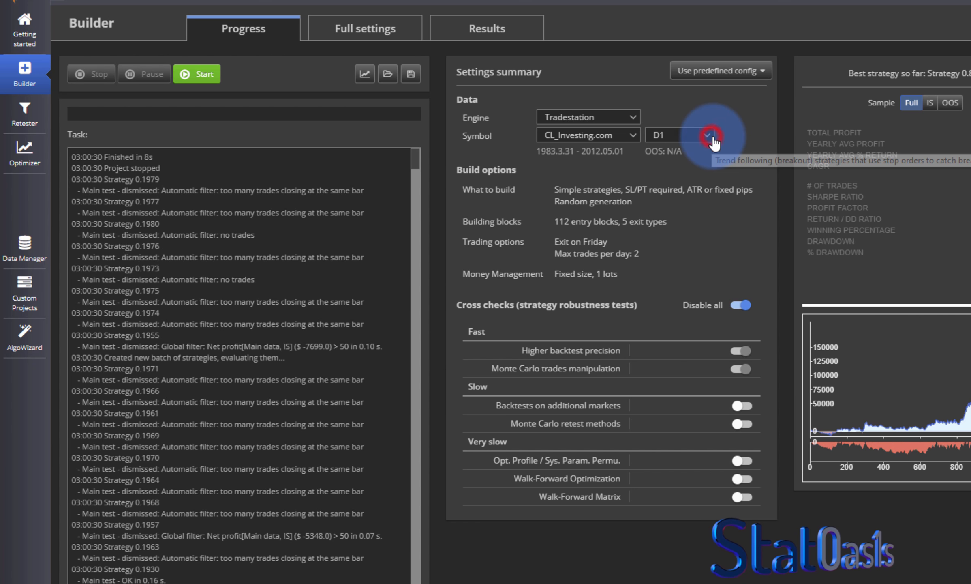
pyautogui.click(357, 29)
pyautogui.click(279, 79)
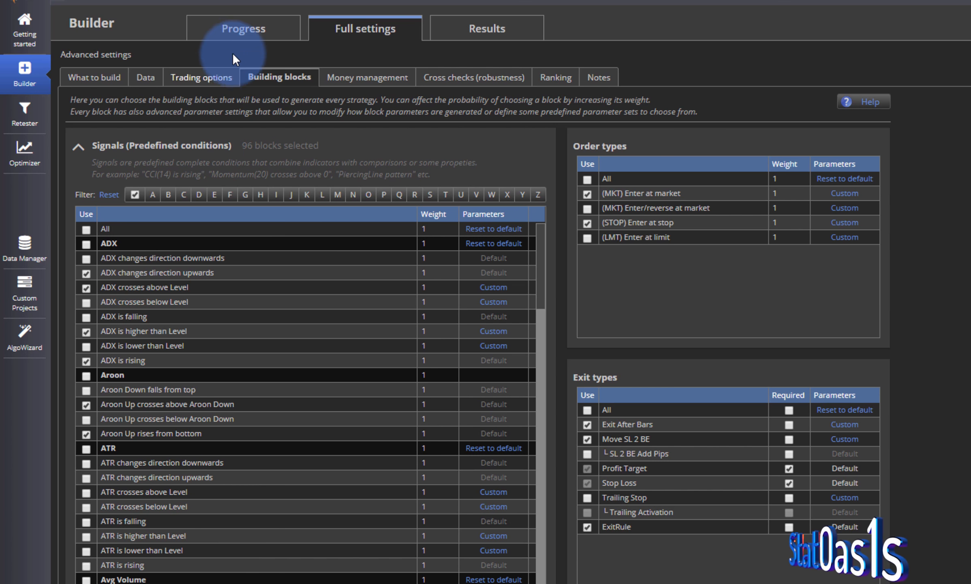
pyautogui.click(236, 28)
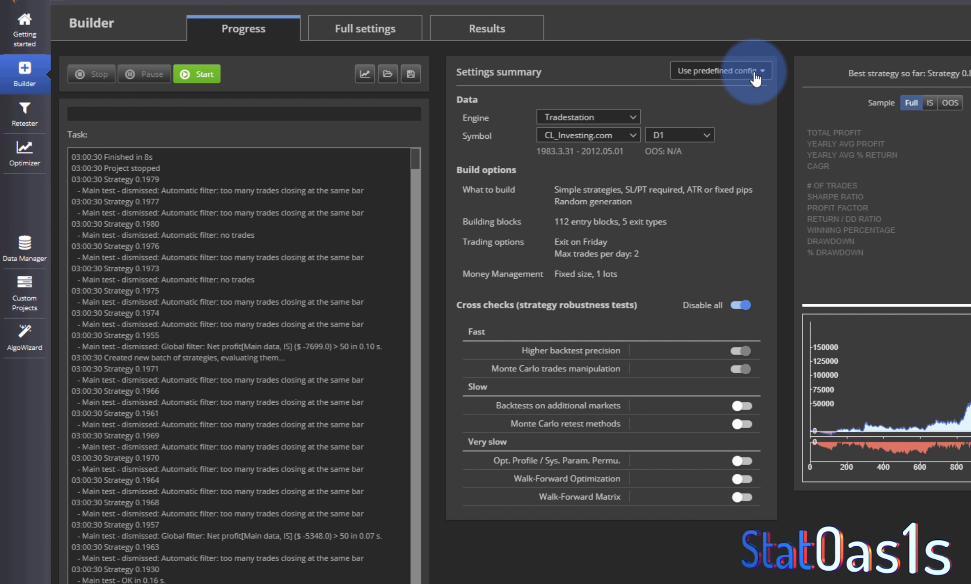
# Switch to the Daily predefined configuration and compare its building blocks, order types and exit types in the full settings.
pyautogui.click(754, 72)
pyautogui.click(688, 180)
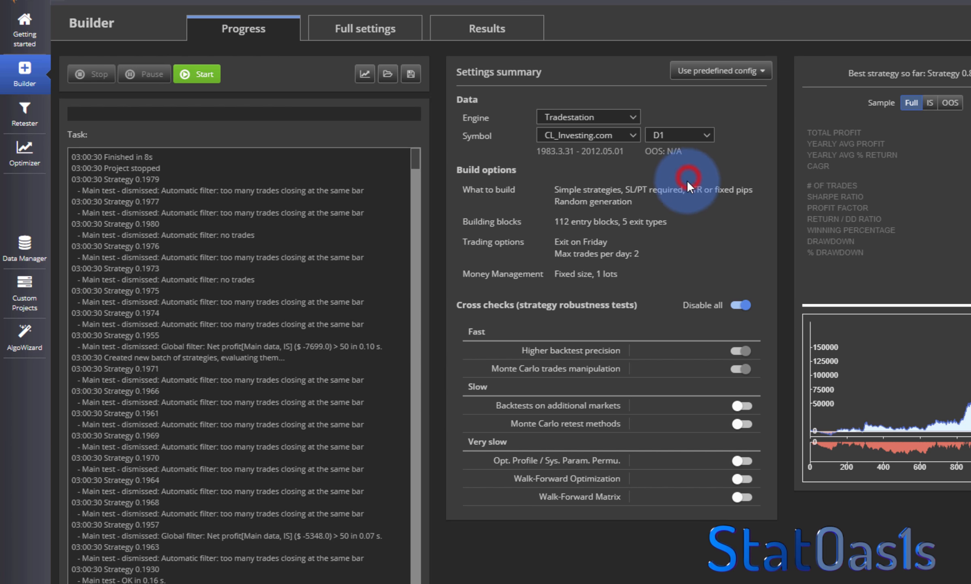
pyautogui.click(364, 29)
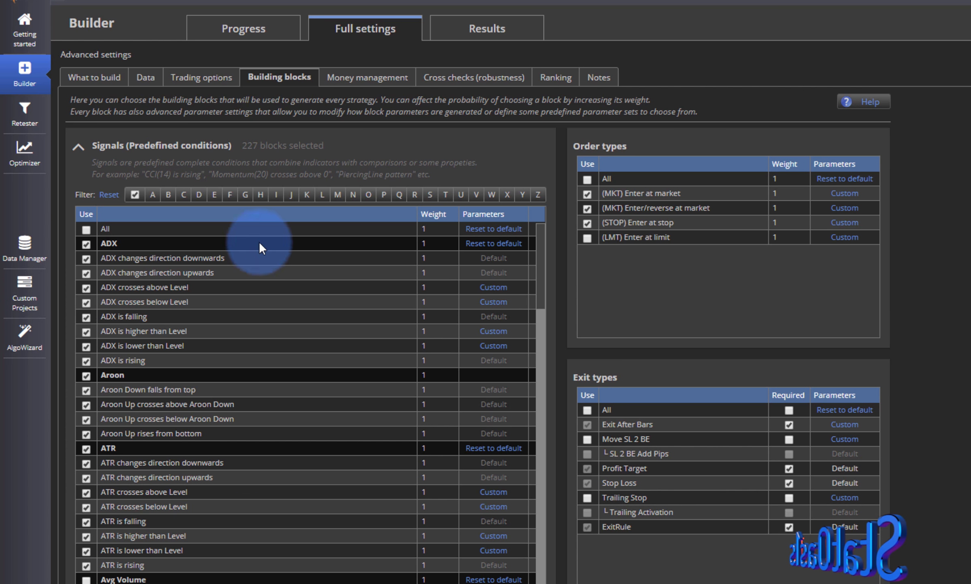
pyautogui.click(239, 28)
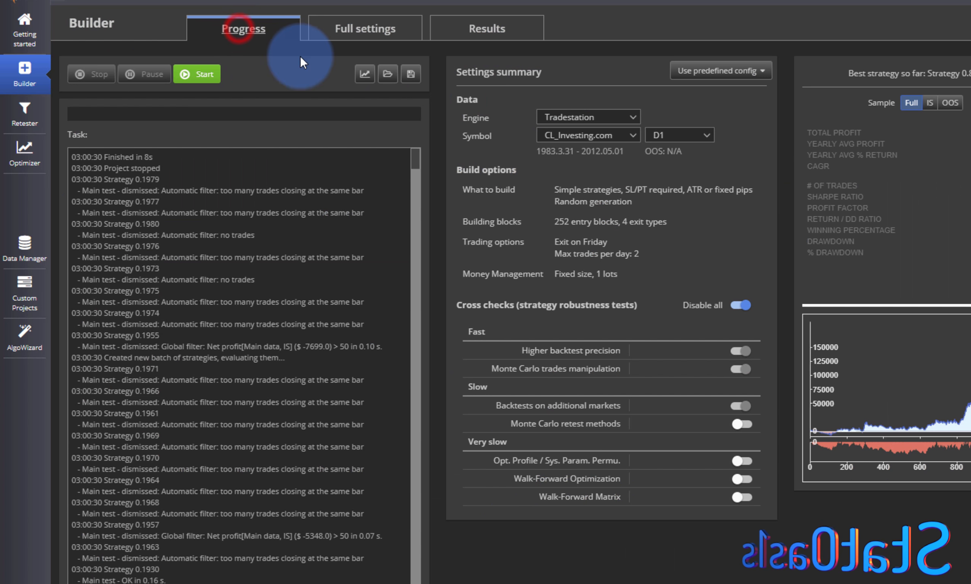
# Apply the Default (futures) predefined configuration, and replace it with Trend following.
pyautogui.click(742, 77)
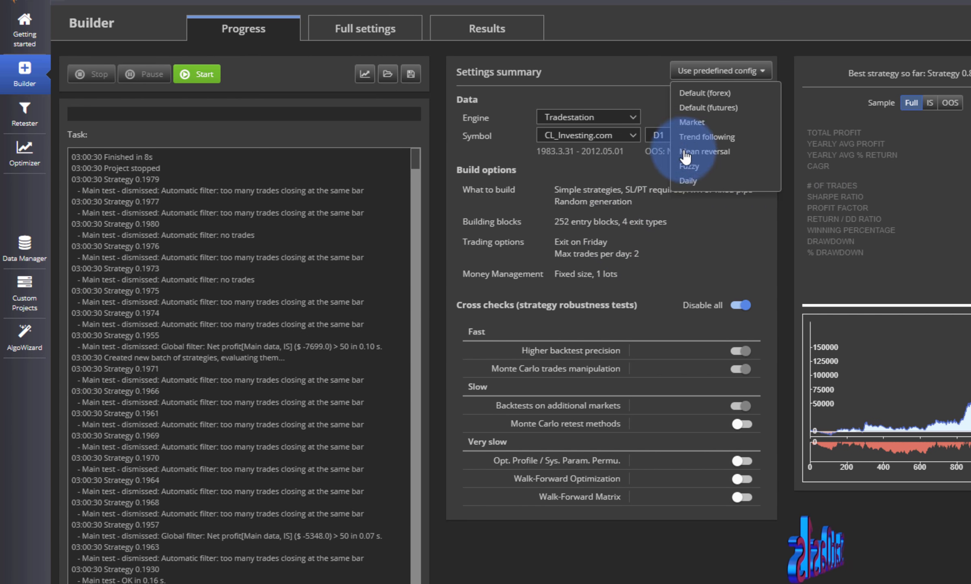
pyautogui.click(733, 113)
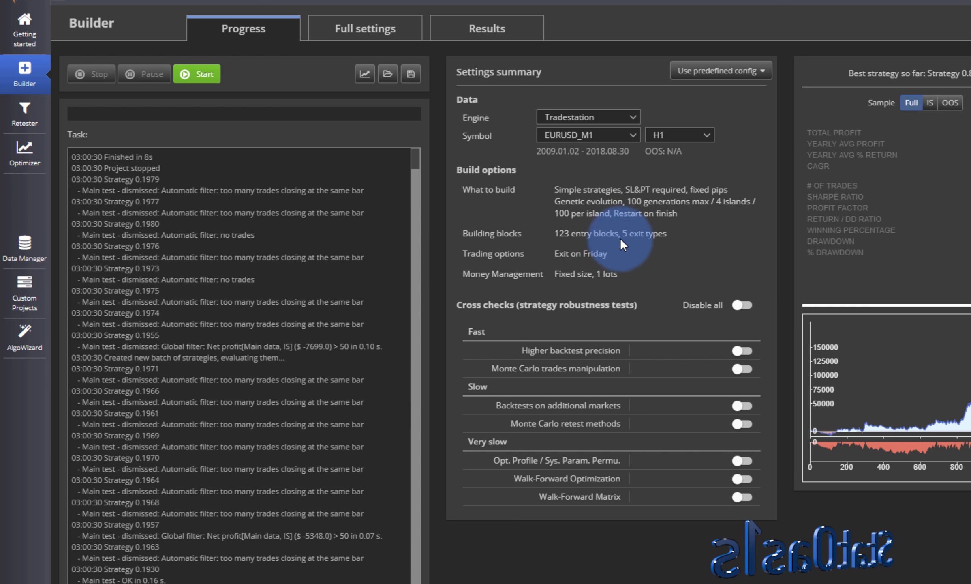
pyautogui.click(737, 71)
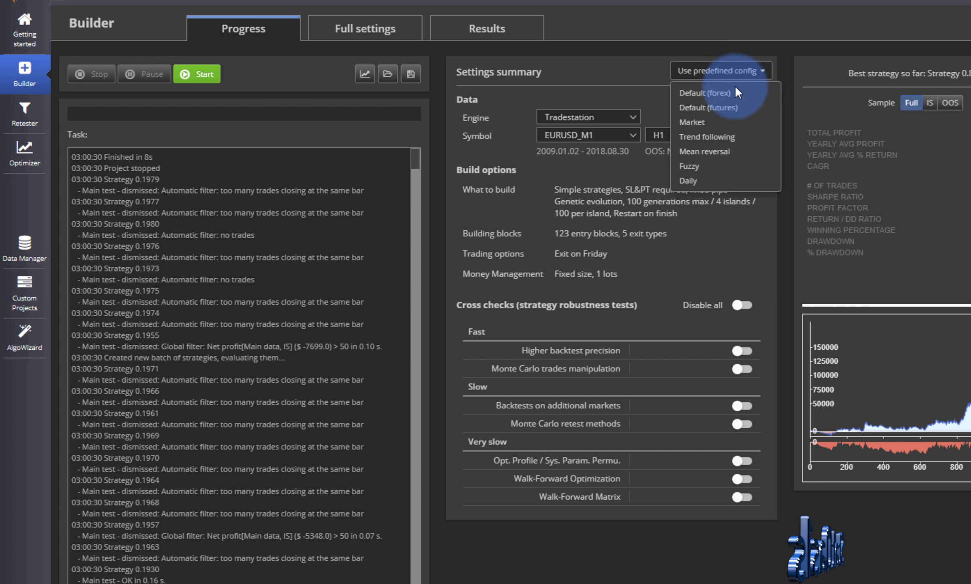
pyautogui.click(720, 138)
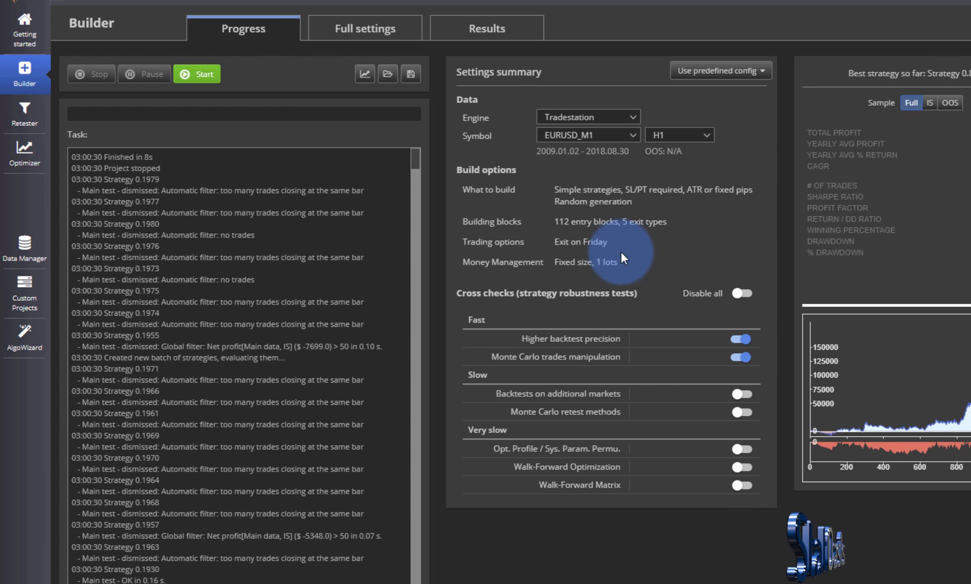
# Check the selected signals, order types and exit types after the configuration change, and return to the progress view.
pyautogui.click(724, 75)
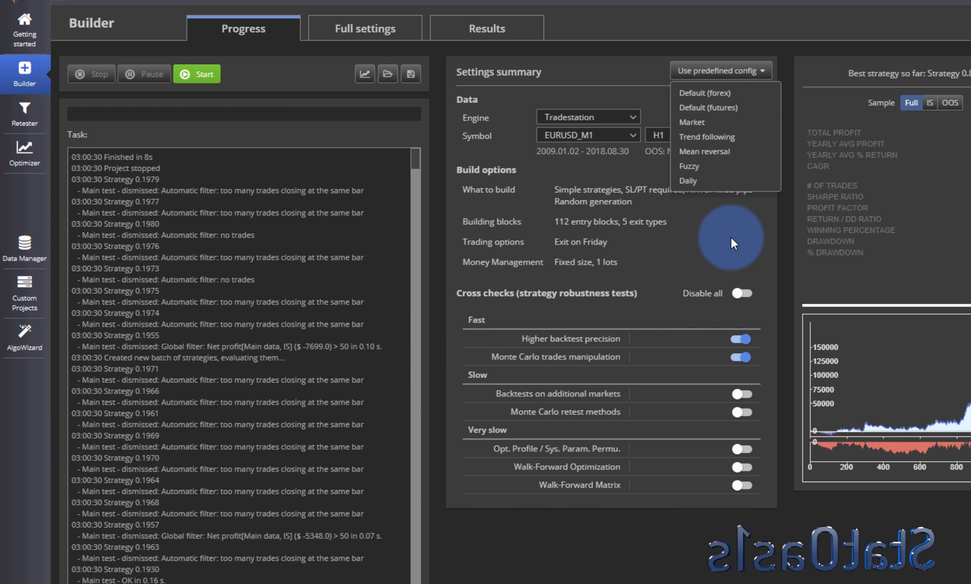
pyautogui.click(741, 234)
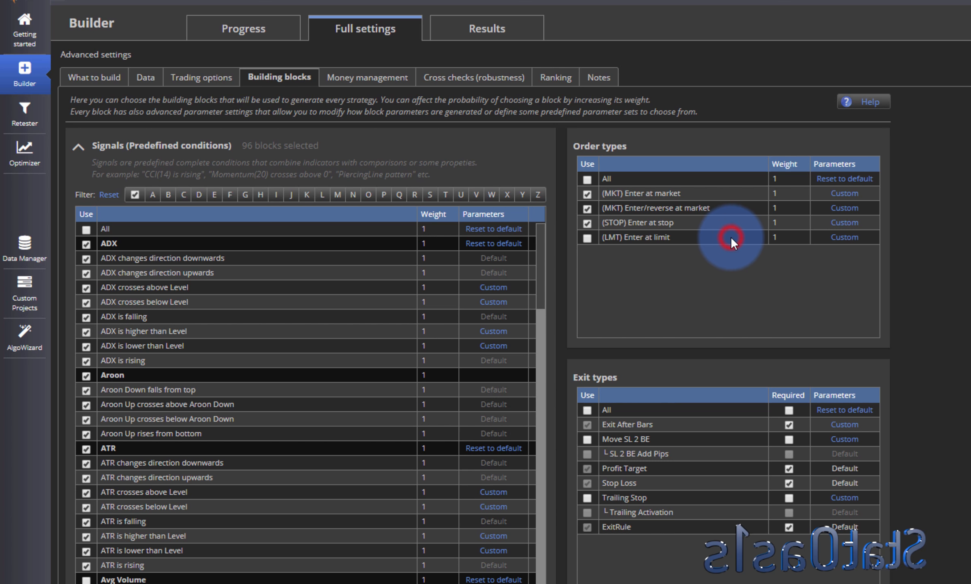
pyautogui.click(271, 32)
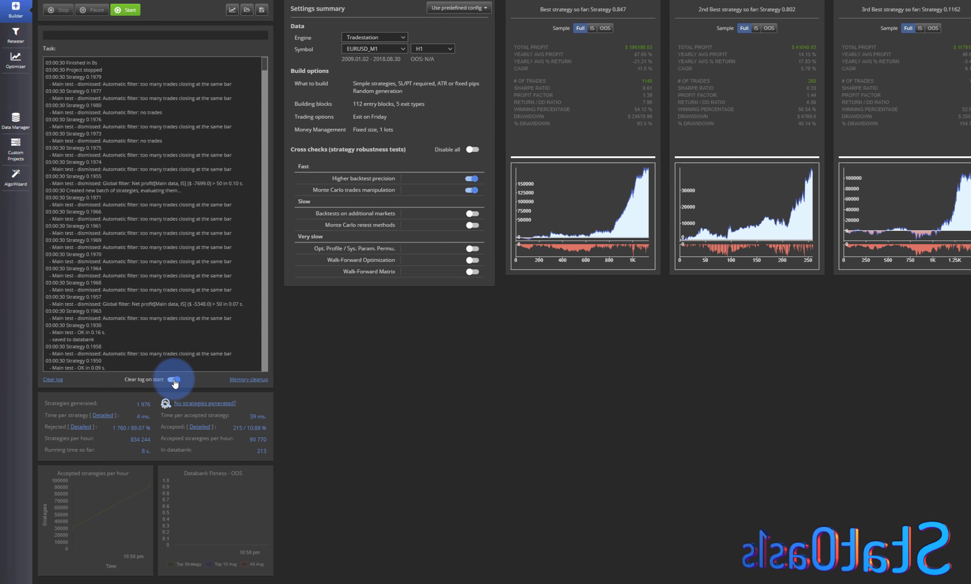
# Turn off clearing the log on start, and start a new strategy build.
pyautogui.click(174, 380)
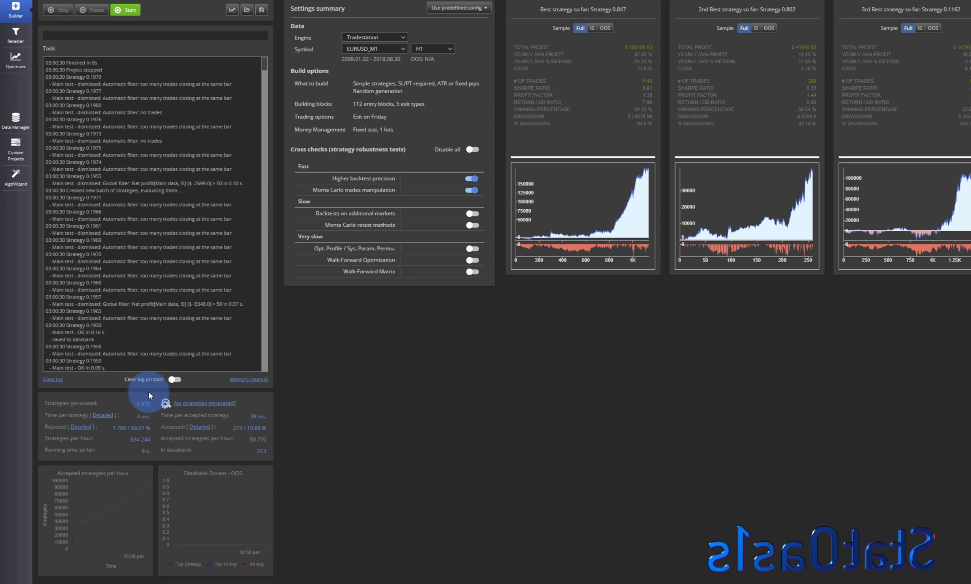
pyautogui.click(124, 10)
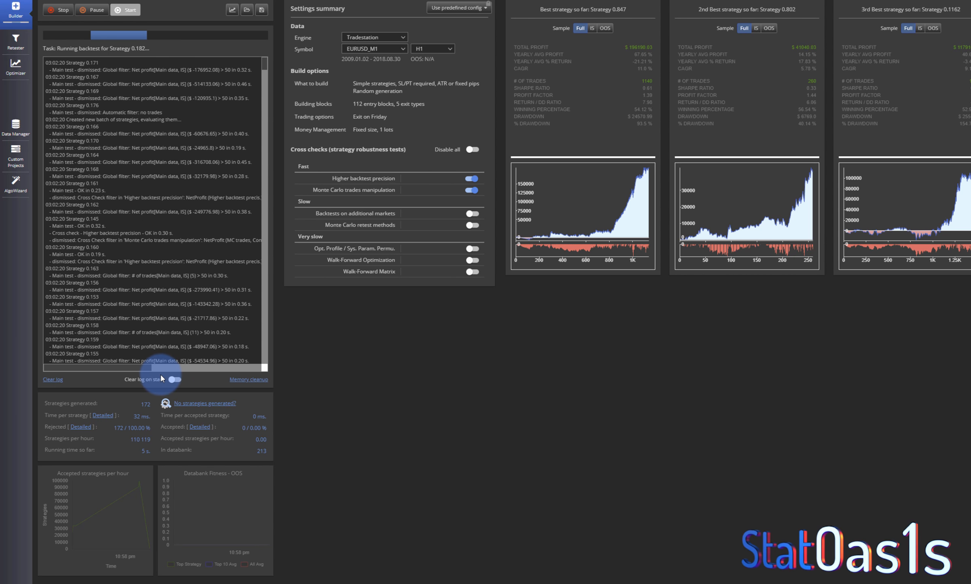
# Clear the build log and remove all reports from the Results databank.
pyautogui.click(51, 379)
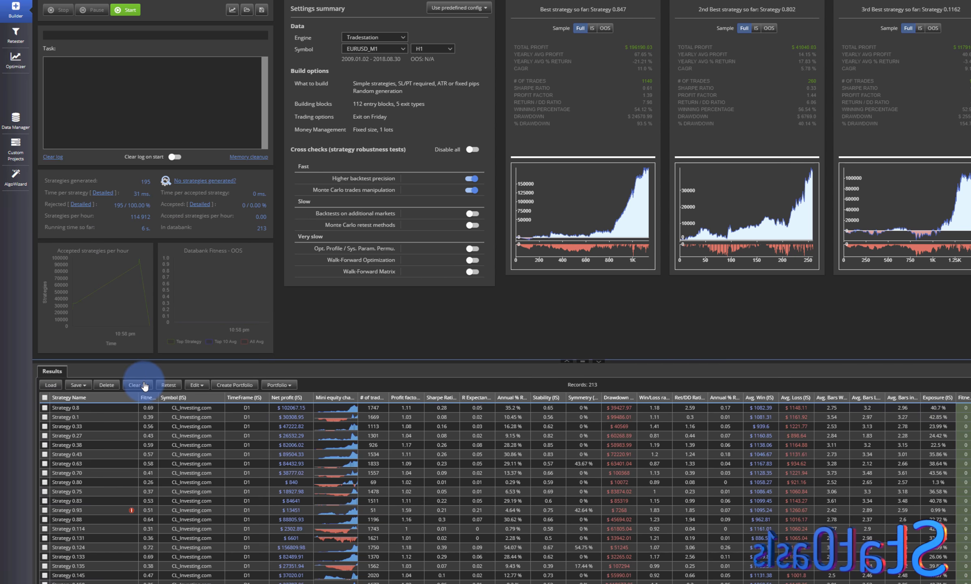
pyautogui.click(138, 384)
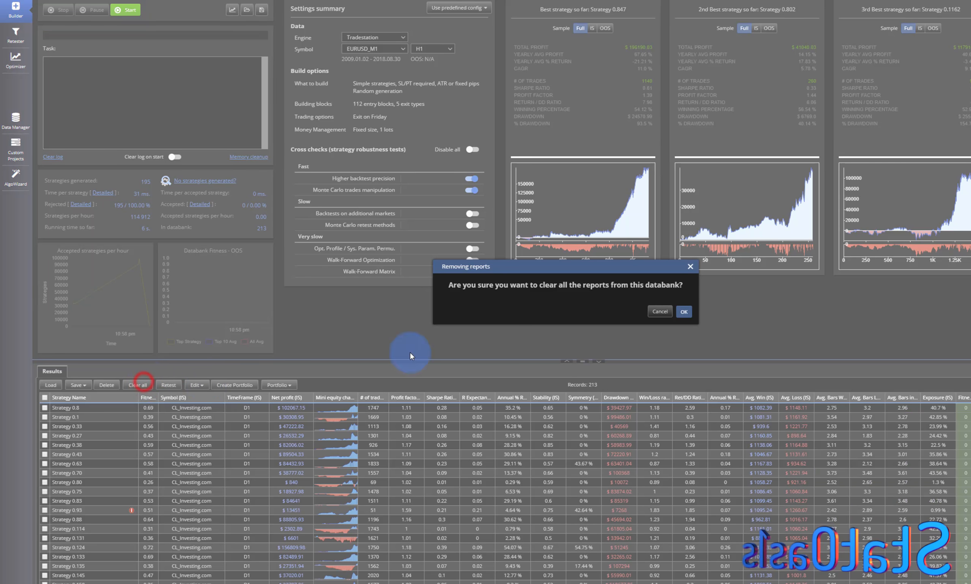
pyautogui.click(683, 311)
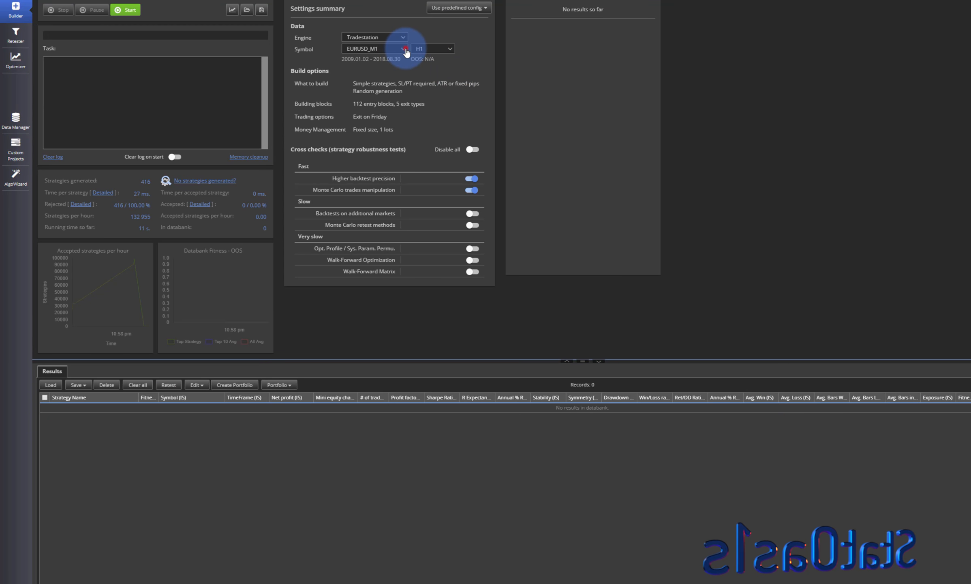
# Run a strategy build on the CL_Investing.com symbol with all cross checks disabled.
pyautogui.click(406, 49)
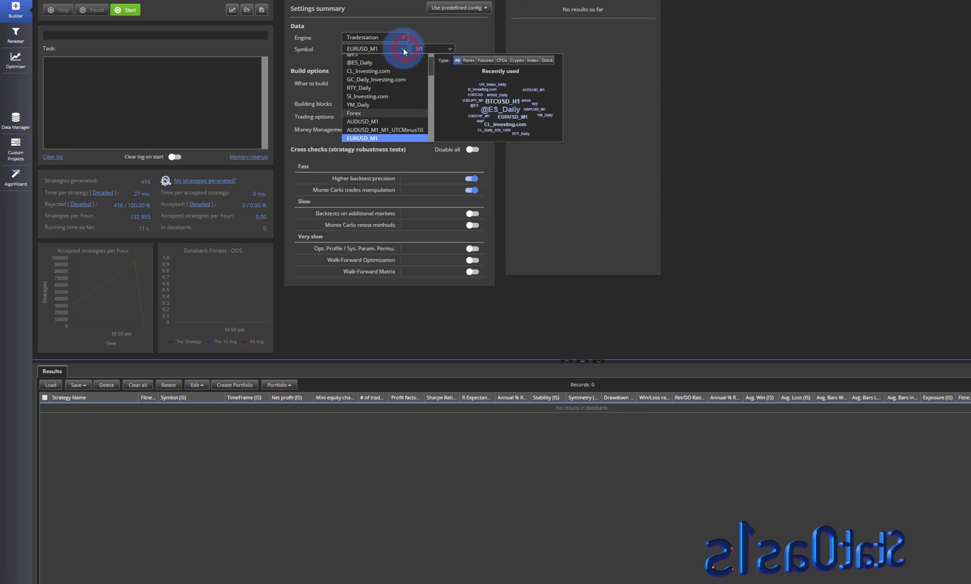
pyautogui.click(433, 69)
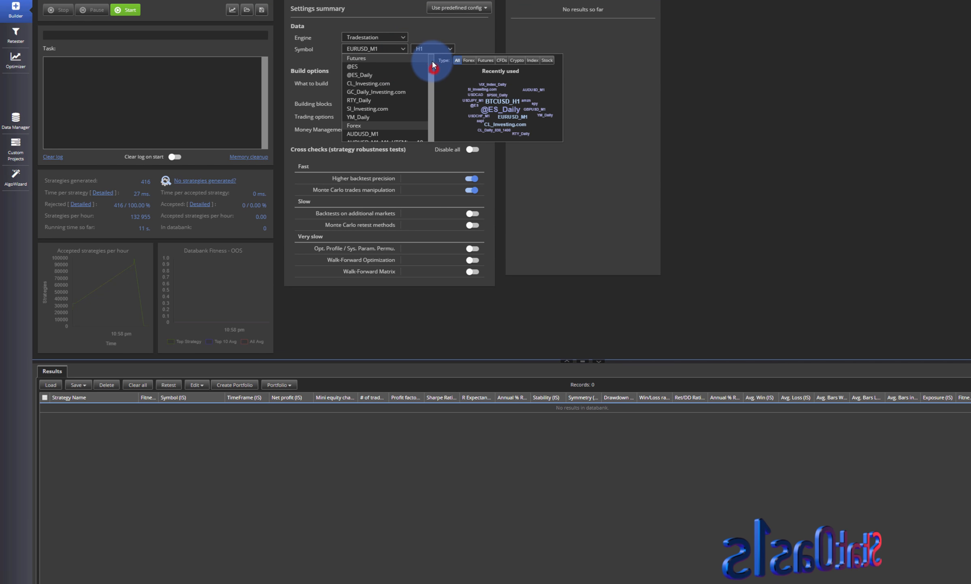
pyautogui.click(379, 84)
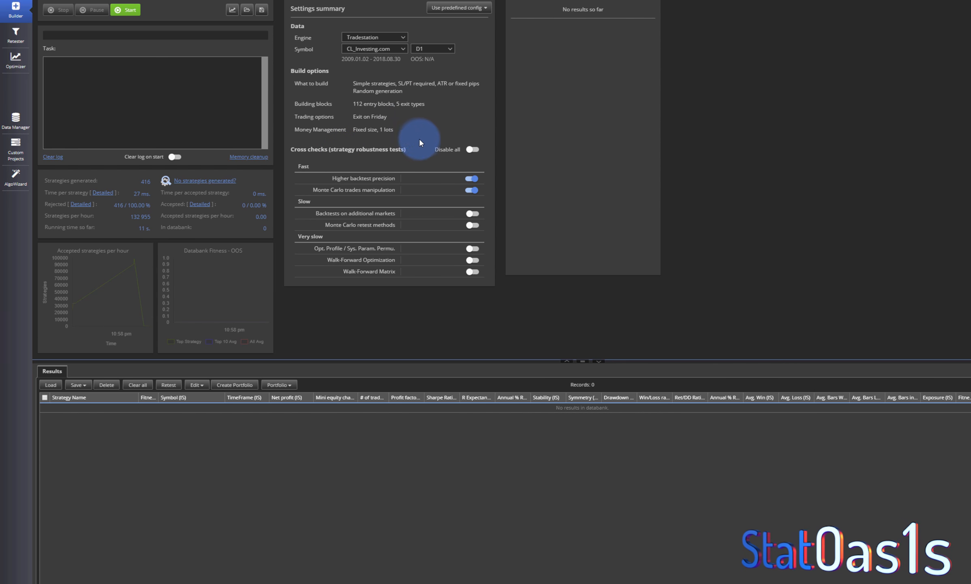
pyautogui.click(471, 150)
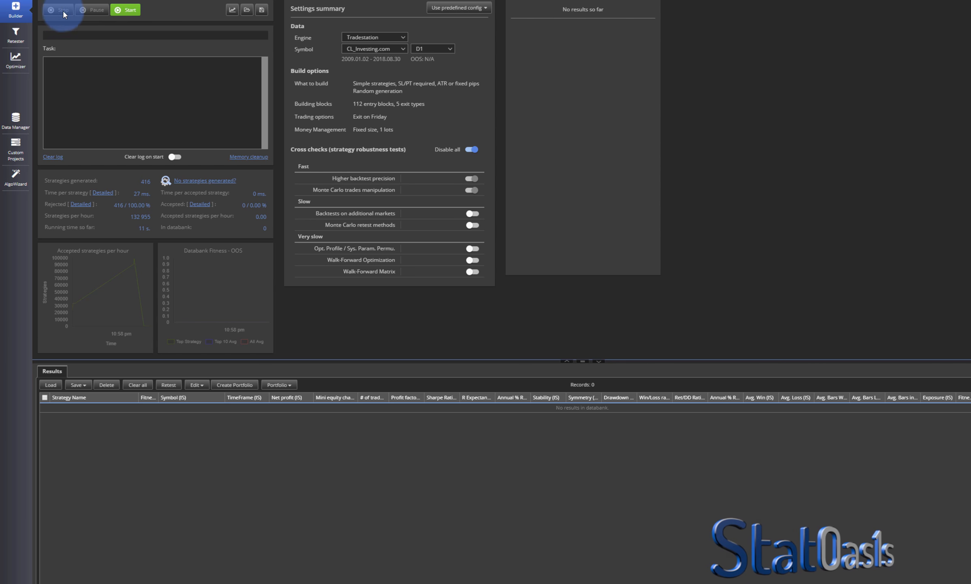
pyautogui.click(125, 11)
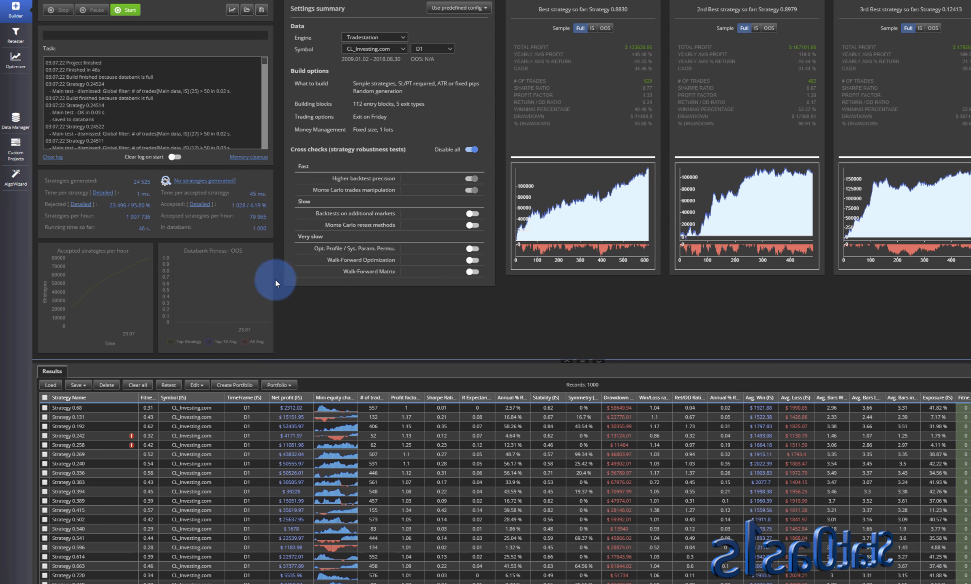
# Review the detailed dismissal statistics for the rejected strategies, and close them.
pyautogui.click(80, 205)
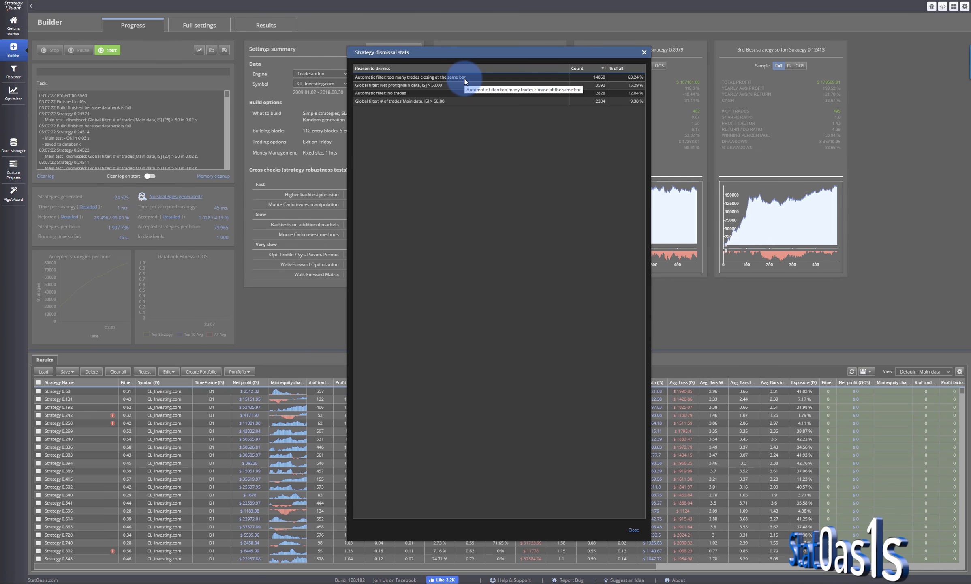
pyautogui.click(634, 530)
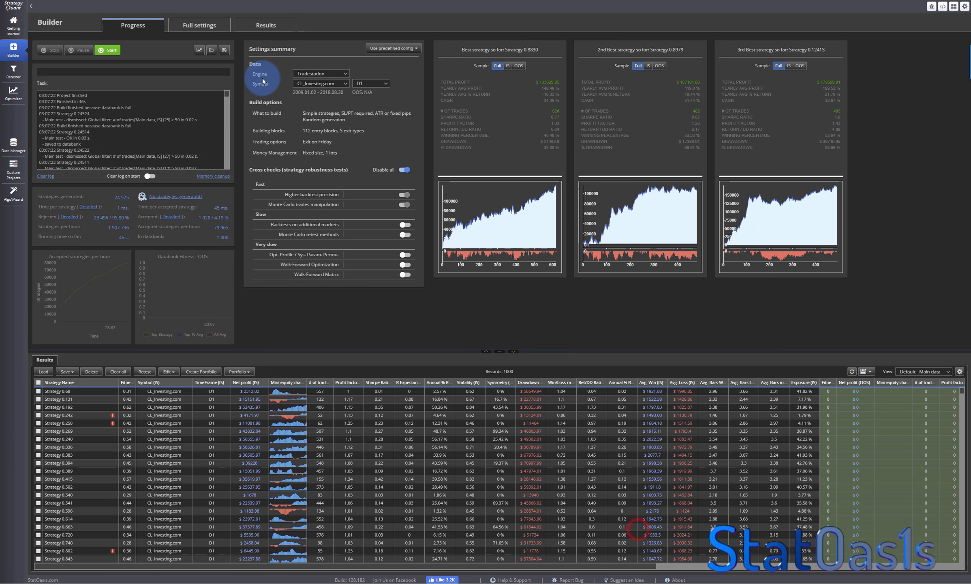
# Examine the Builder's ranking settings and the automatic filter configuration that decides which problem strategies are dismissed.
pyautogui.click(199, 25)
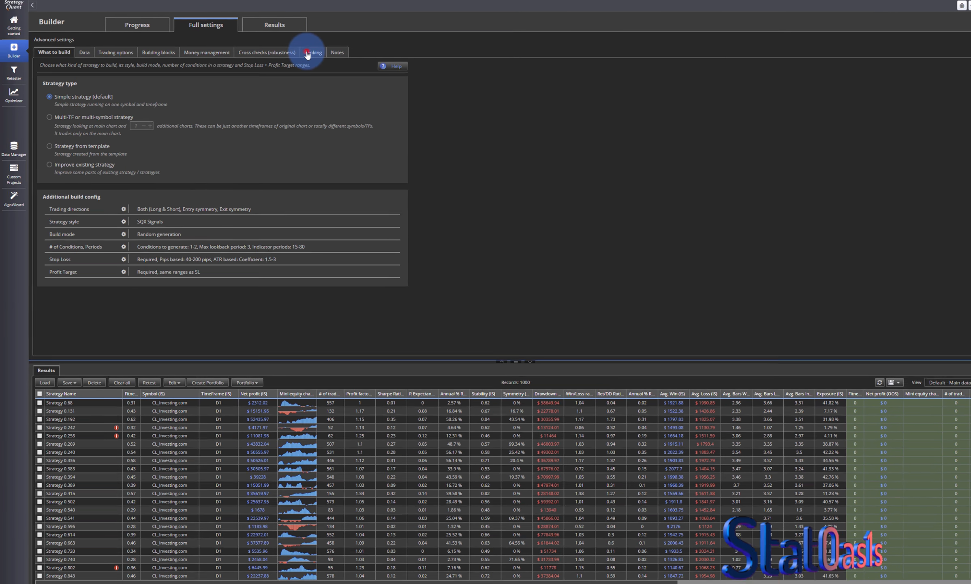
pyautogui.click(303, 52)
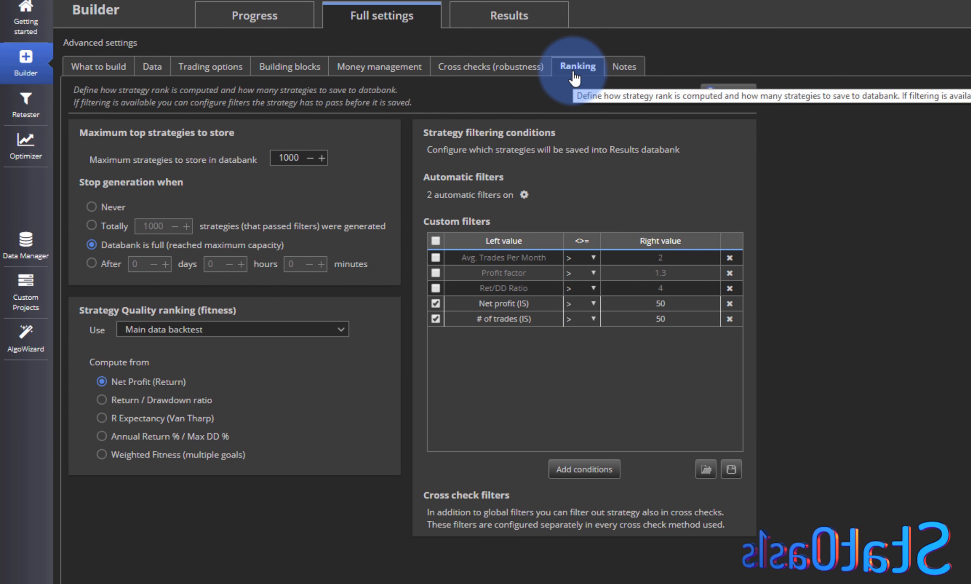
pyautogui.click(524, 196)
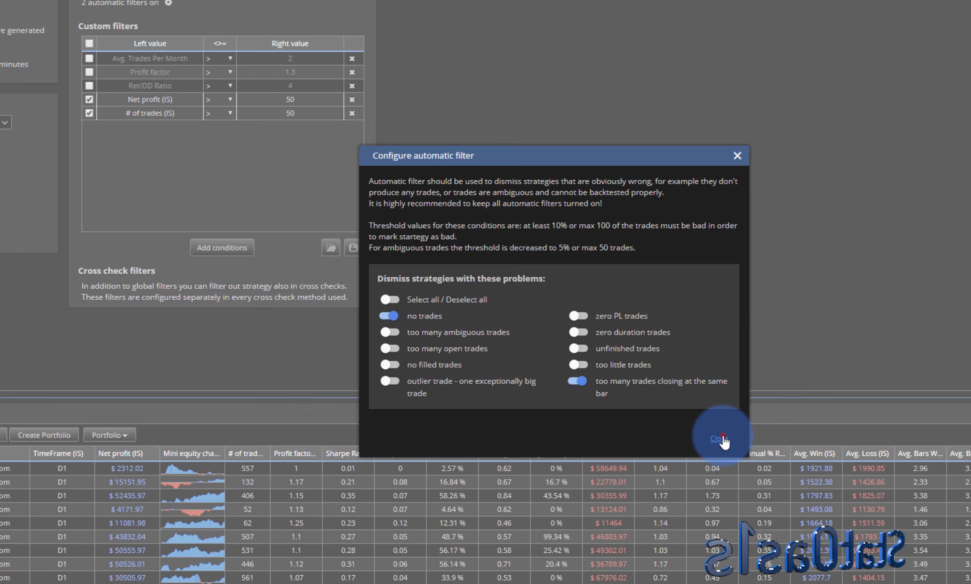
# Close the automatic filter configuration and review the dismissal statistics for the rejected strategies by filter reason.
pyautogui.click(753, 457)
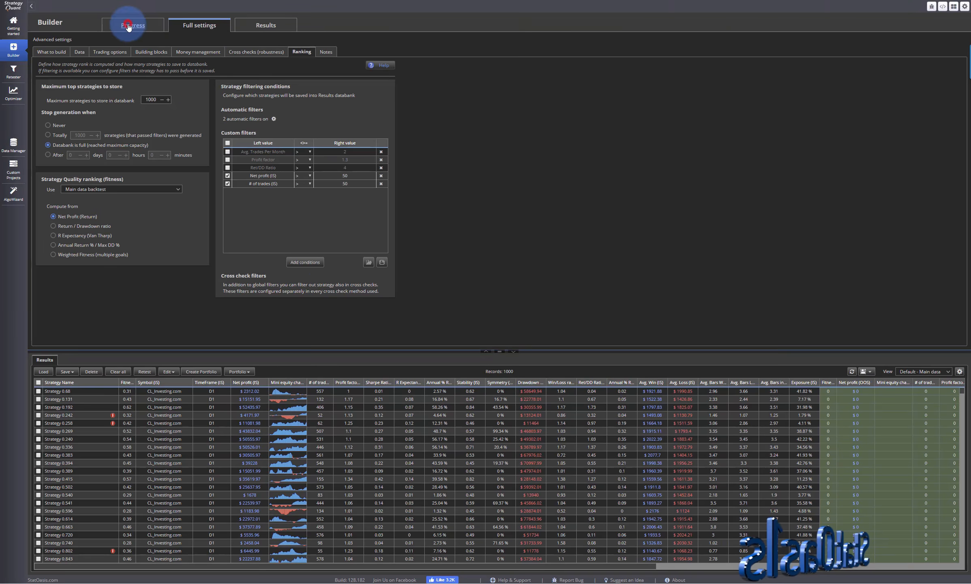
pyautogui.click(128, 26)
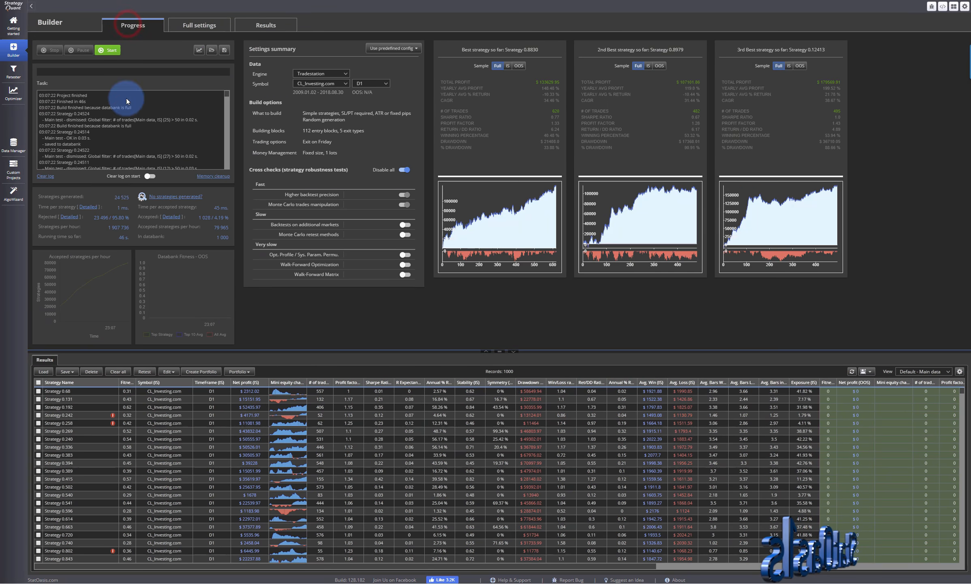
pyautogui.click(74, 216)
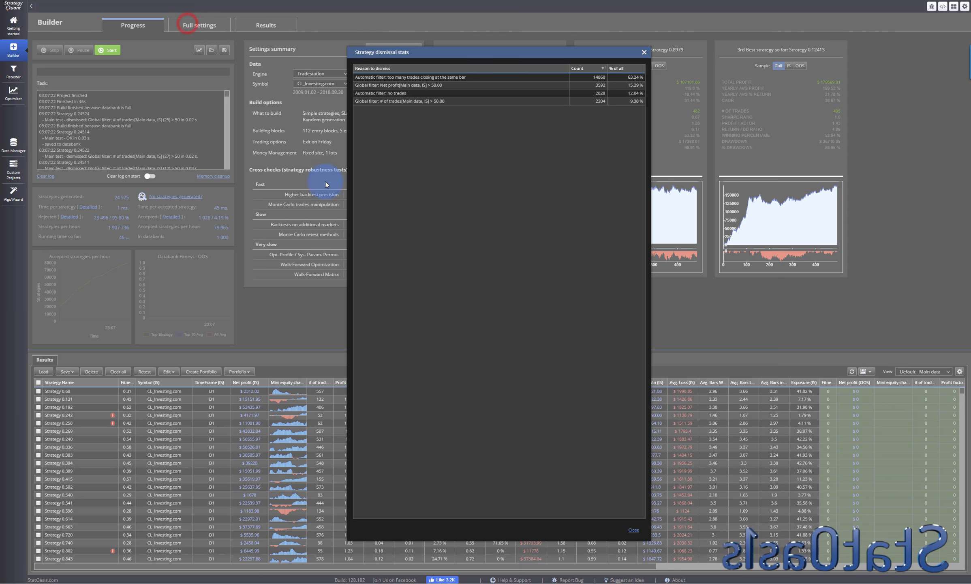
pyautogui.click(633, 529)
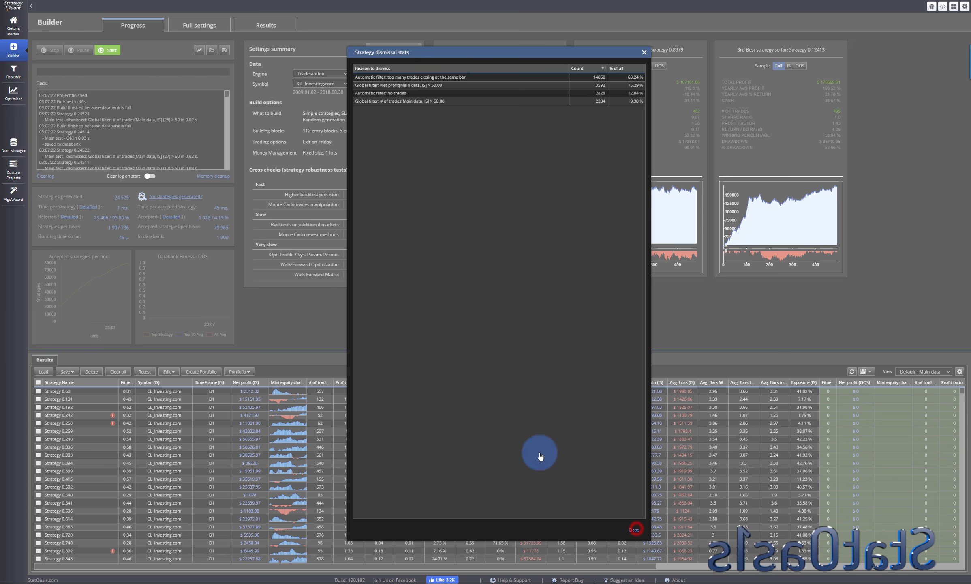
# Return to the ranking settings and check which problems the automatic filter uses to dismiss strategies.
pyautogui.click(194, 27)
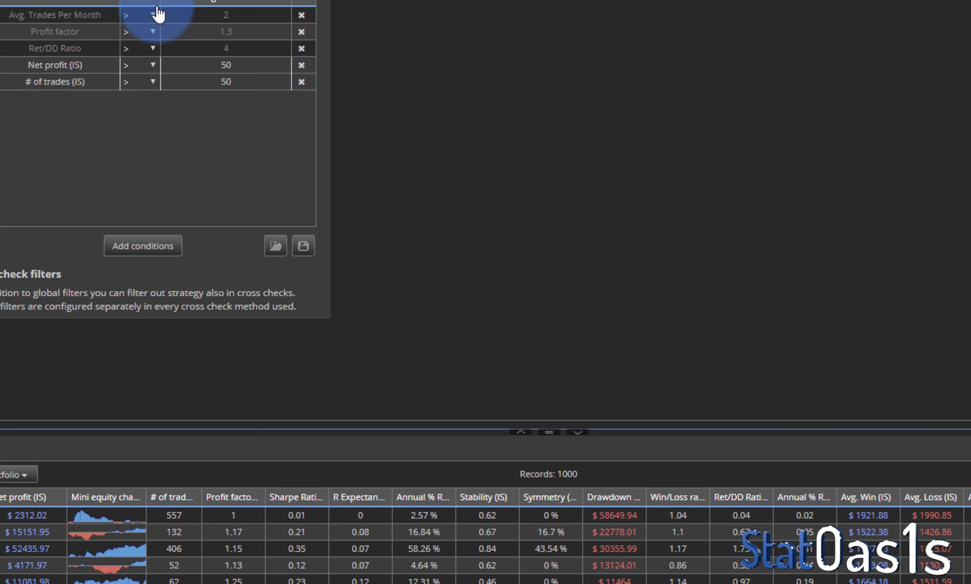
pyautogui.click(158, 8)
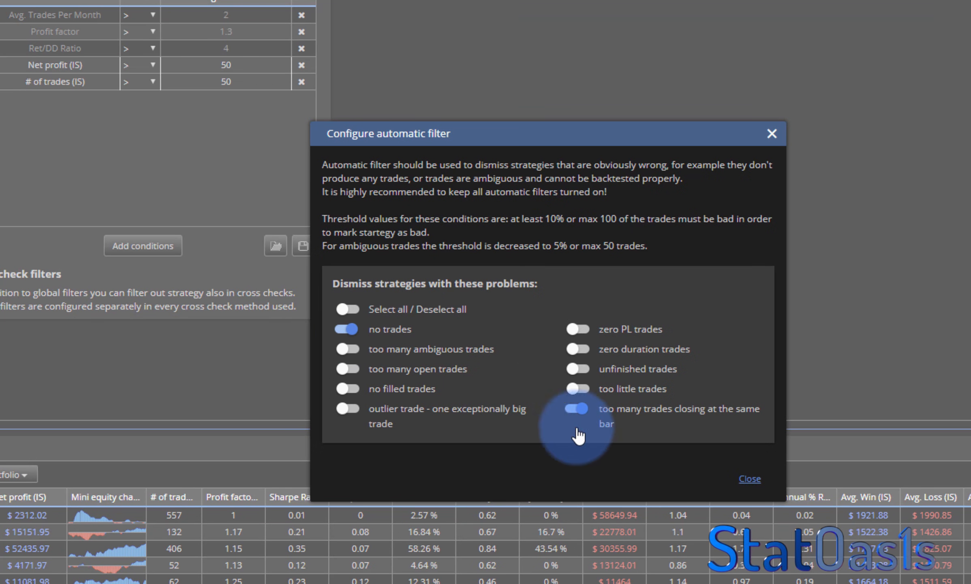
pyautogui.click(749, 479)
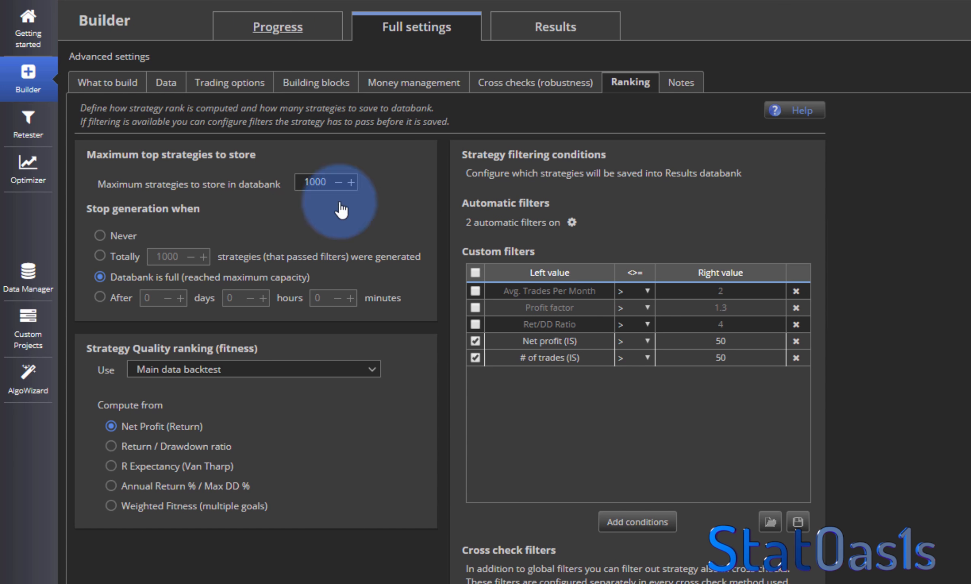
# Review the detailed statistics for the rejected strategies and those for the accepted strategies in the build progress.
pyautogui.click(265, 28)
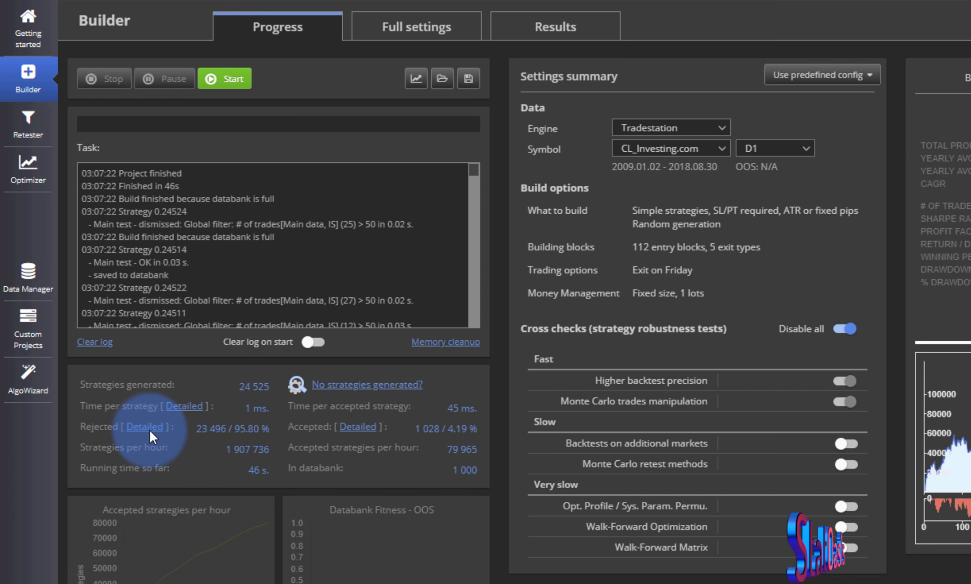
pyautogui.click(144, 427)
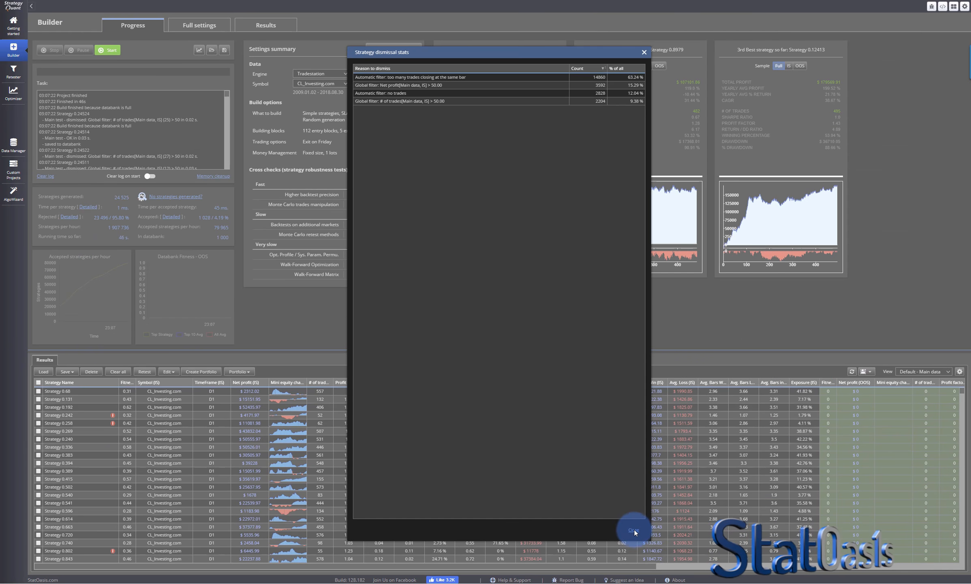
pyautogui.click(632, 530)
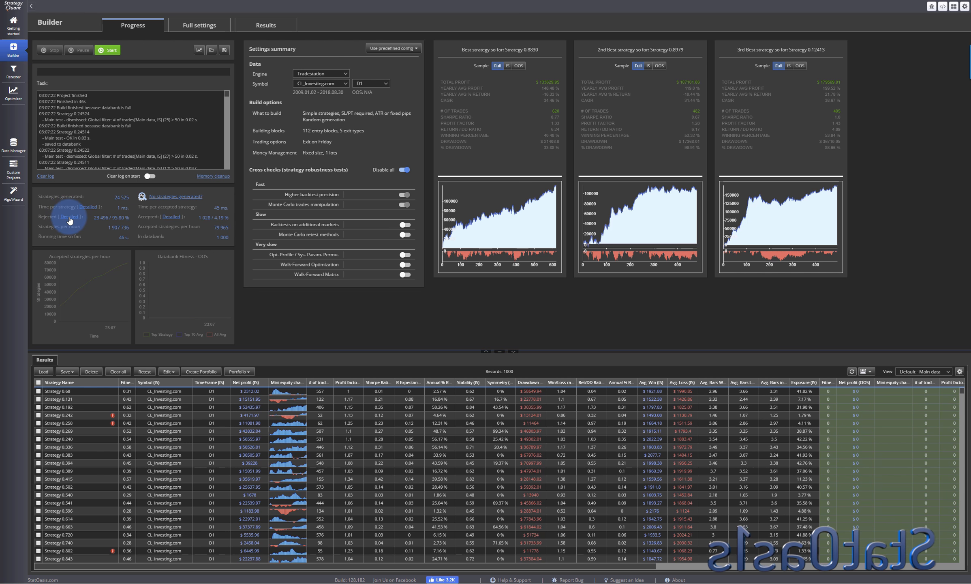
pyautogui.click(170, 218)
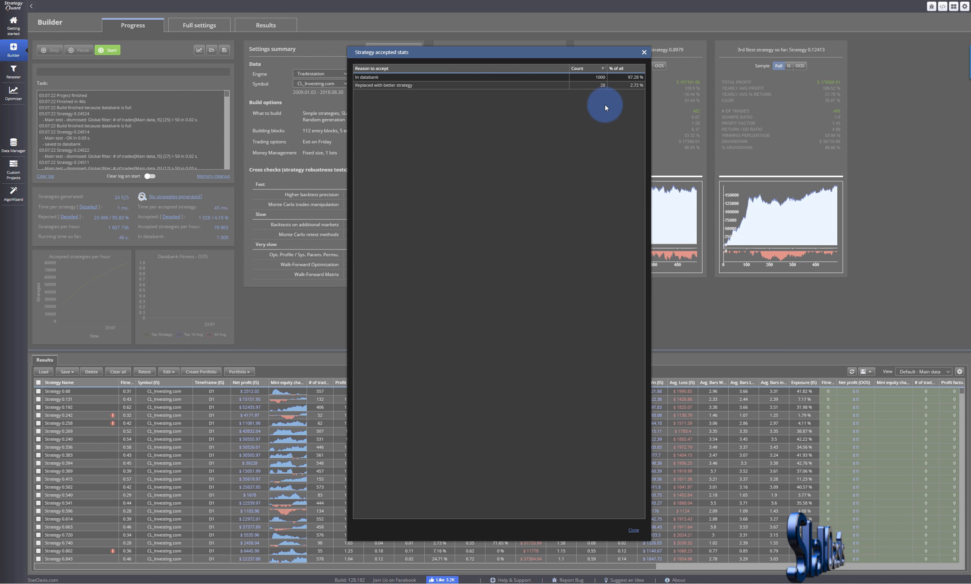
pyautogui.click(644, 52)
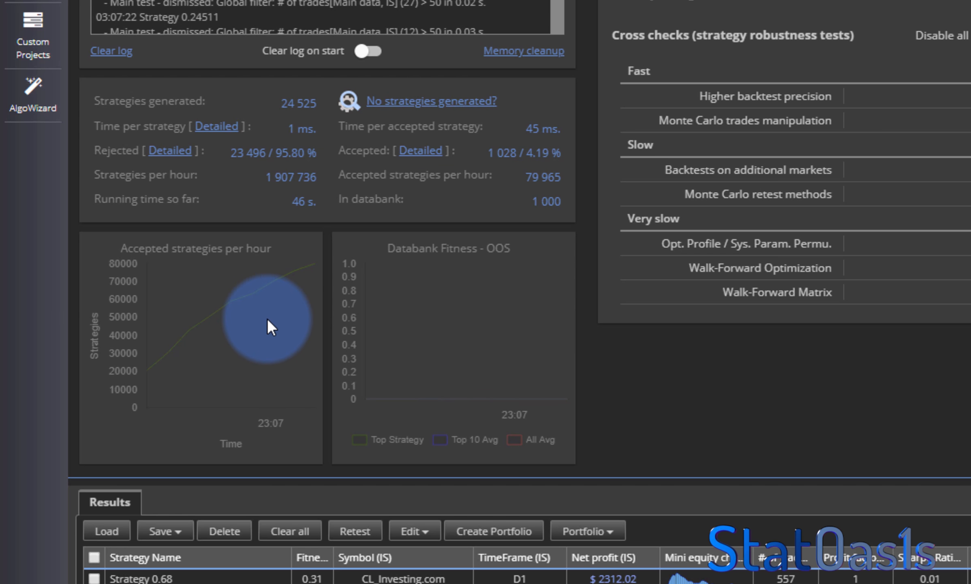
# Switch the first progress chart to Heap memory chart and keep the second one on Databank Fitness - OOS.
pyautogui.click(288, 248)
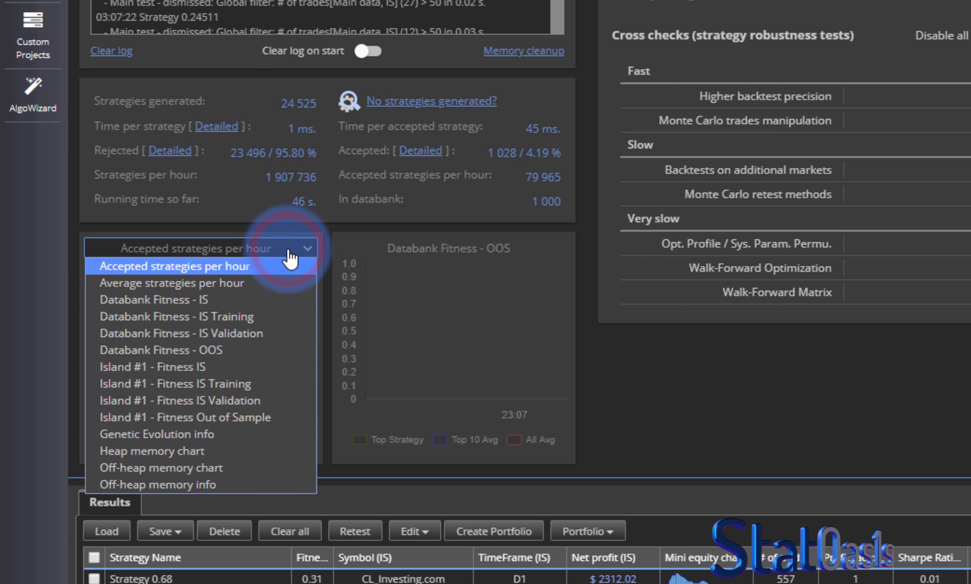
pyautogui.click(289, 249)
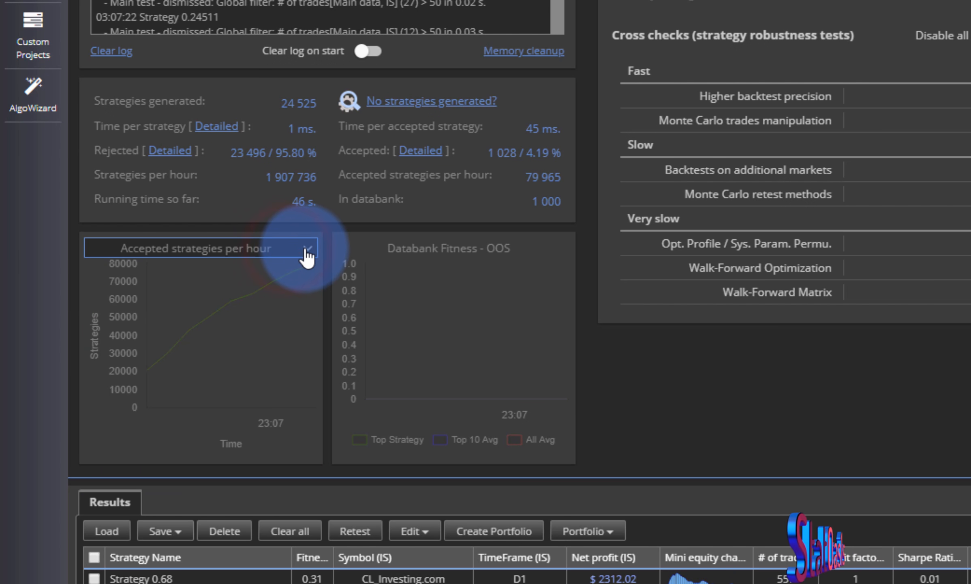
pyautogui.click(298, 250)
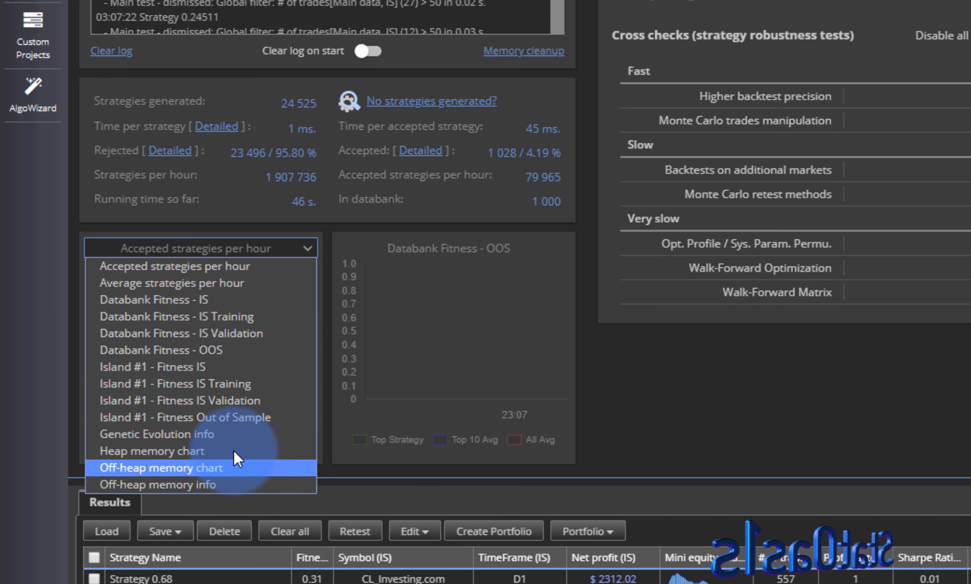
pyautogui.click(204, 450)
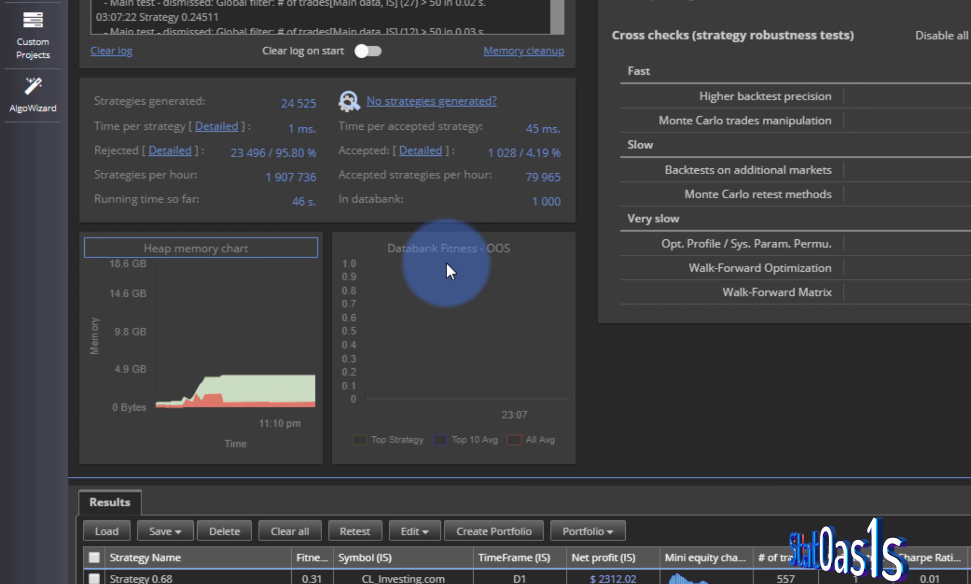
pyautogui.click(563, 247)
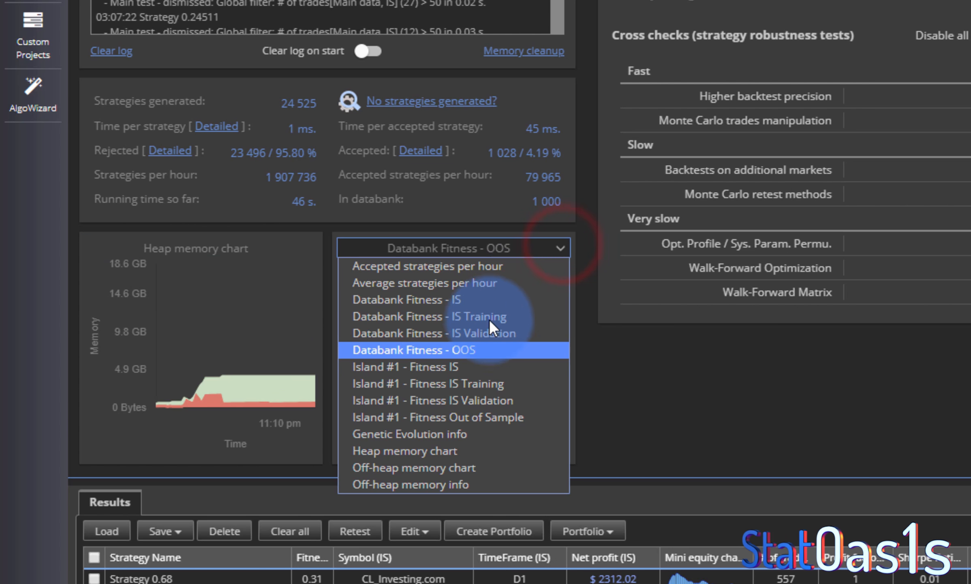
pyautogui.click(476, 352)
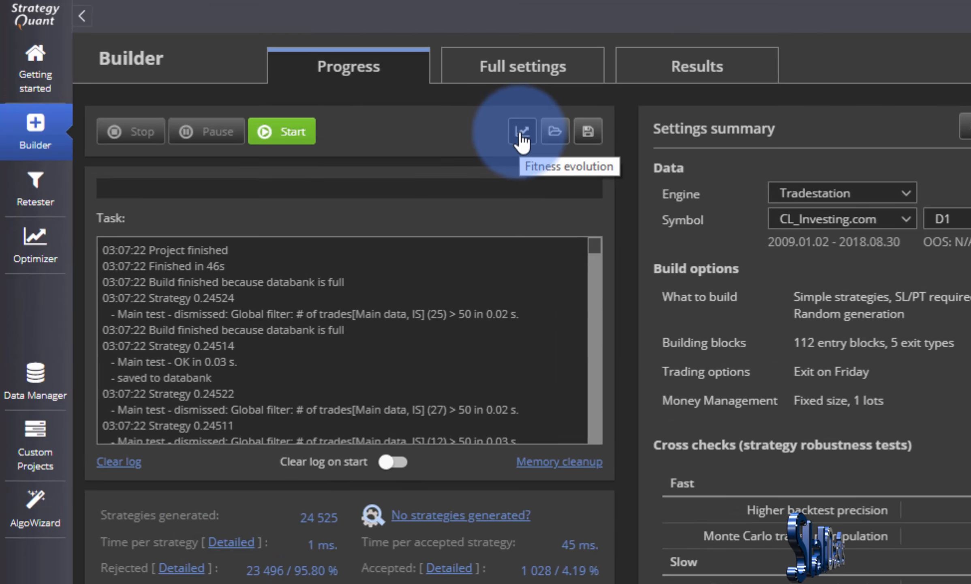
# Examine the databank's fitness evolution charts and the data range parts setting in the Builder's data configuration.
pyautogui.click(519, 135)
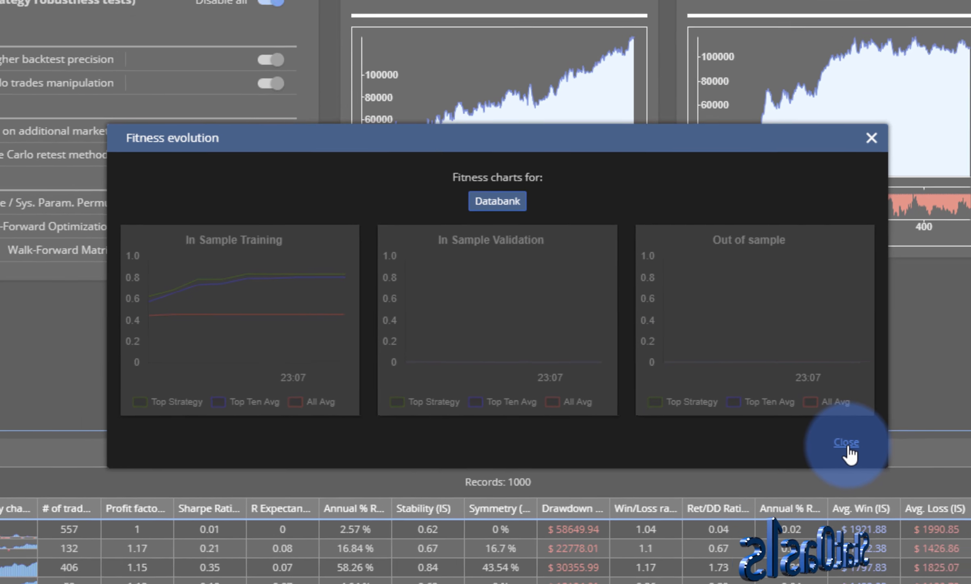
pyautogui.click(880, 456)
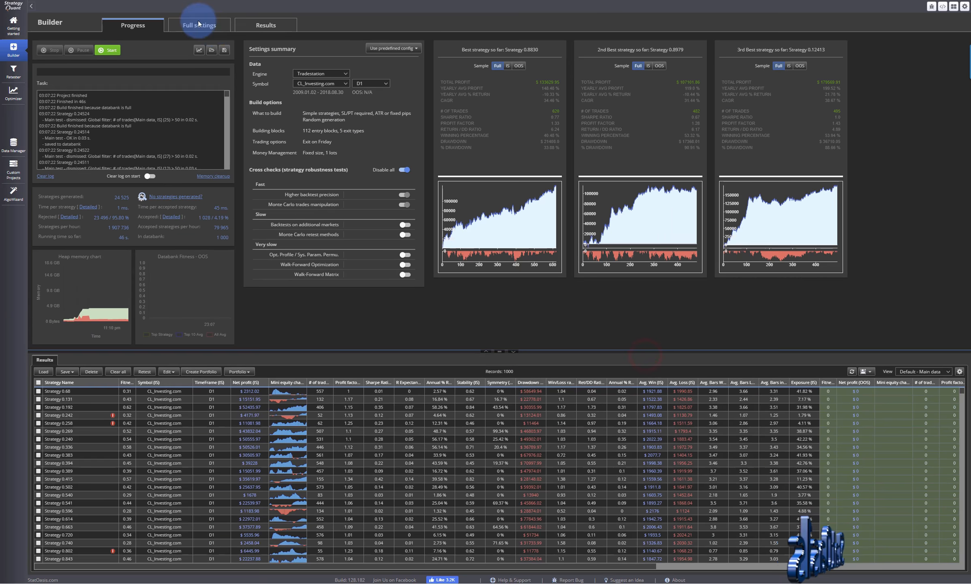
pyautogui.click(198, 24)
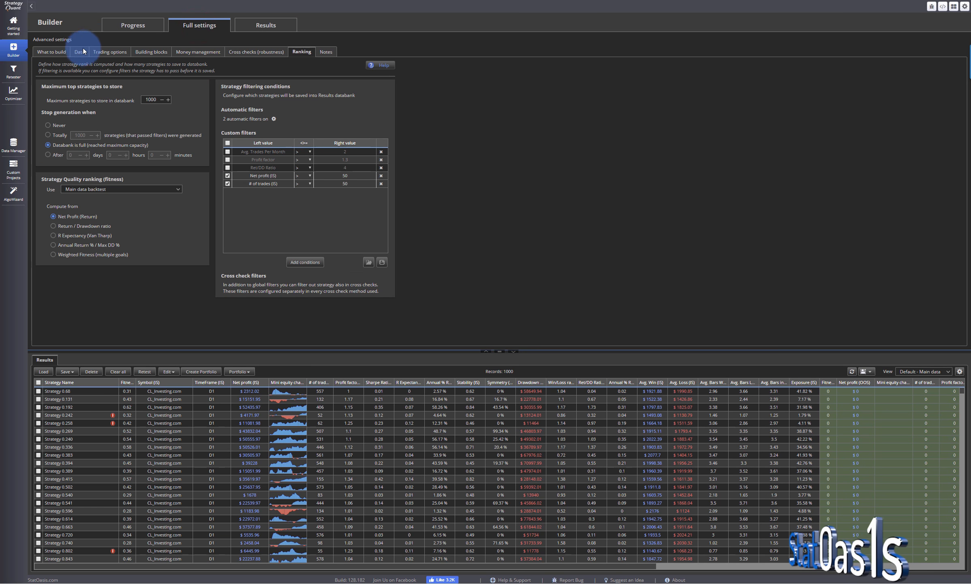
pyautogui.click(81, 51)
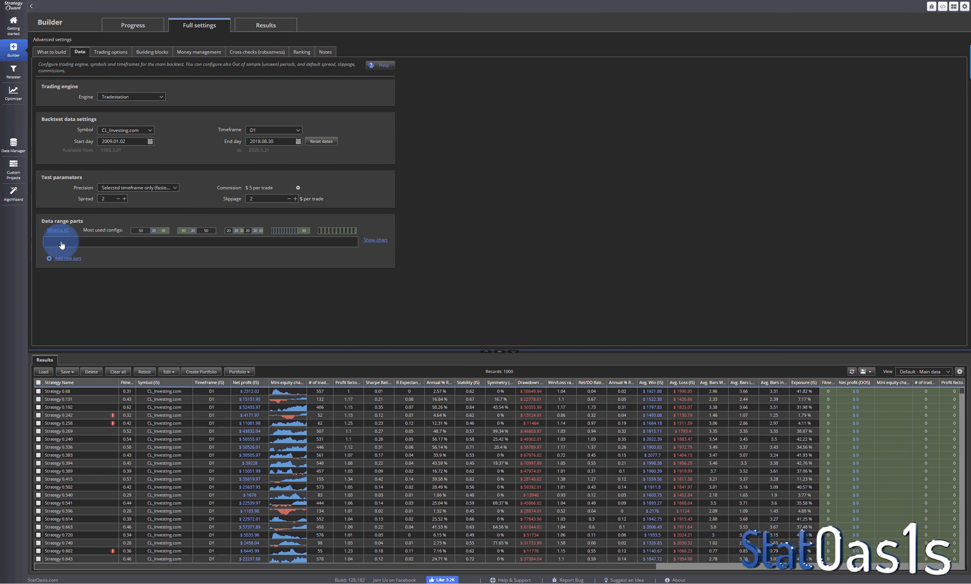
pyautogui.moveTo(61, 244); pyautogui.dragTo(129, 243)
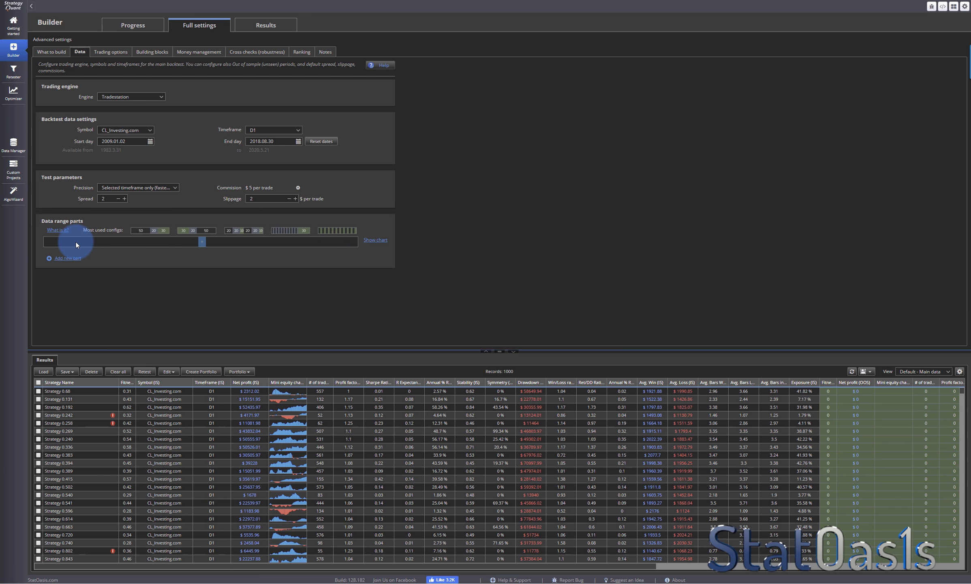
pyautogui.click(134, 27)
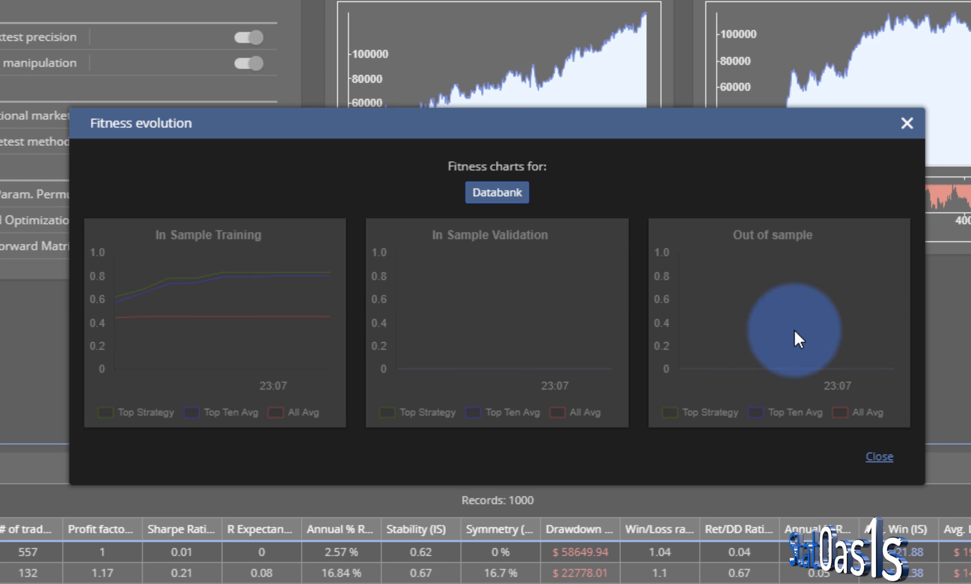
pyautogui.click(878, 457)
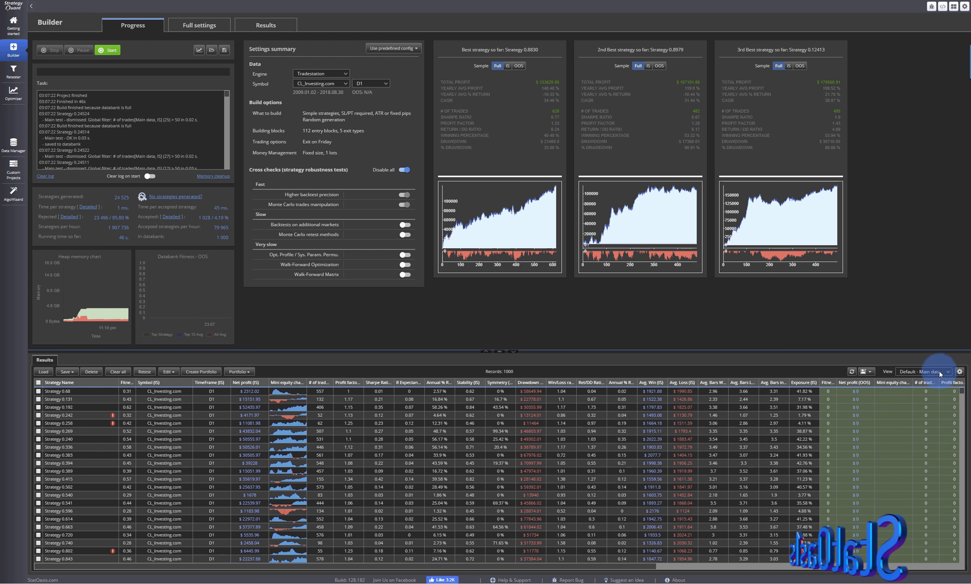
# Look over the columns of the databank's Default - Main data view and close the view manager.
pyautogui.click(959, 371)
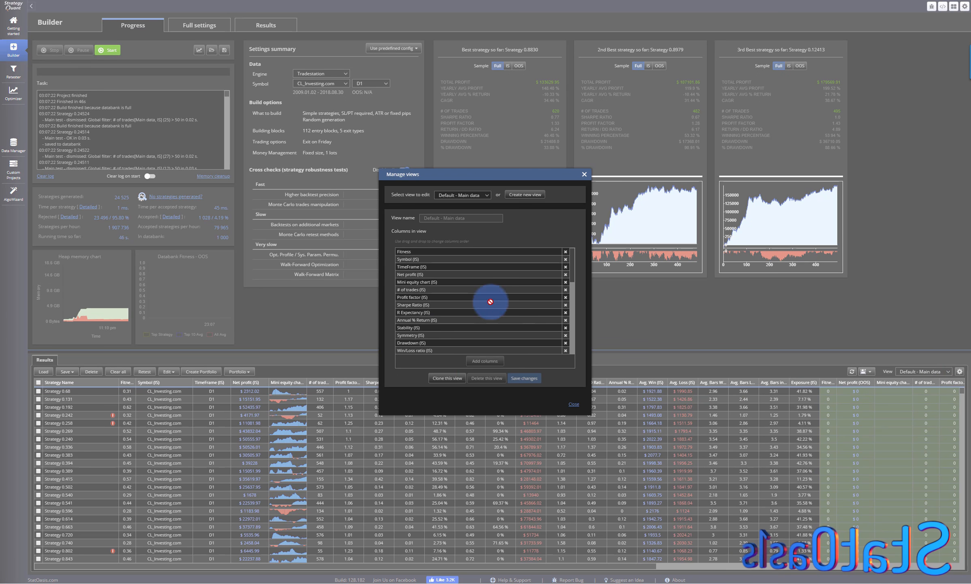
pyautogui.click(573, 404)
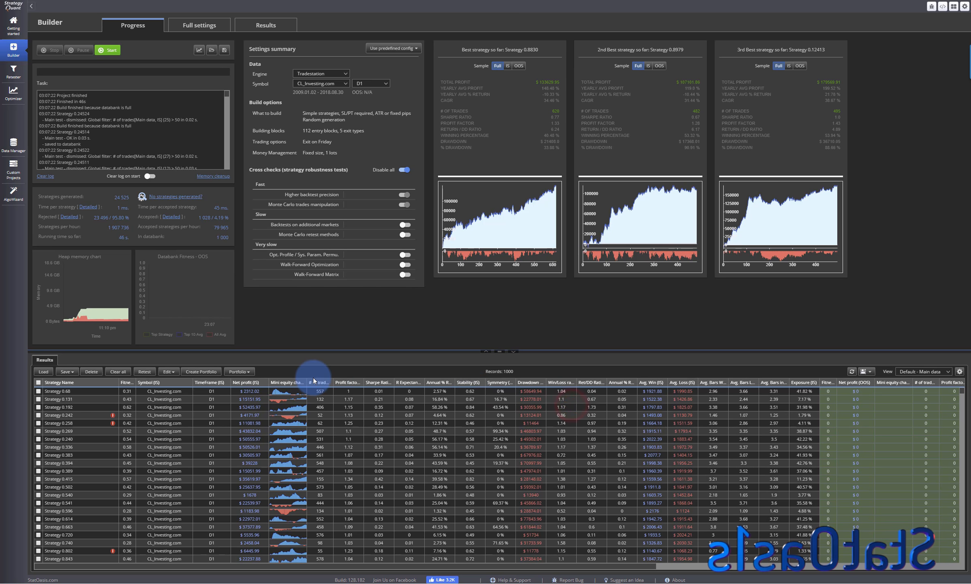
# Collapse the databank area, check the list of predefined configurations without applying one, and restore the databank area.
pyautogui.click(513, 351)
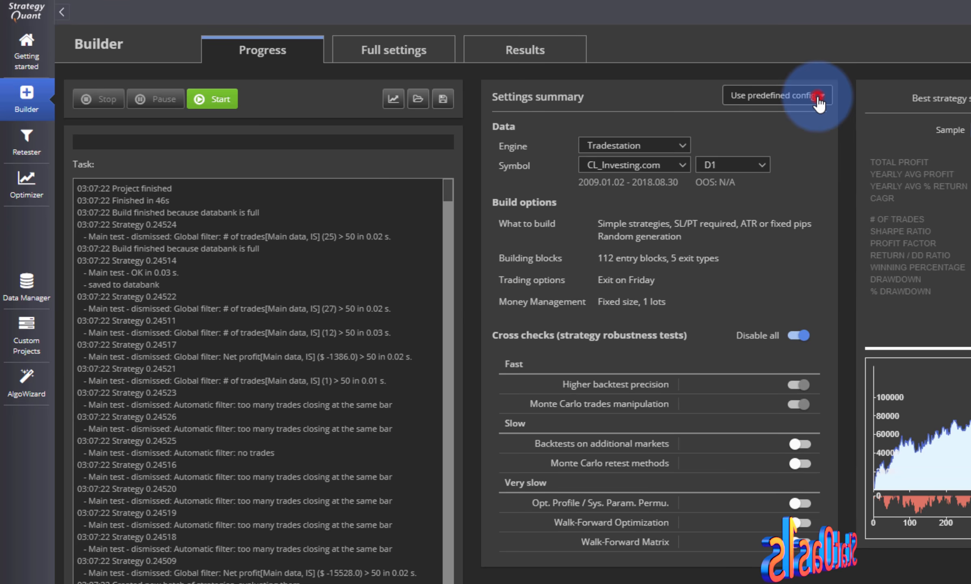
pyautogui.click(813, 102)
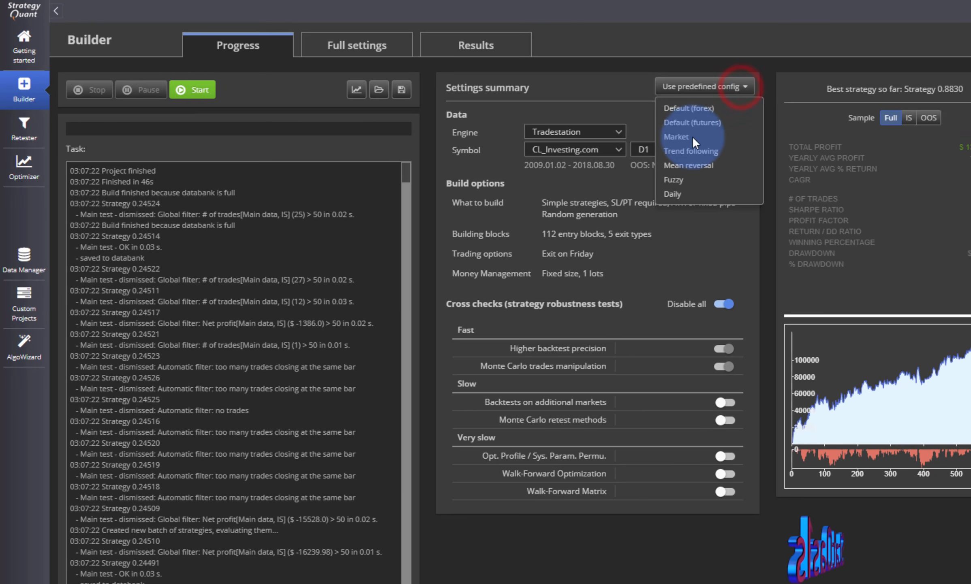
pyautogui.click(303, 97)
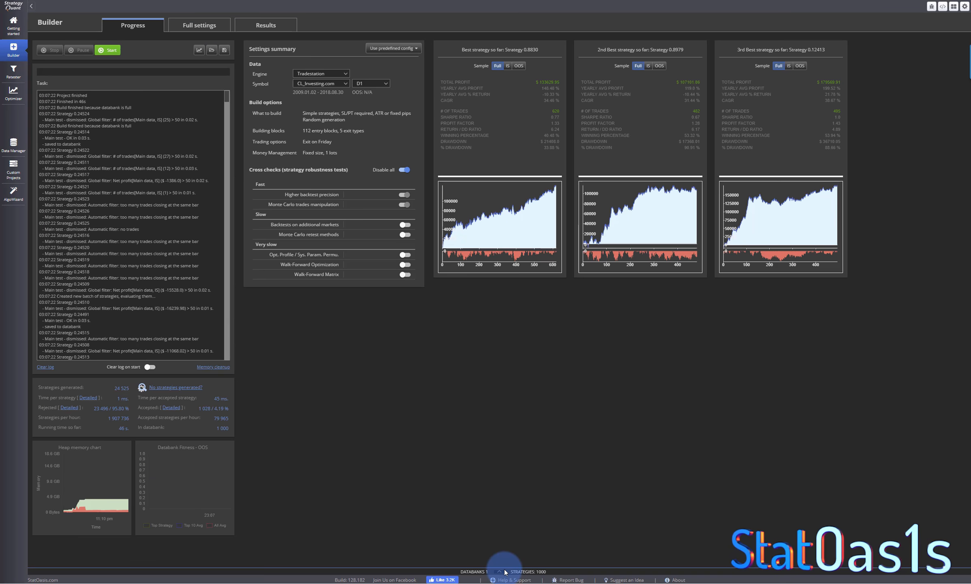
pyautogui.click(502, 571)
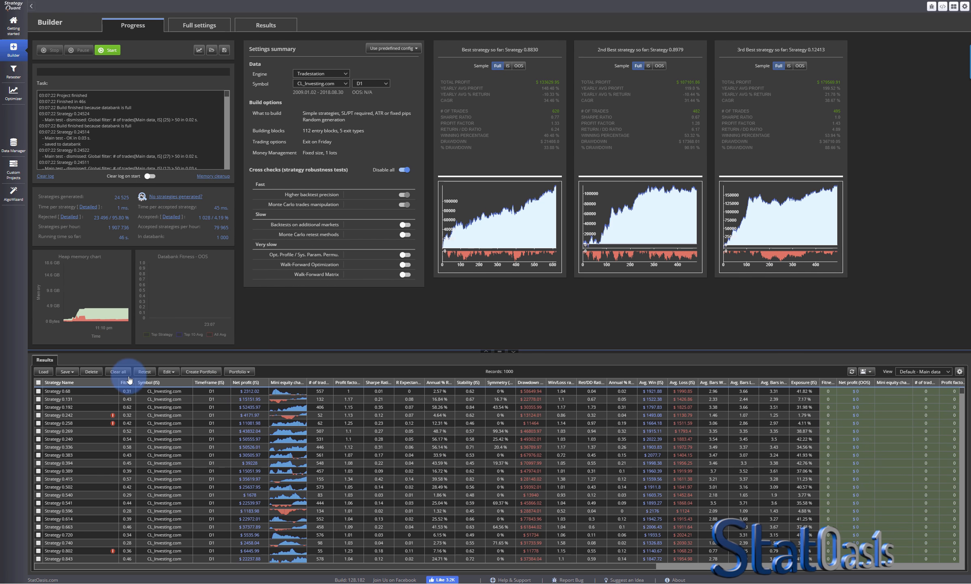
# Remove all strategies from the Results databank, run a memory cleanup, and clear the build log.
pyautogui.click(118, 371)
pyautogui.click(580, 309)
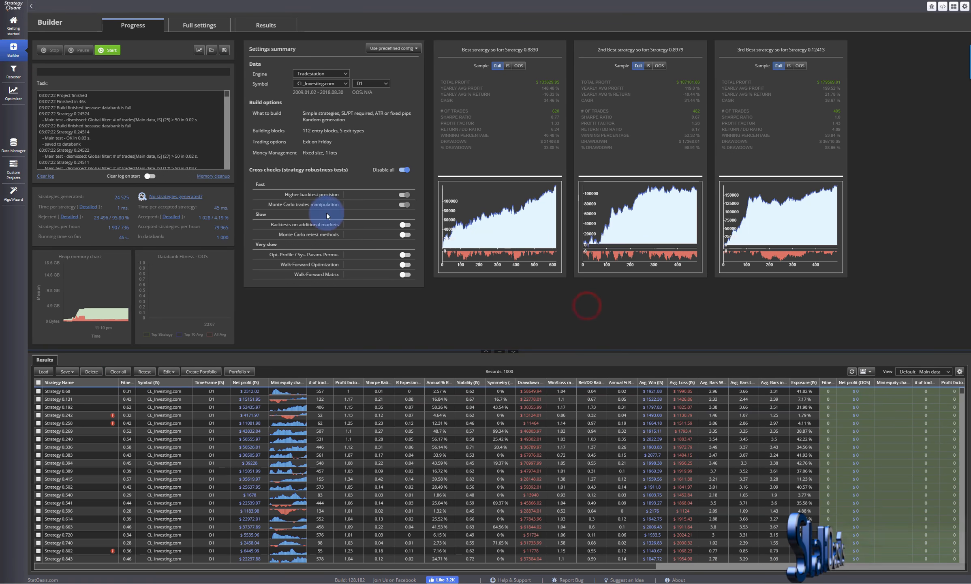
pyautogui.click(214, 177)
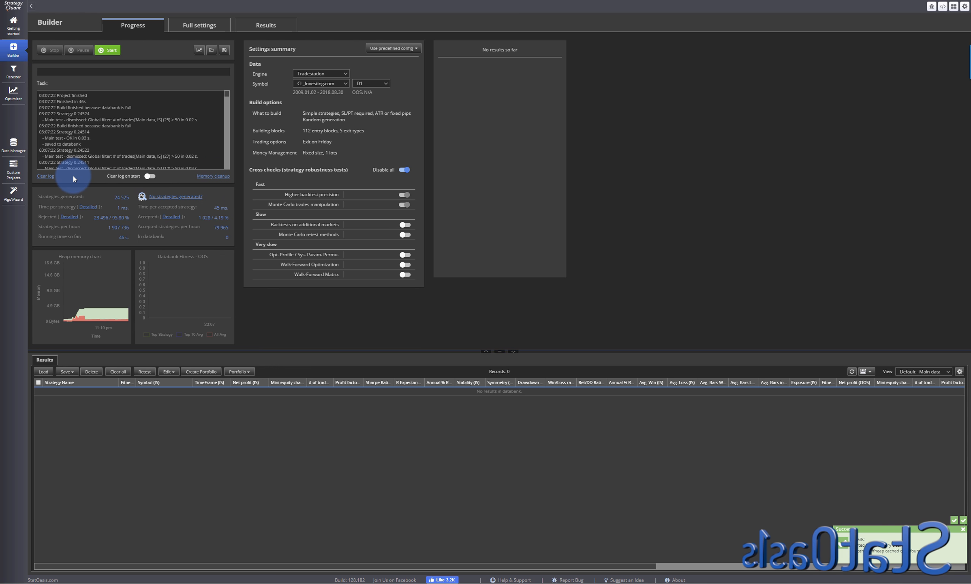
pyautogui.click(45, 176)
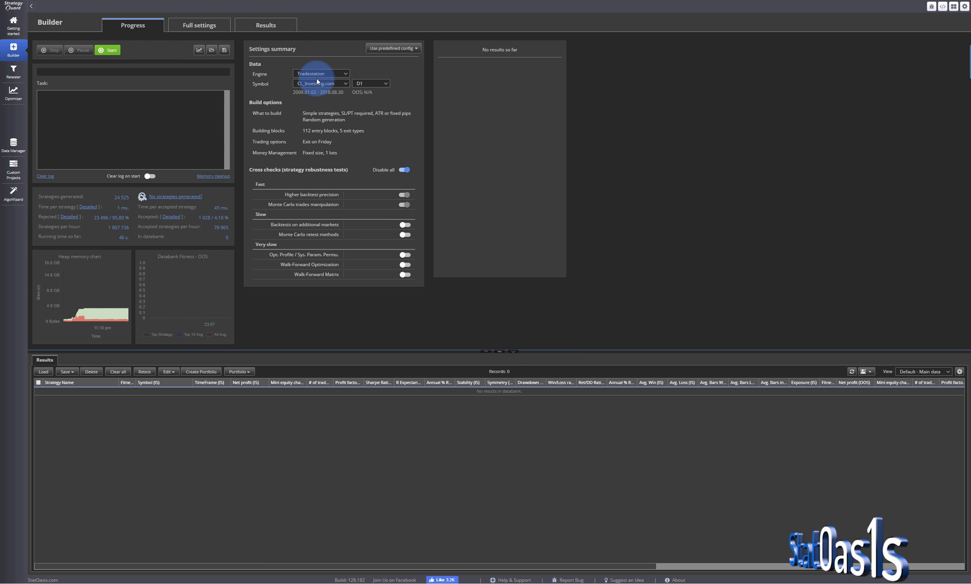
# Deselect all signal blocks in the Builder's Building blocks settings.
pyautogui.click(199, 25)
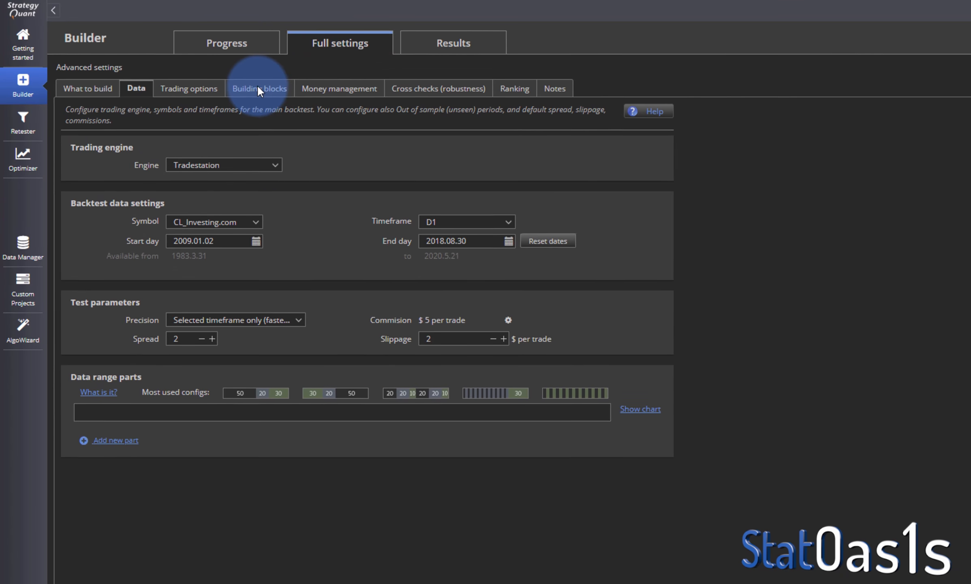
pyautogui.click(152, 52)
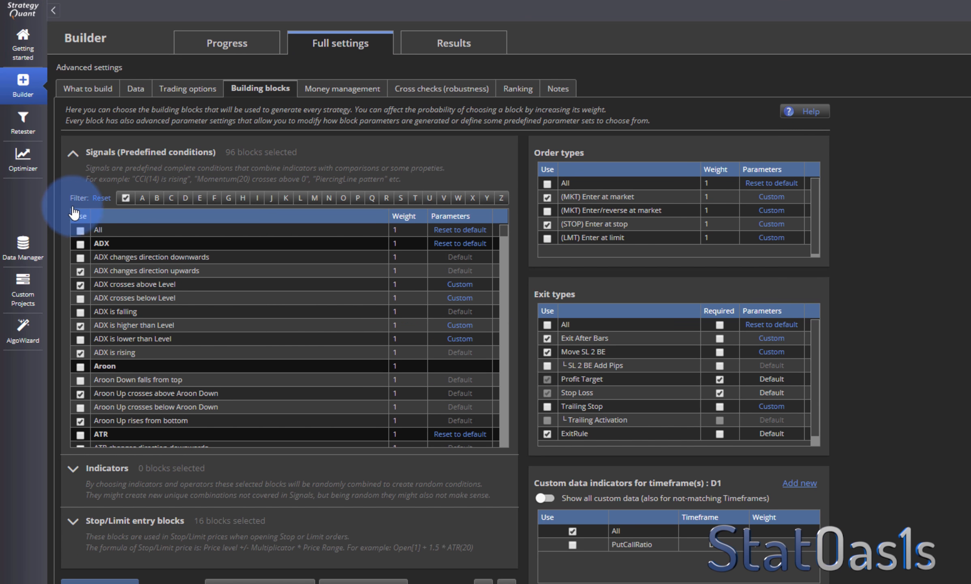
pyautogui.click(80, 229)
pyautogui.click(81, 229)
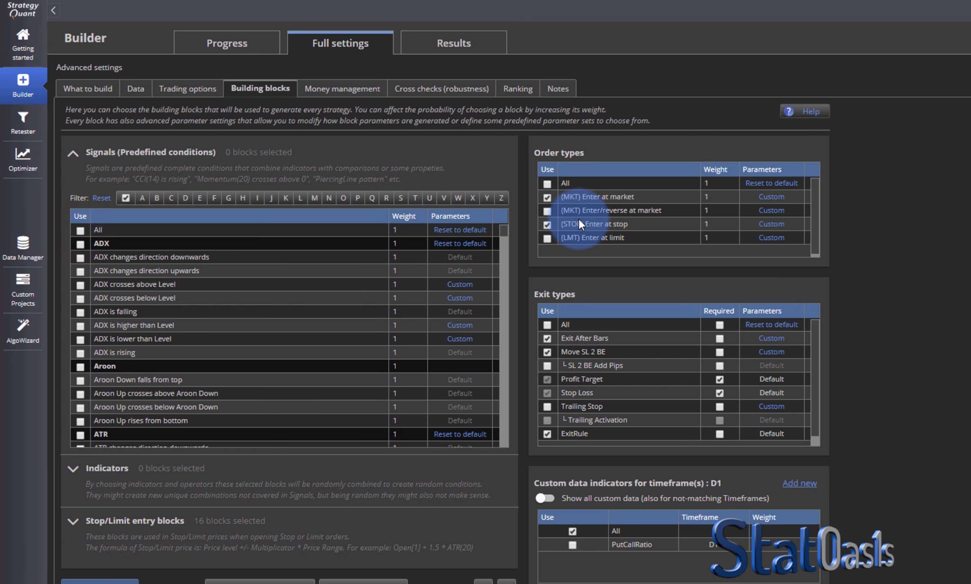
# Restrict order types to Enter at market and exit types to Exit After Bars, removing the profit target and stop loss requirements.
pyautogui.click(547, 225)
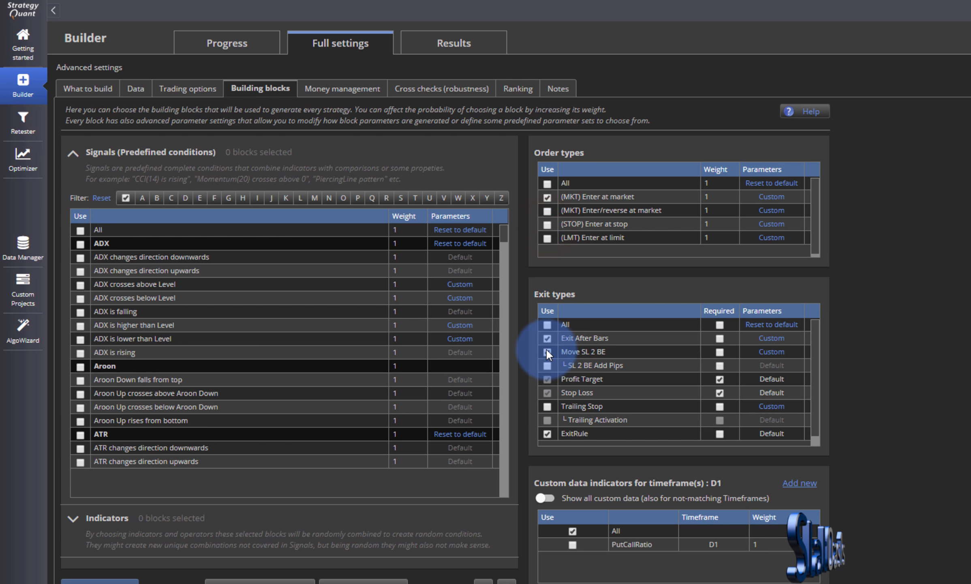
pyautogui.click(547, 351)
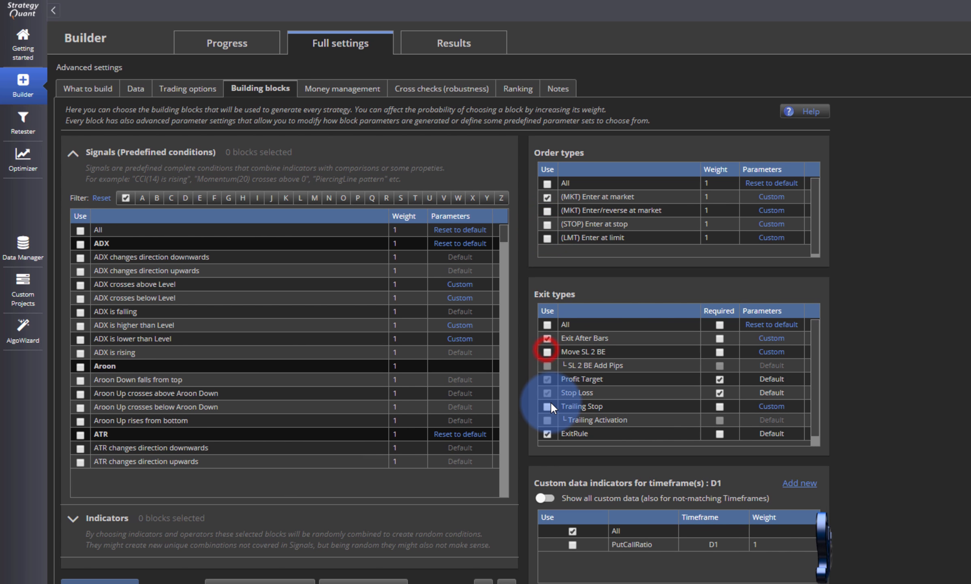
pyautogui.click(719, 392)
pyautogui.click(719, 379)
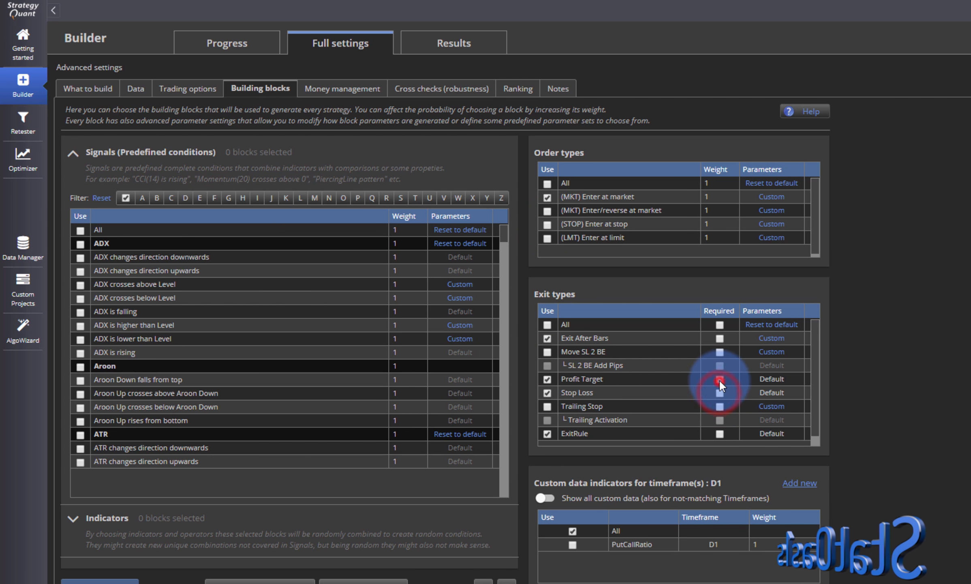
pyautogui.click(547, 379)
pyautogui.click(548, 392)
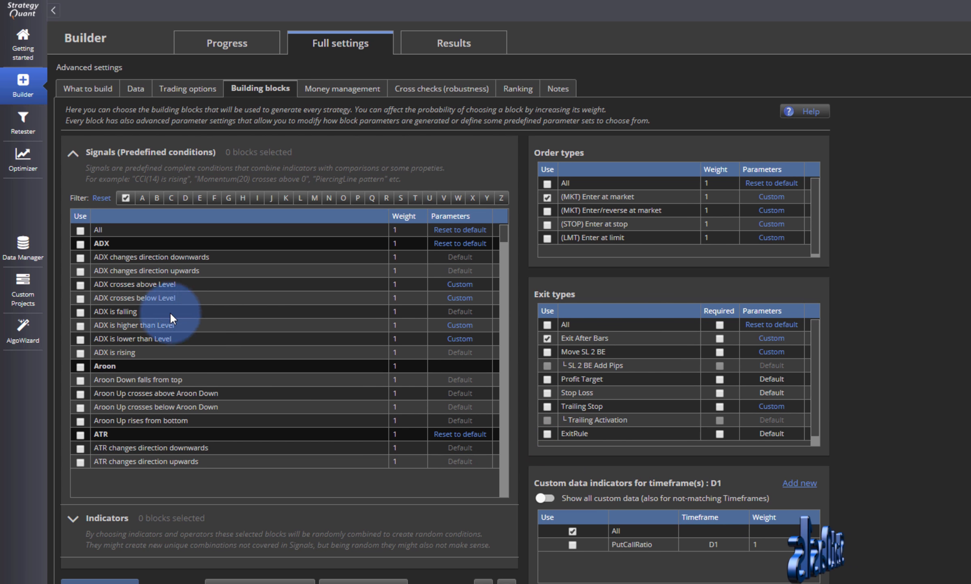
# Check the Indicators blocks, return to the Signals list, and enable the whole Custom conditions group of StatOasis candle patterns.
pyautogui.click(119, 517)
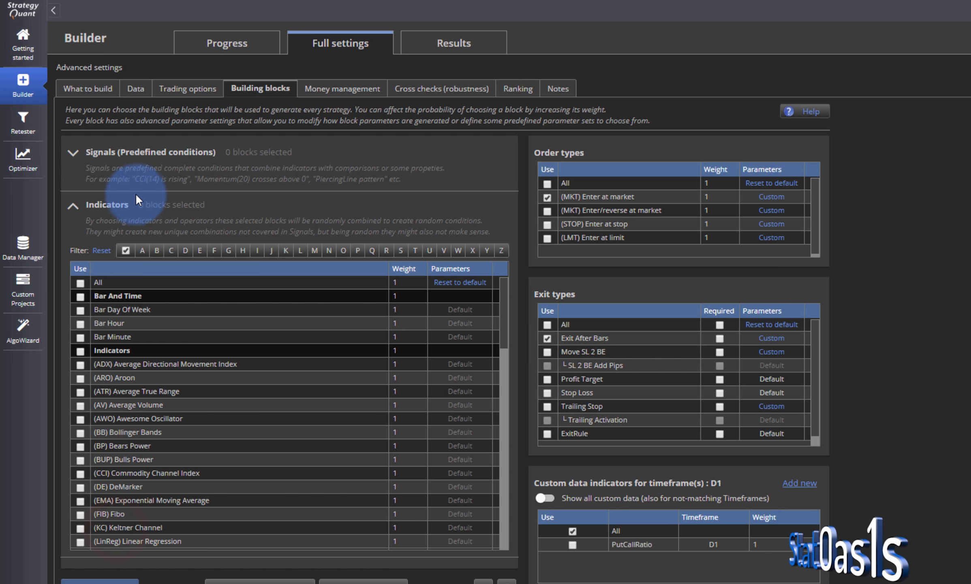
pyautogui.click(158, 163)
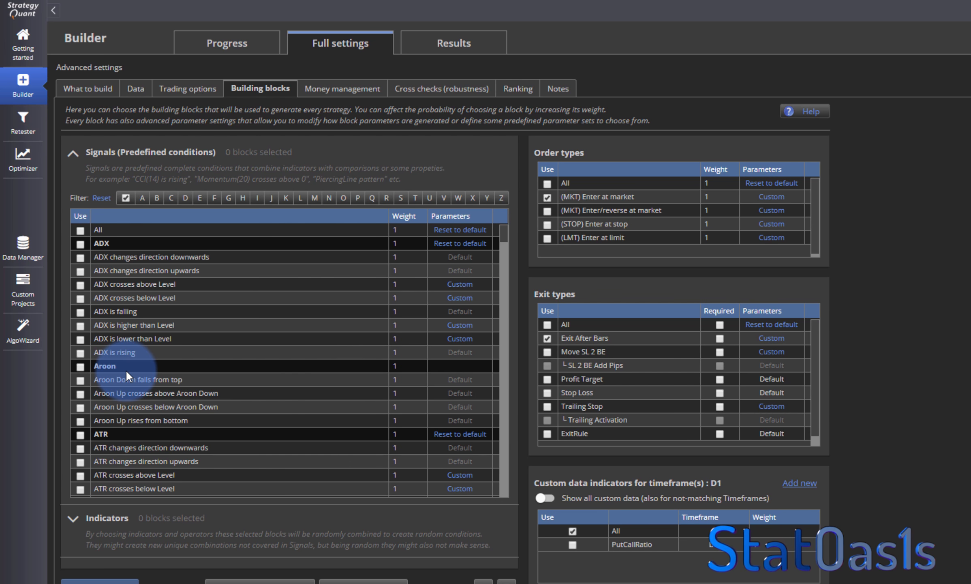
pyautogui.scroll(-3, 499, 273)
pyautogui.moveTo(503, 229); pyautogui.dragTo(505, 308)
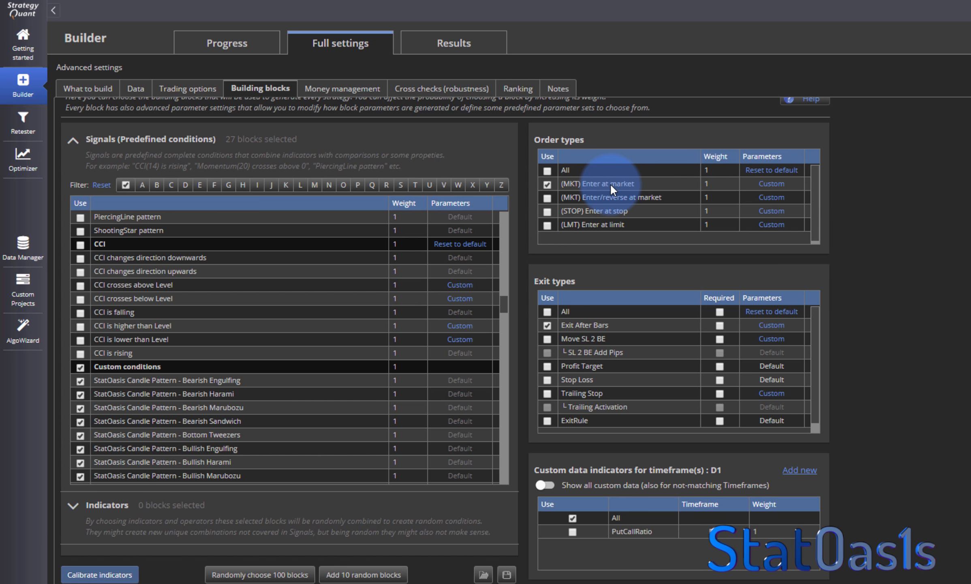
# Look over the money management and cross check settings, disable the # of trades (IS) ranking filter, and require Net profit (IS) > 500.
pyautogui.click(330, 90)
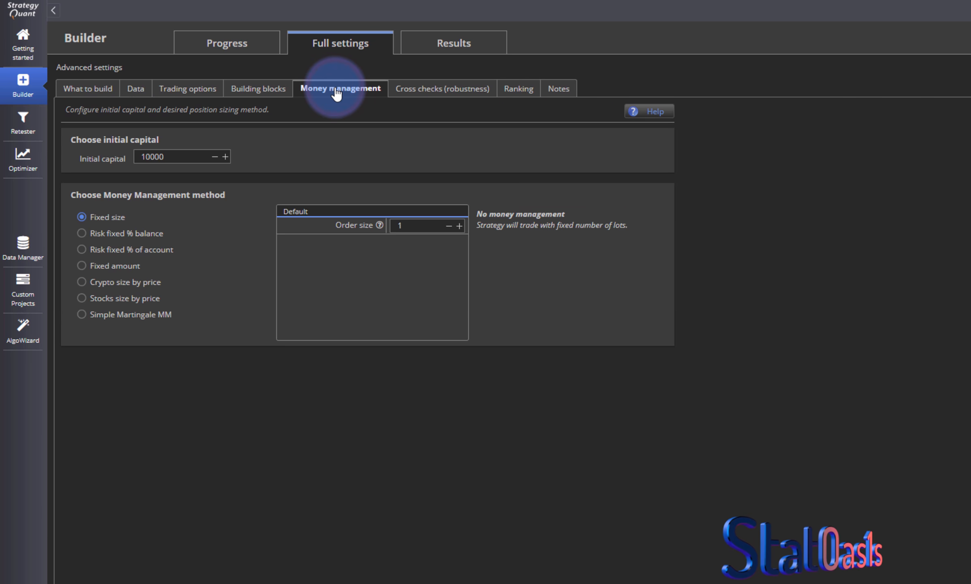
pyautogui.click(427, 88)
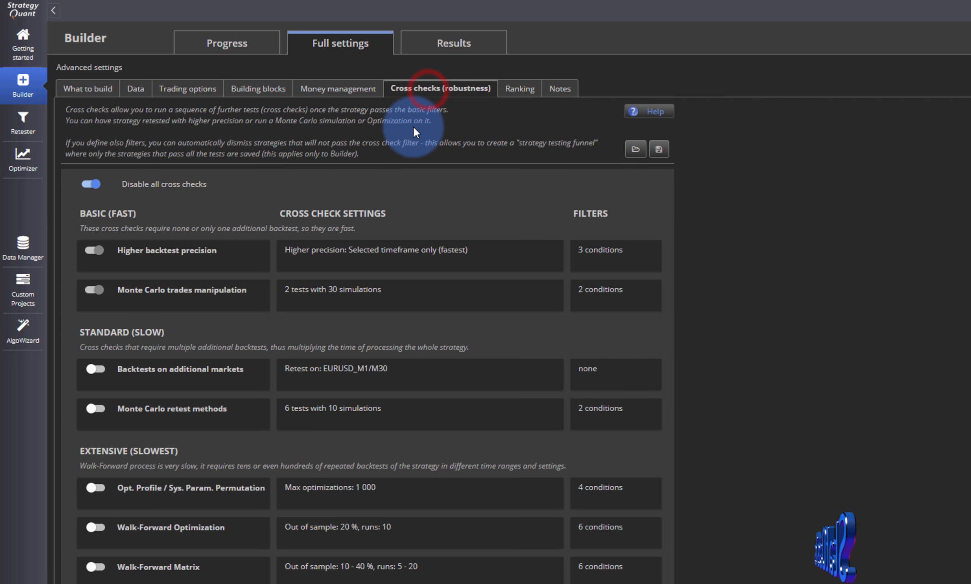
pyautogui.click(512, 90)
pyautogui.click(388, 314)
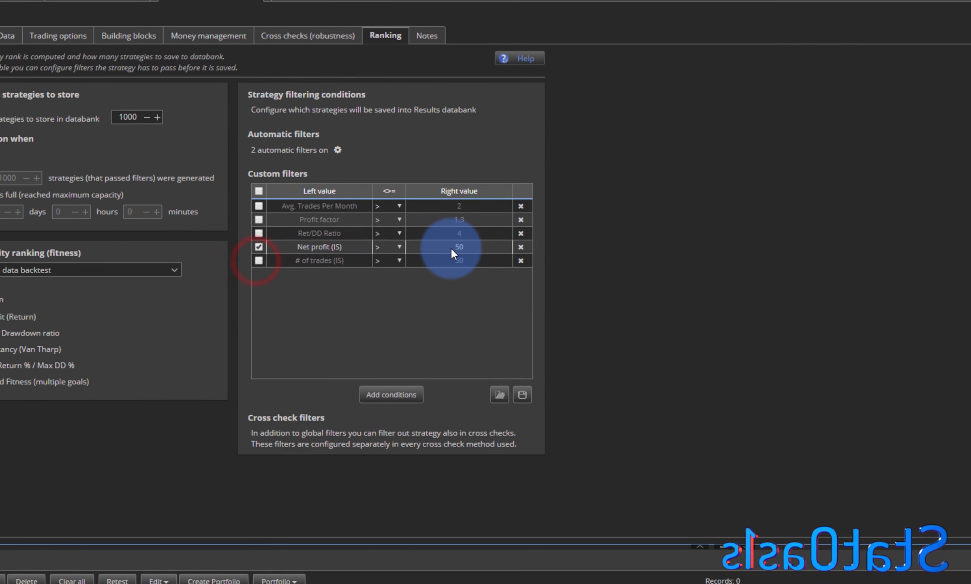
pyautogui.click(450, 246)
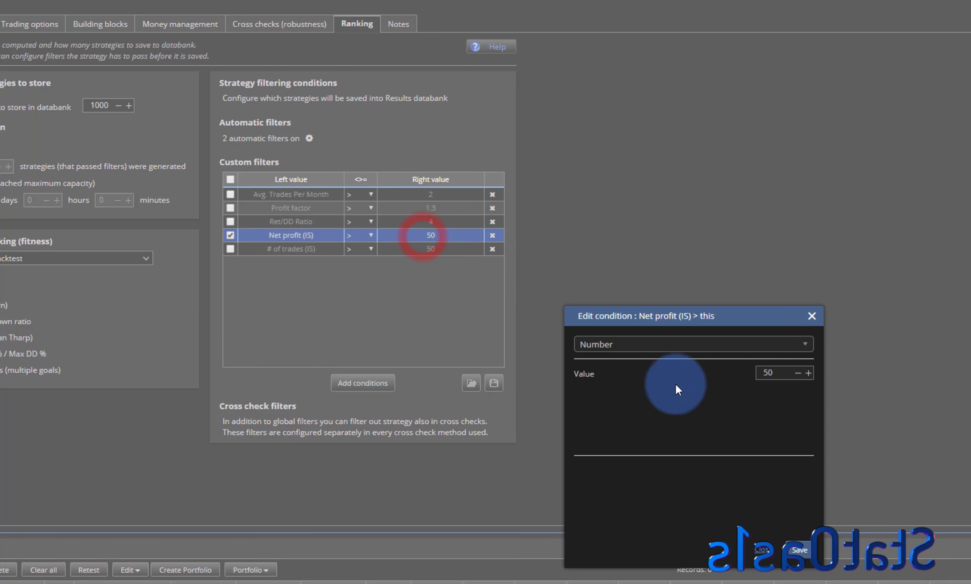
pyautogui.click(804, 389)
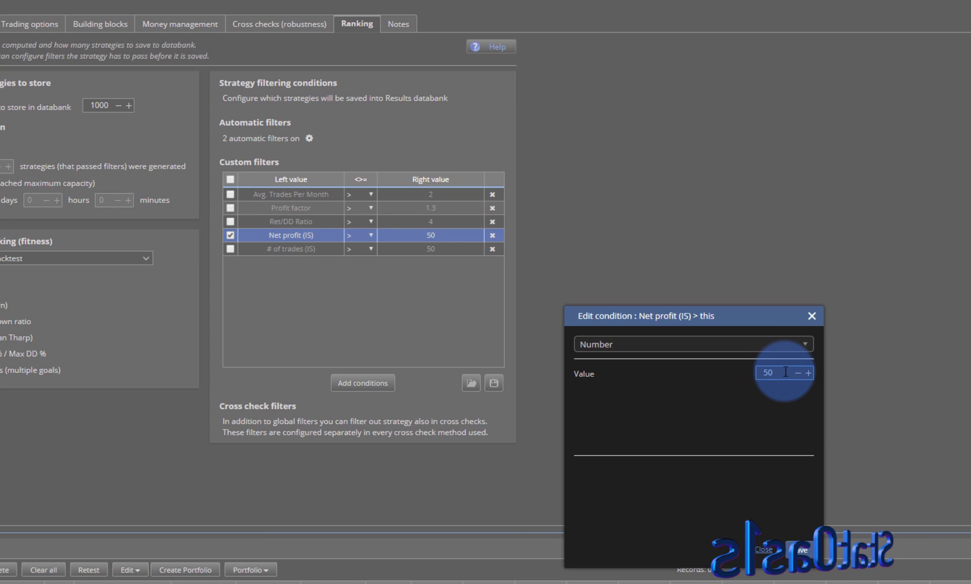
pyautogui.write('0')
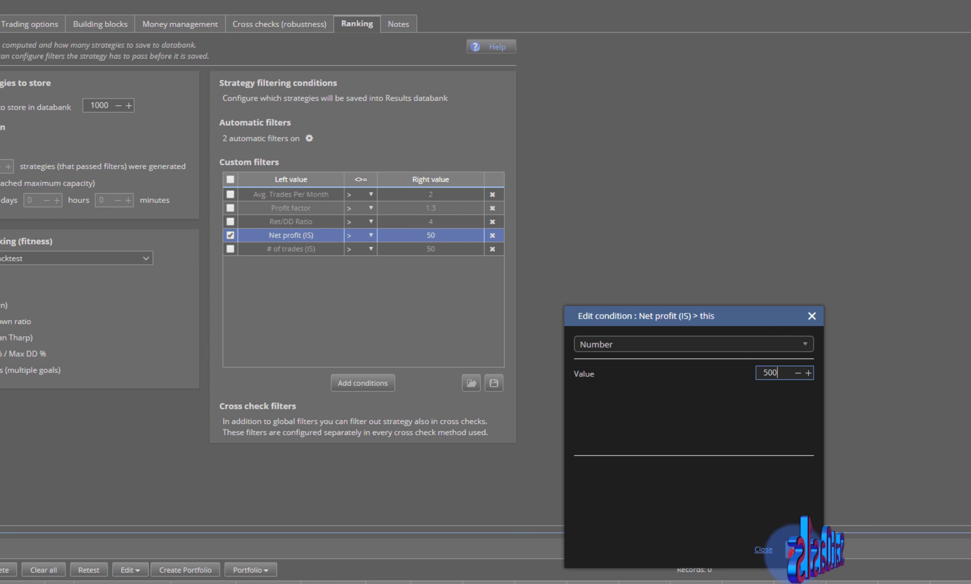
pyautogui.click(800, 550)
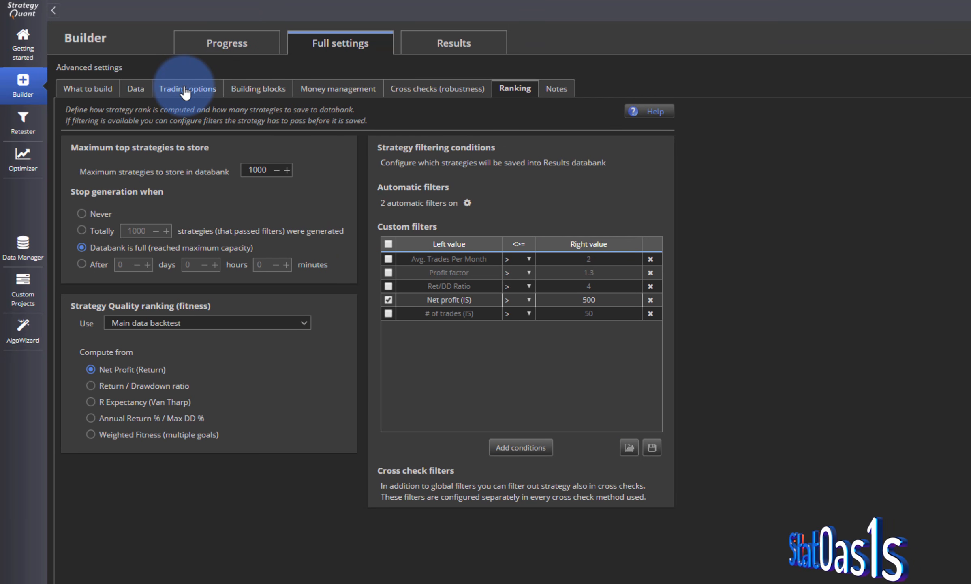
# Keep Exit On Friday on and Exit At End Of Day off in the trading options, and set Maximum Trades Per Day to 2.
pyautogui.click(175, 83)
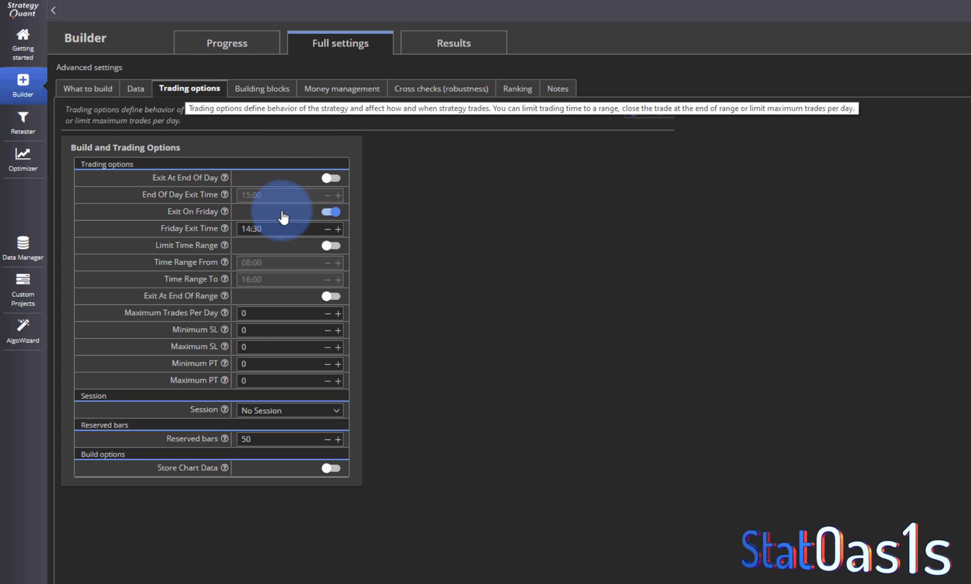
pyautogui.click(331, 212)
pyautogui.click(331, 178)
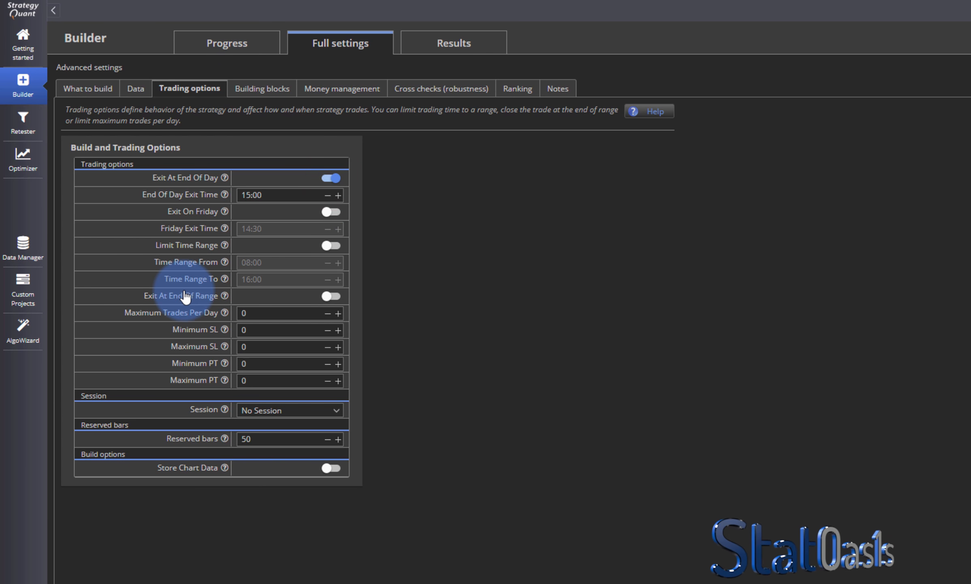
pyautogui.click(331, 178)
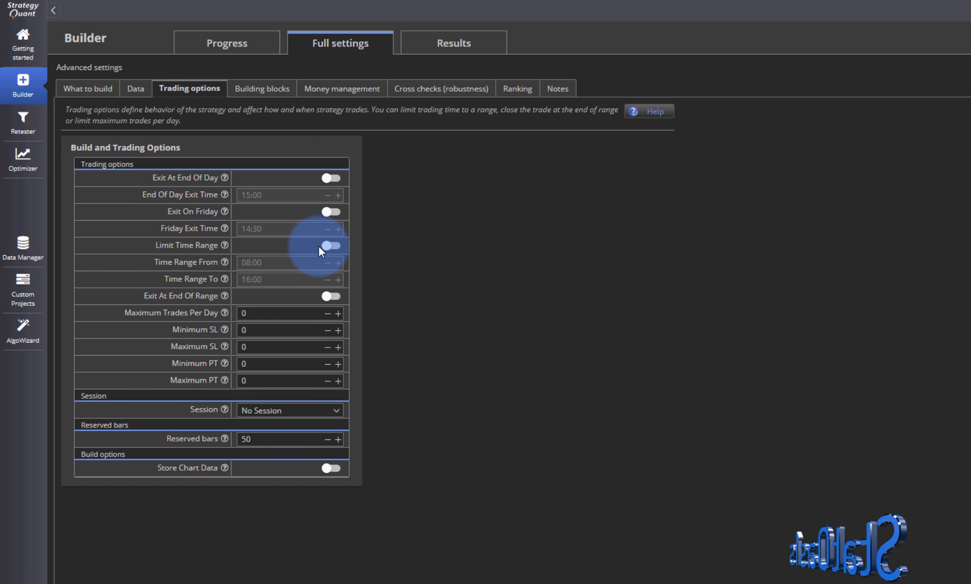
pyautogui.click(331, 212)
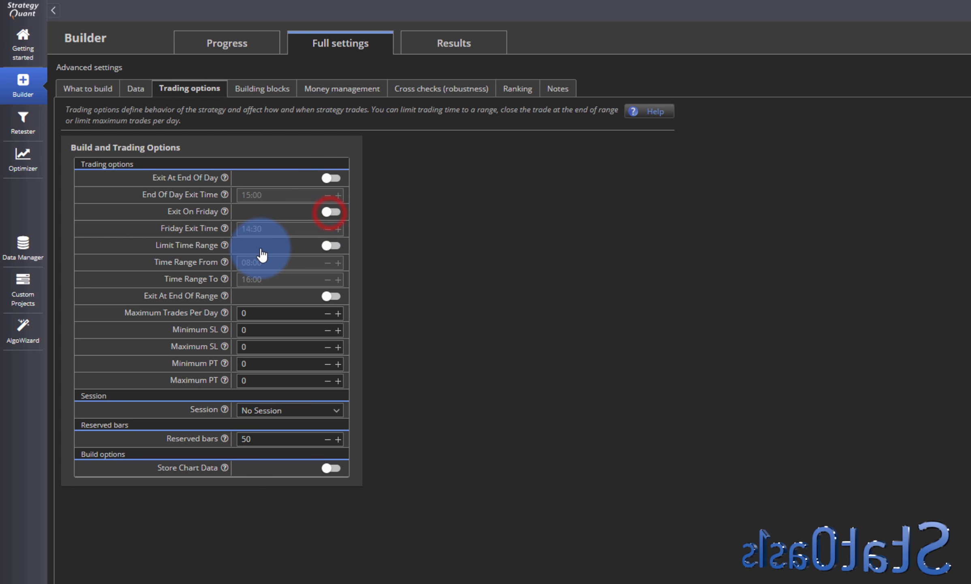
pyautogui.click(337, 313)
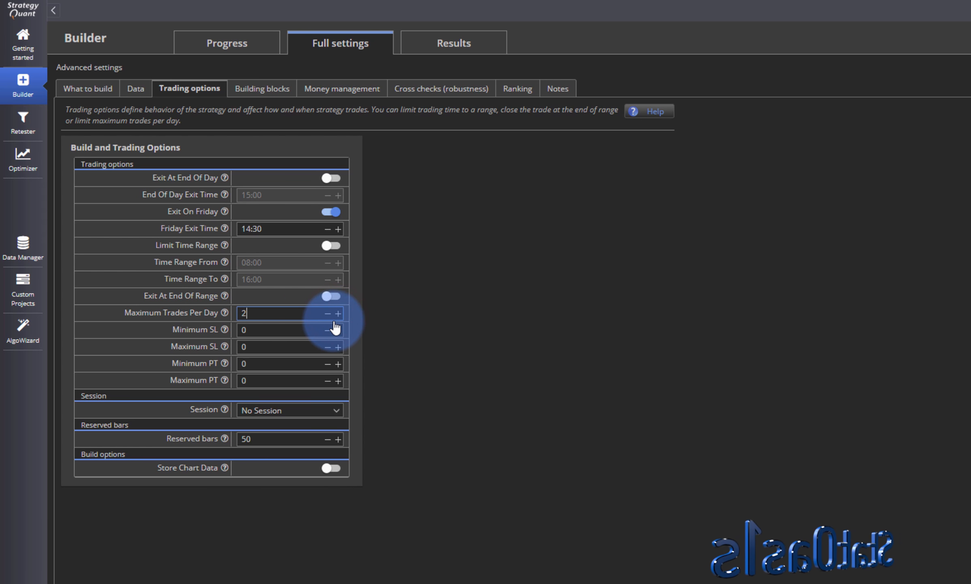
# Apply the 30-20-50 data range parts configuration and set the strategy's trading directions to Only Long.
pyautogui.click(135, 88)
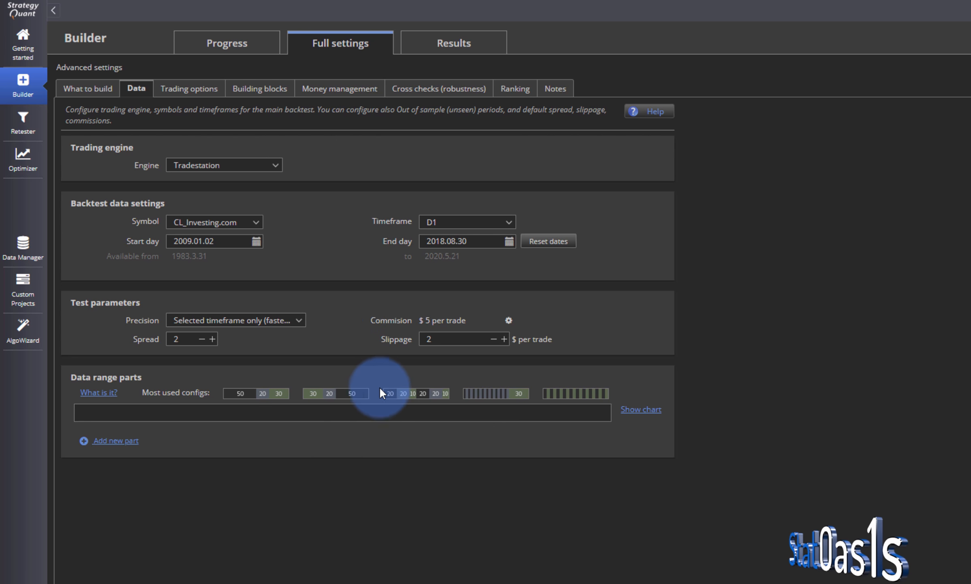
pyautogui.click(336, 393)
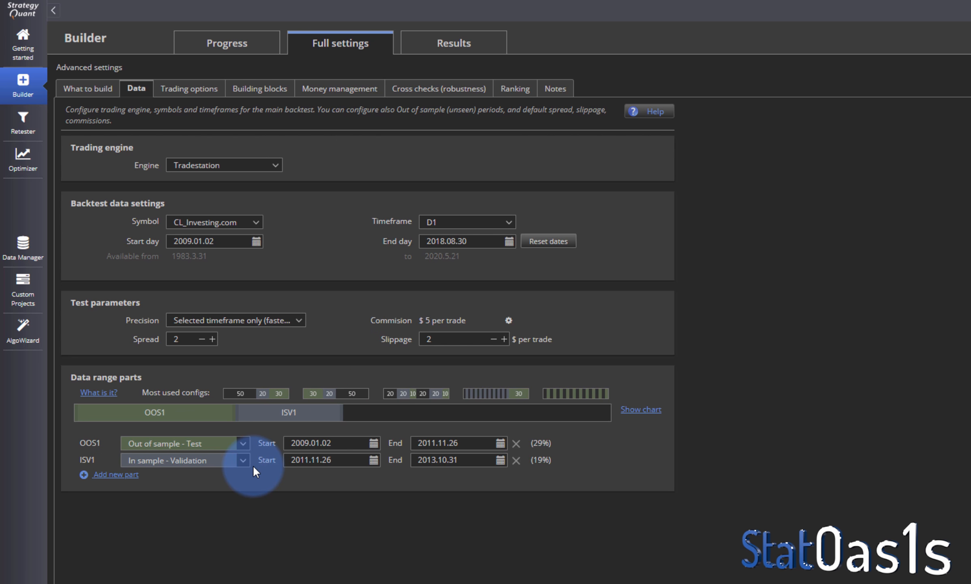
pyautogui.click(79, 87)
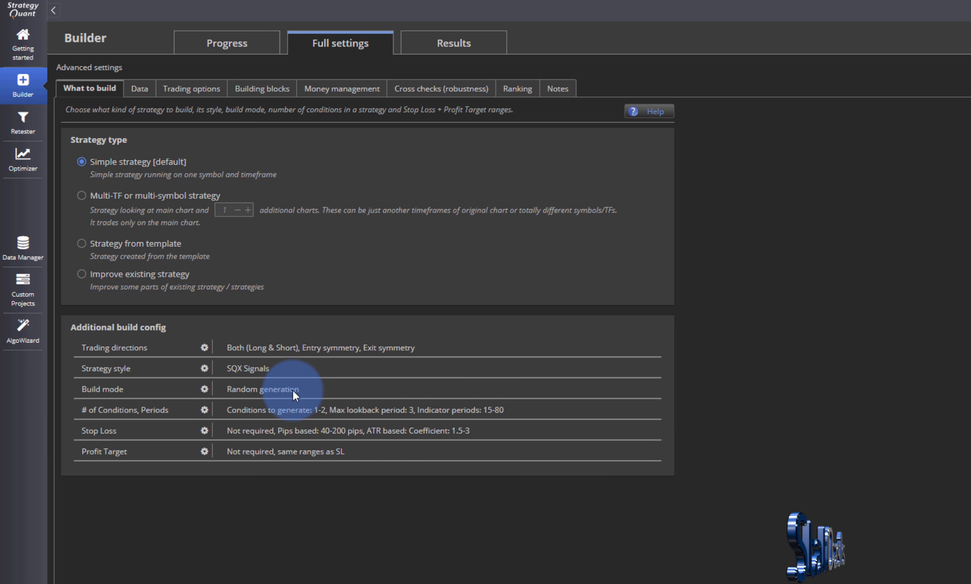
pyautogui.click(204, 348)
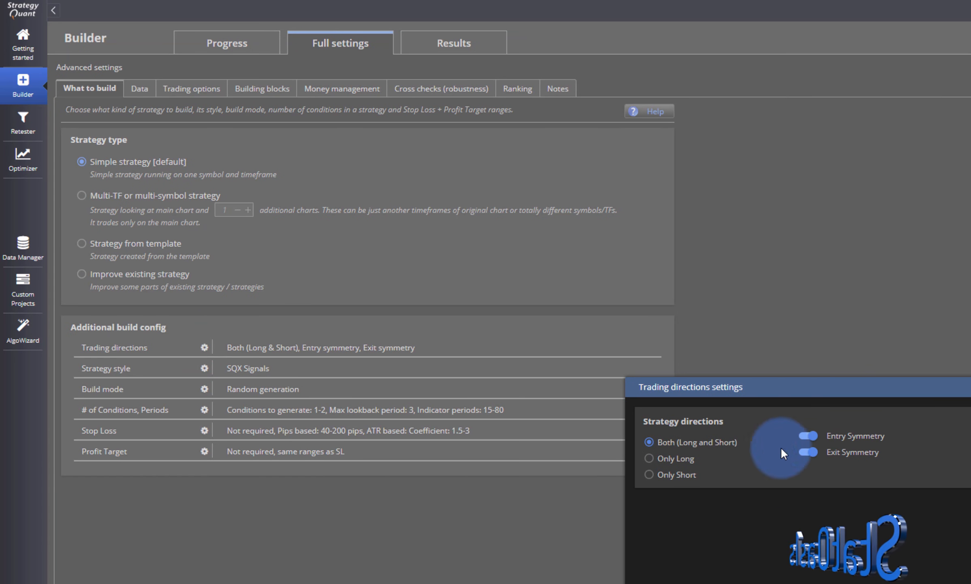
pyautogui.click(655, 459)
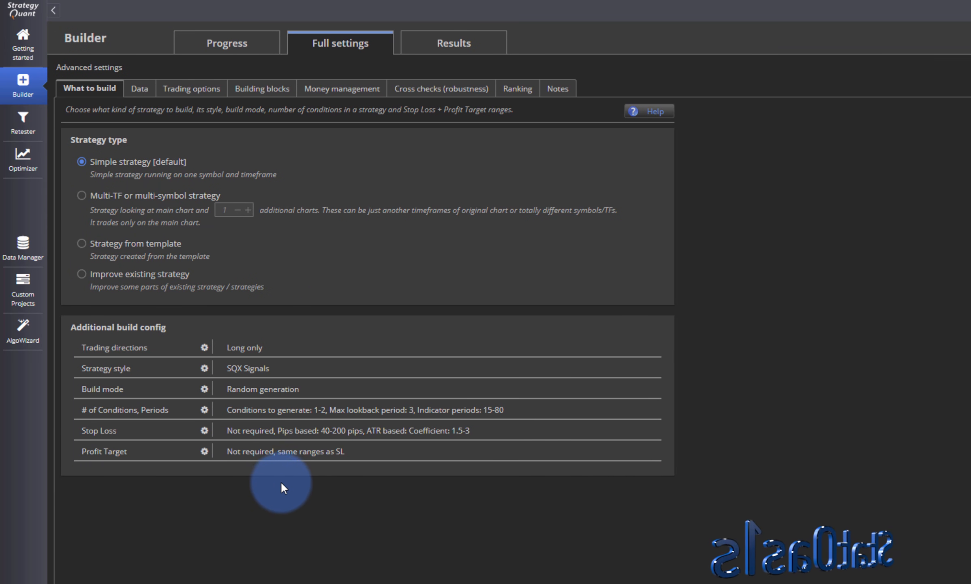
pyautogui.click(519, 90)
pyautogui.click(448, 88)
pyautogui.click(336, 88)
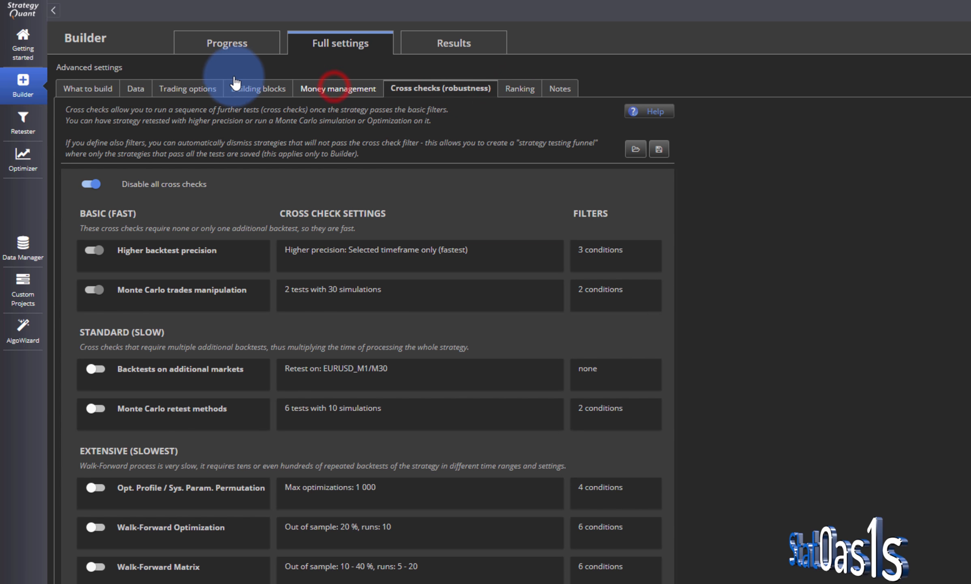
pyautogui.click(88, 88)
# Save the build settings as a new config file named Candle Pattern config v2.cfx in Strat Folder.
pyautogui.click(227, 44)
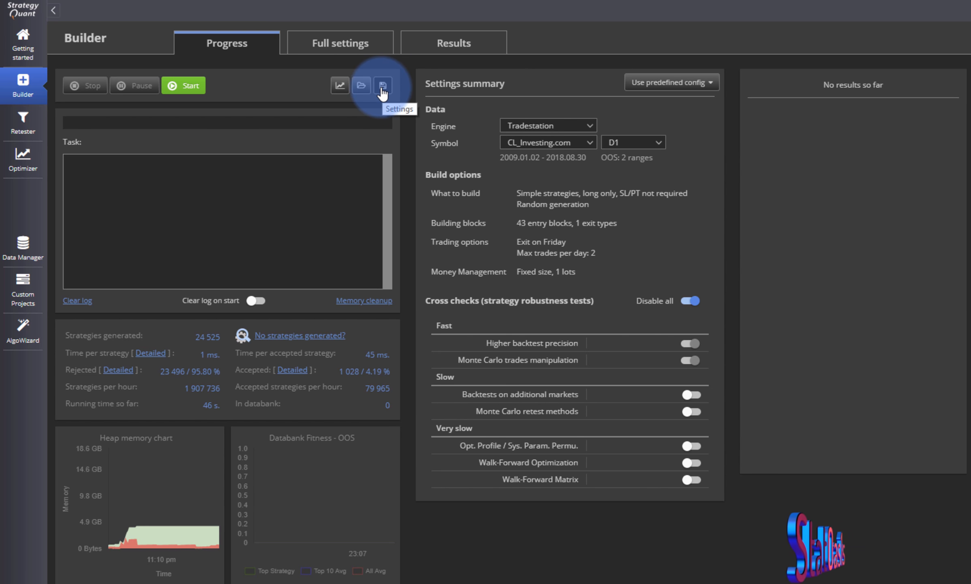
pyautogui.click(382, 87)
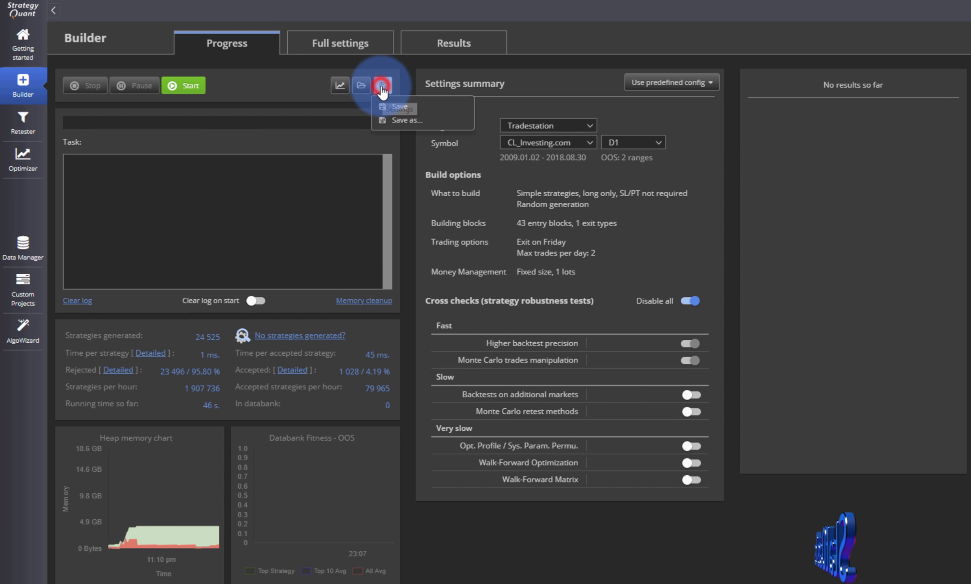
pyautogui.click(410, 121)
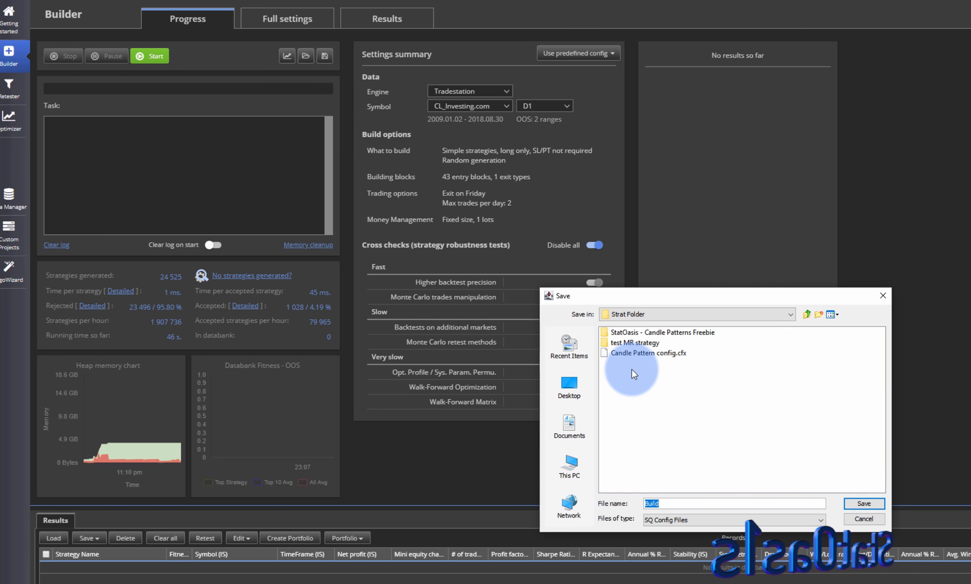
pyautogui.click(658, 352)
pyautogui.click(703, 503)
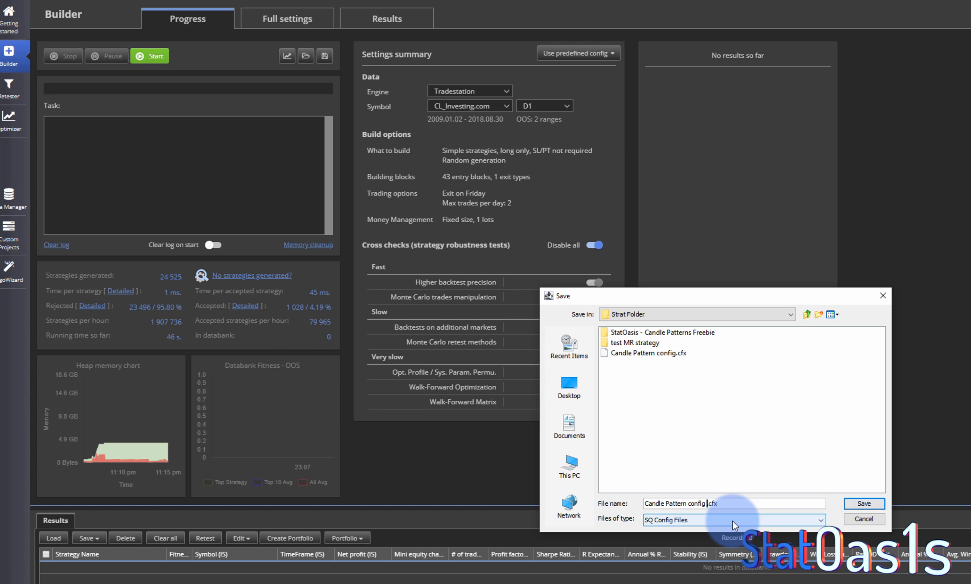
pyautogui.write('v2')
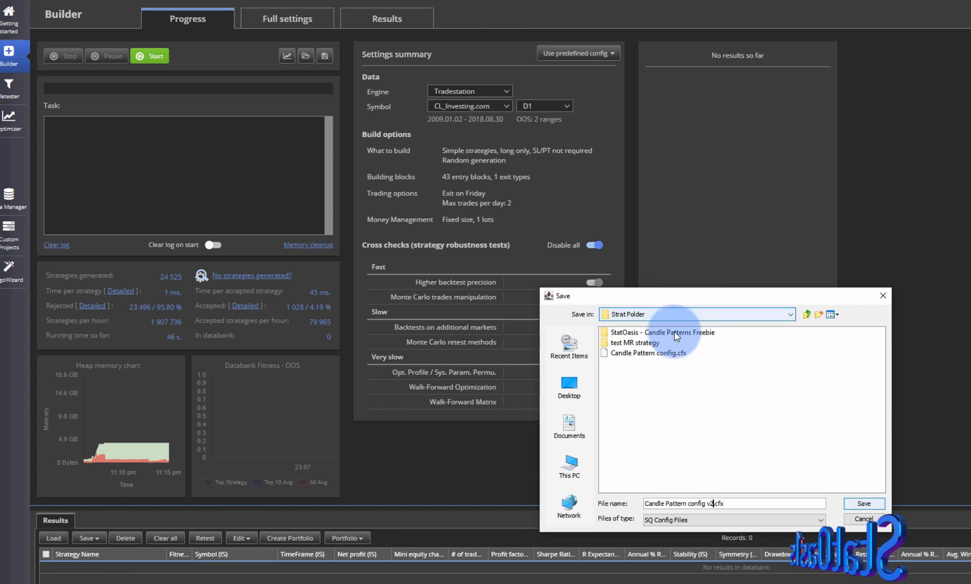
pyautogui.click(863, 503)
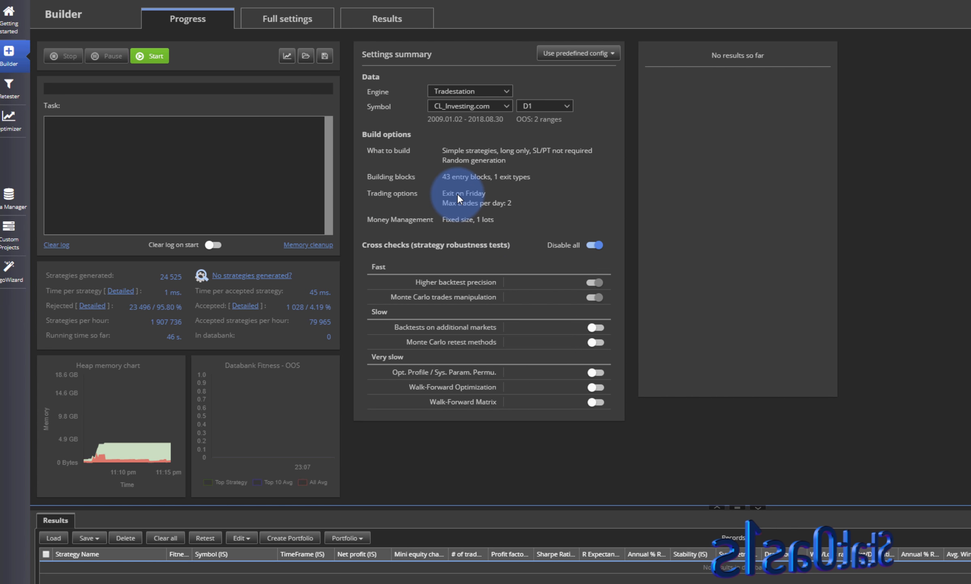
pyautogui.click(149, 56)
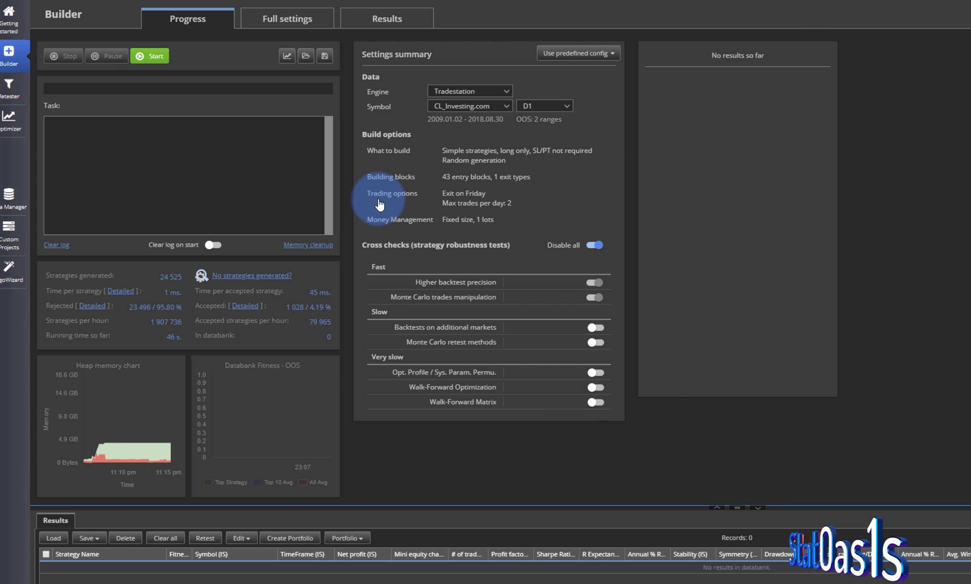
# Run the build for a few seconds, stop it, and clear all reports from the Results databank.
pyautogui.click(149, 56)
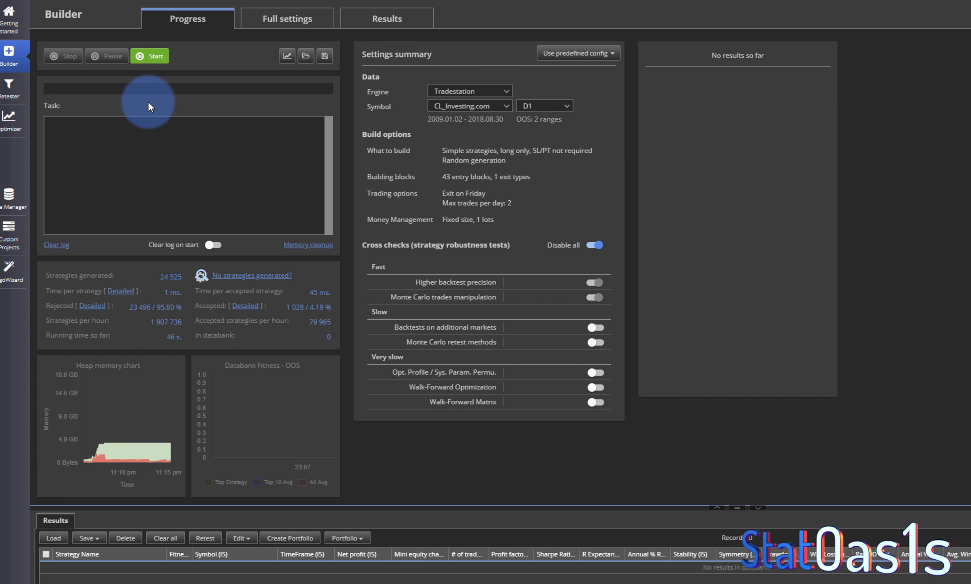
pyautogui.click(65, 56)
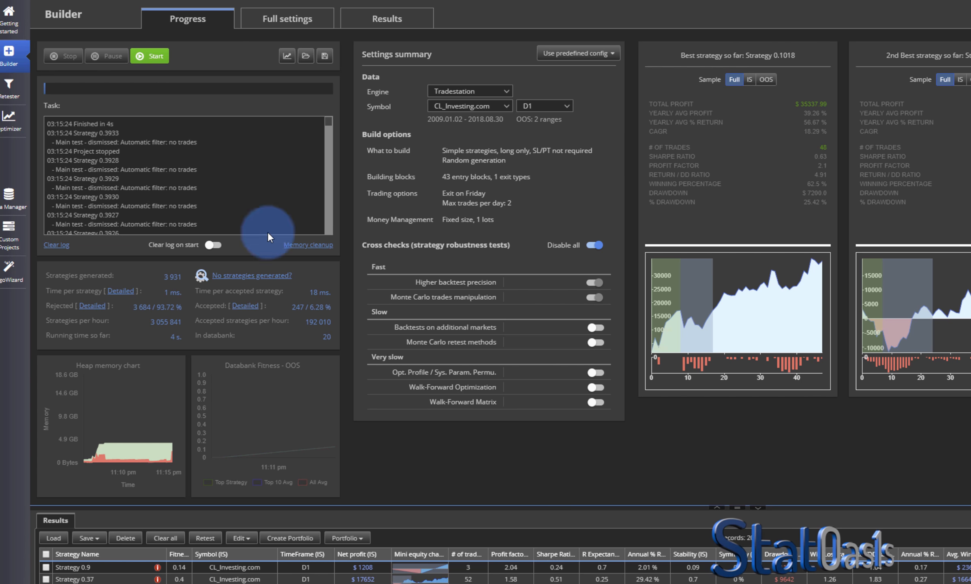
pyautogui.click(165, 537)
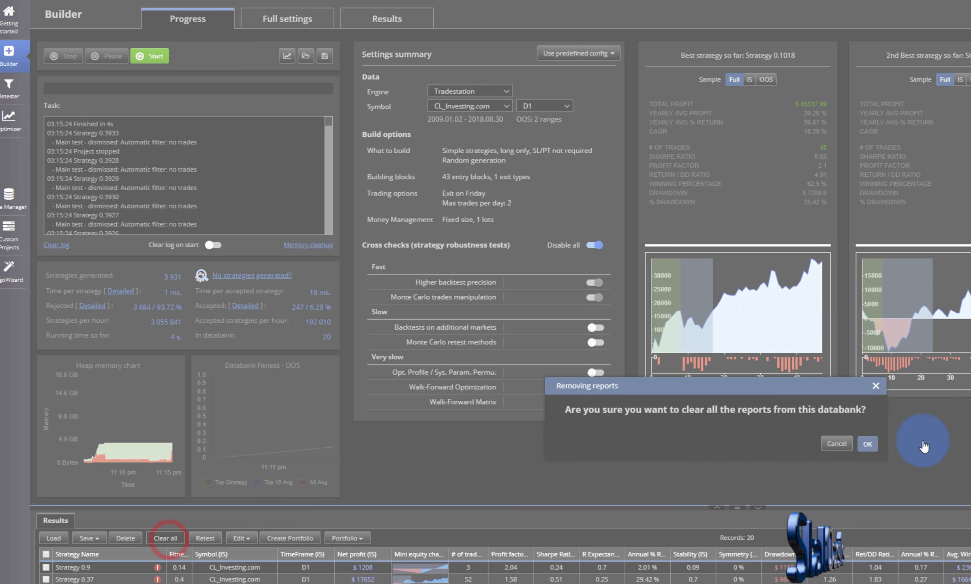
pyautogui.click(867, 442)
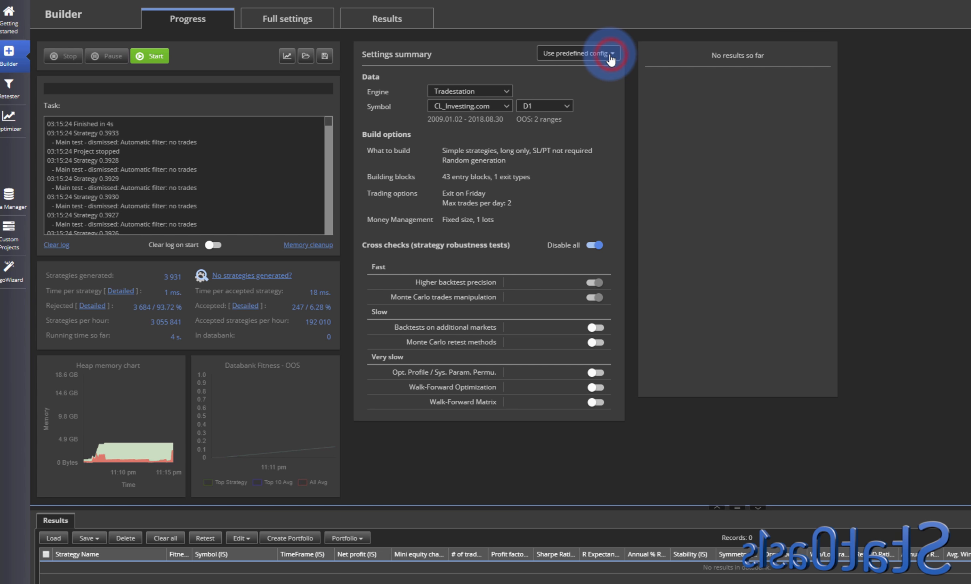
# Apply the Trend following predefined config to the build settings.
pyautogui.click(610, 56)
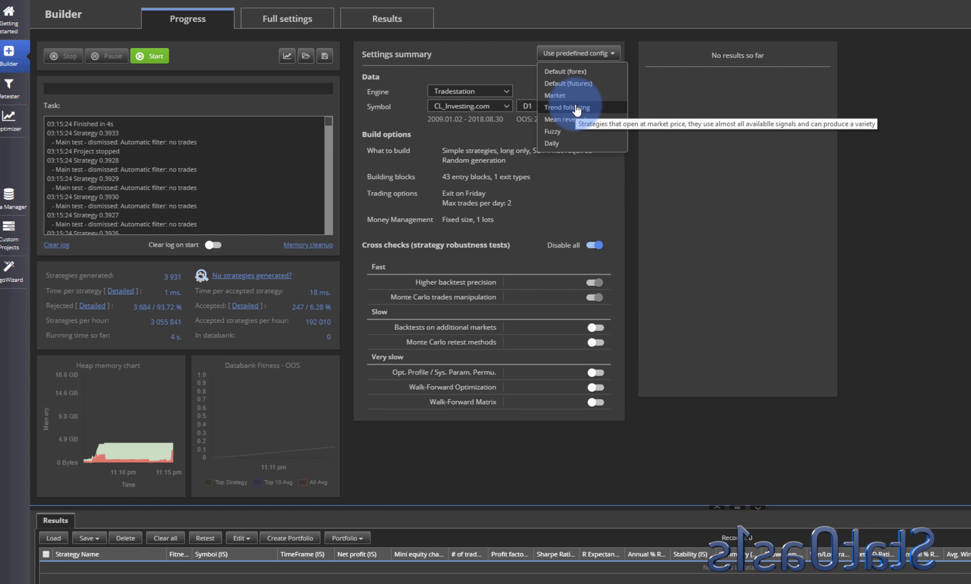
pyautogui.click(446, 181)
pyautogui.click(182, 19)
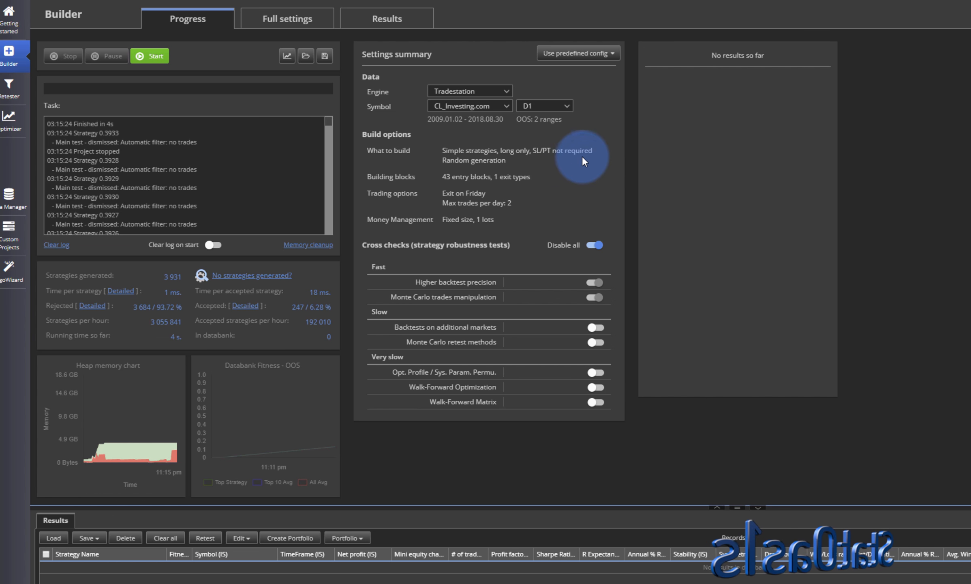
pyautogui.click(586, 53)
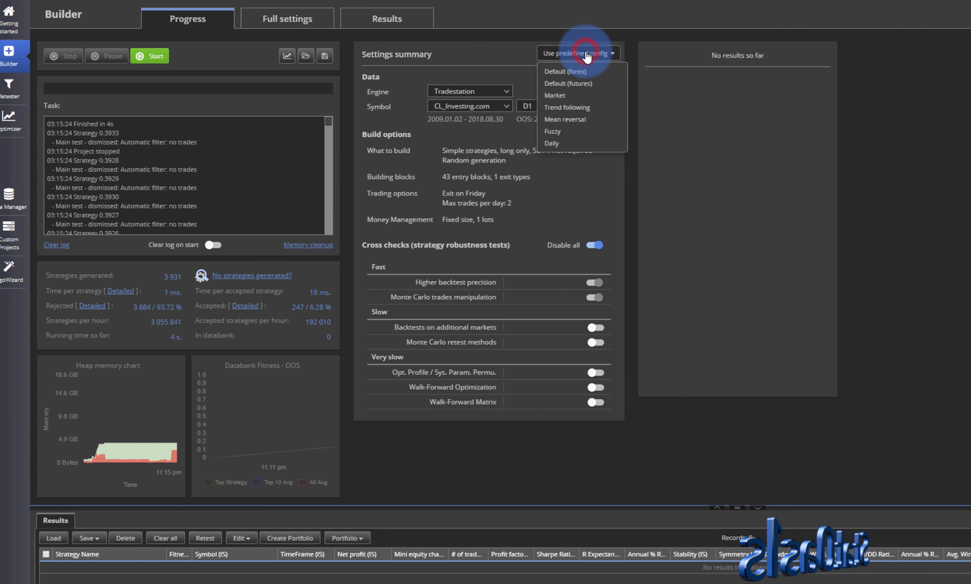
pyautogui.click(556, 104)
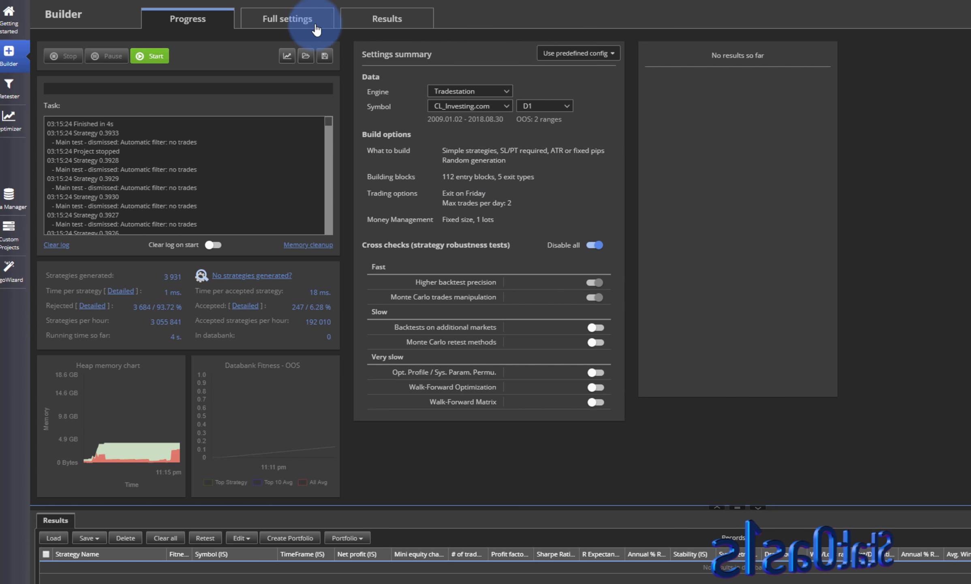
# Examine the applied config's full settings: what to build, data, trading options, money management, ranking and building blocks.
pyautogui.click(302, 20)
pyautogui.click(294, 59)
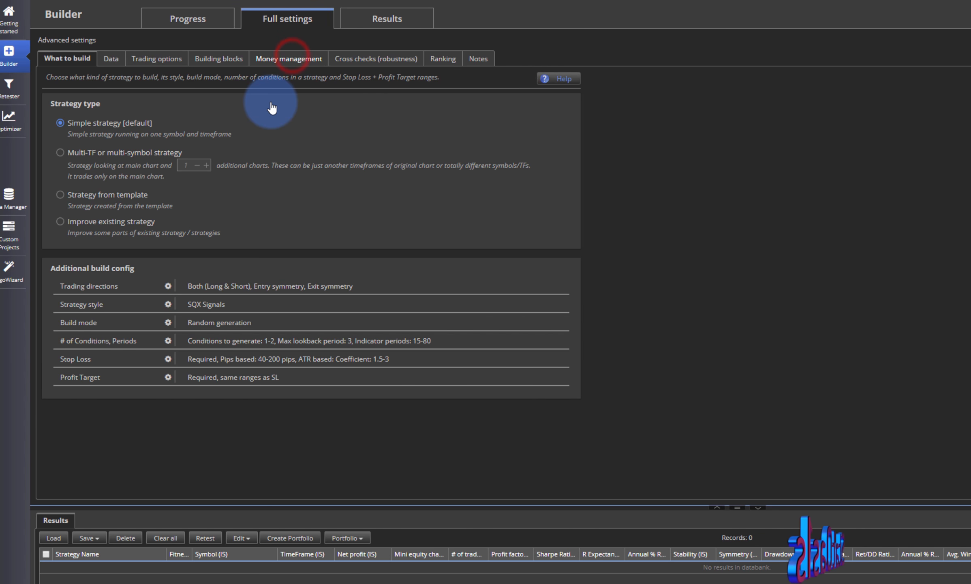
pyautogui.click(155, 60)
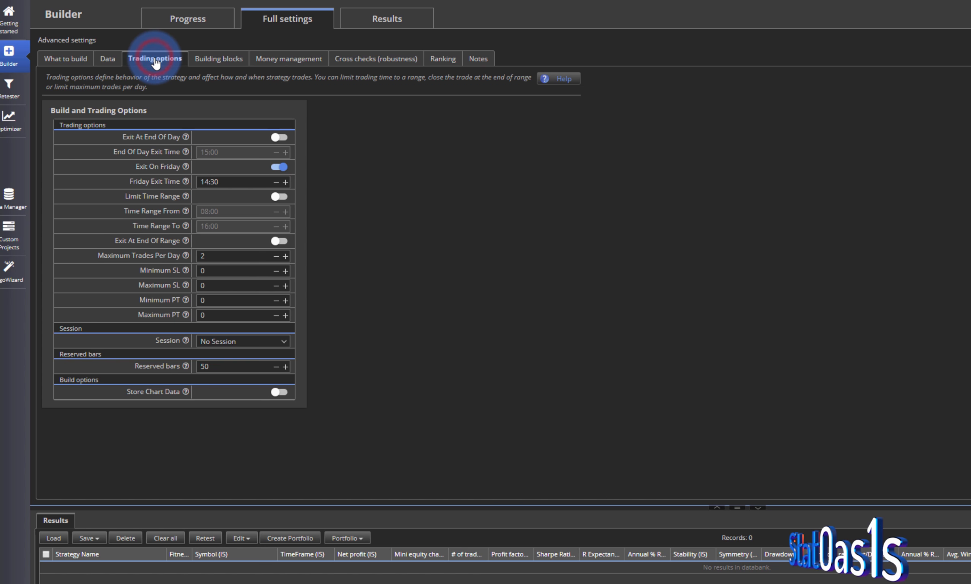
pyautogui.click(109, 60)
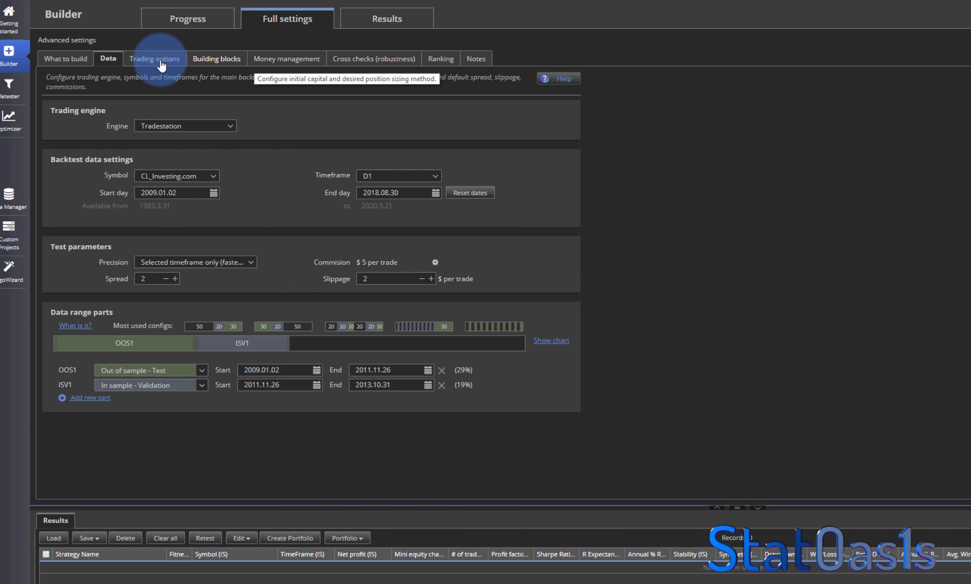
pyautogui.click(209, 28)
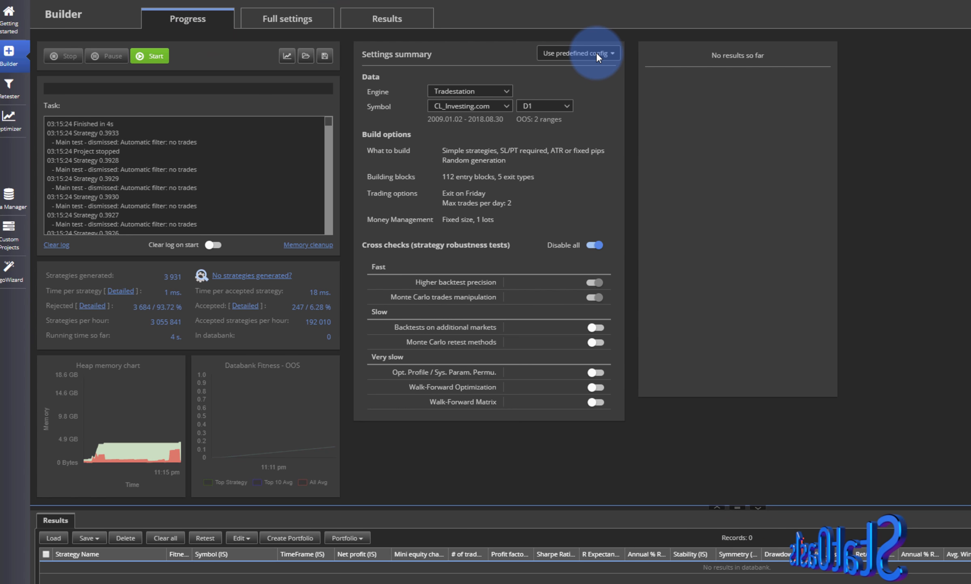
pyautogui.click(285, 15)
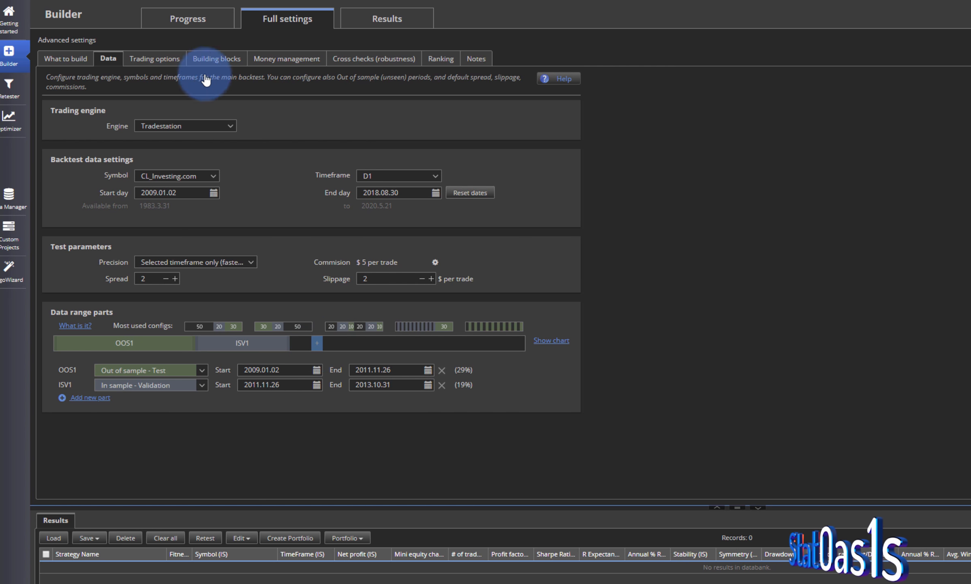
pyautogui.click(159, 60)
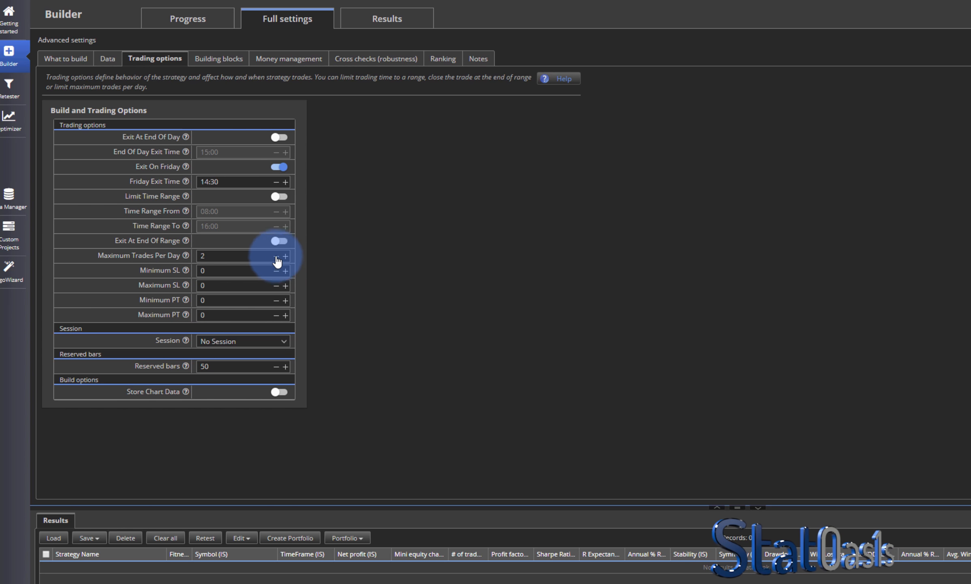
pyautogui.click(308, 58)
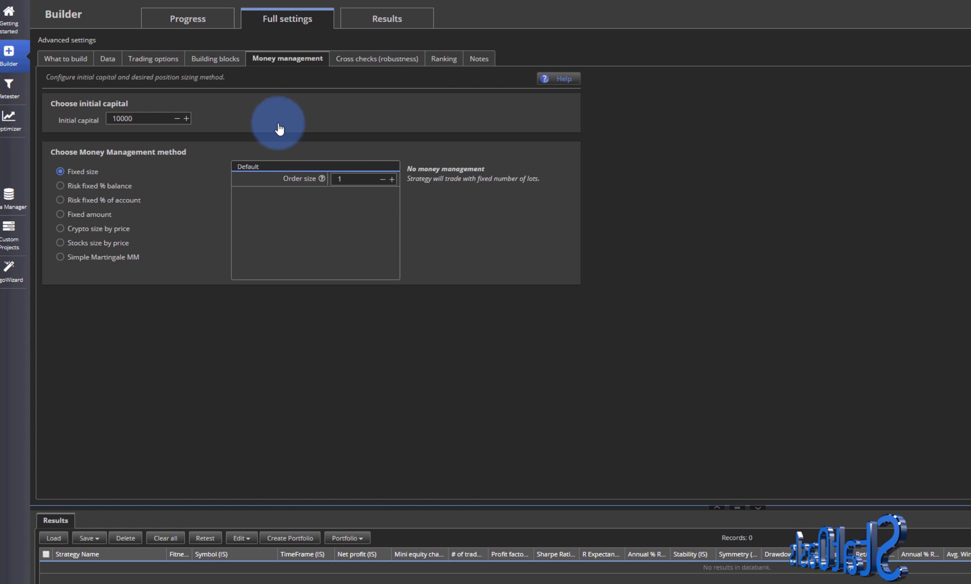
pyautogui.click(441, 59)
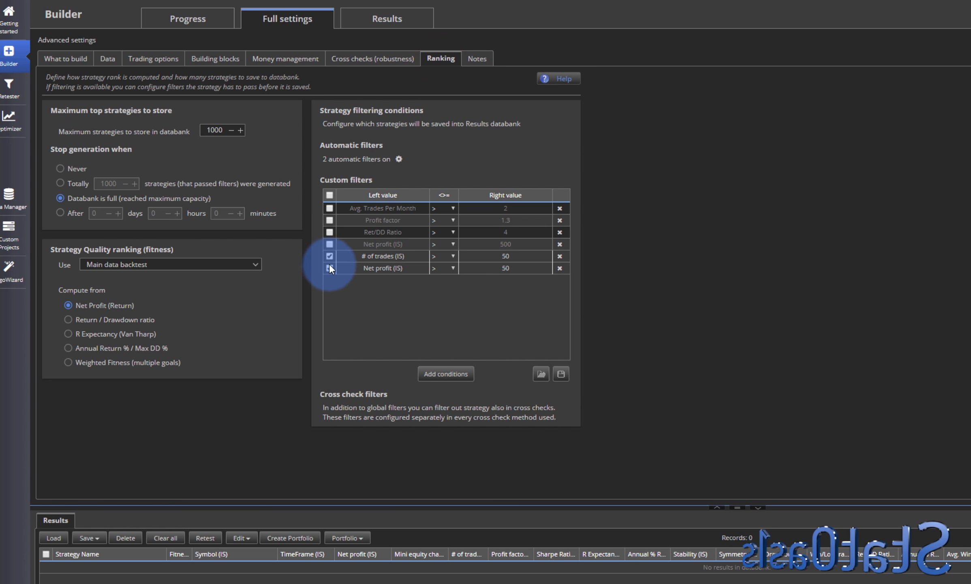
pyautogui.click(219, 59)
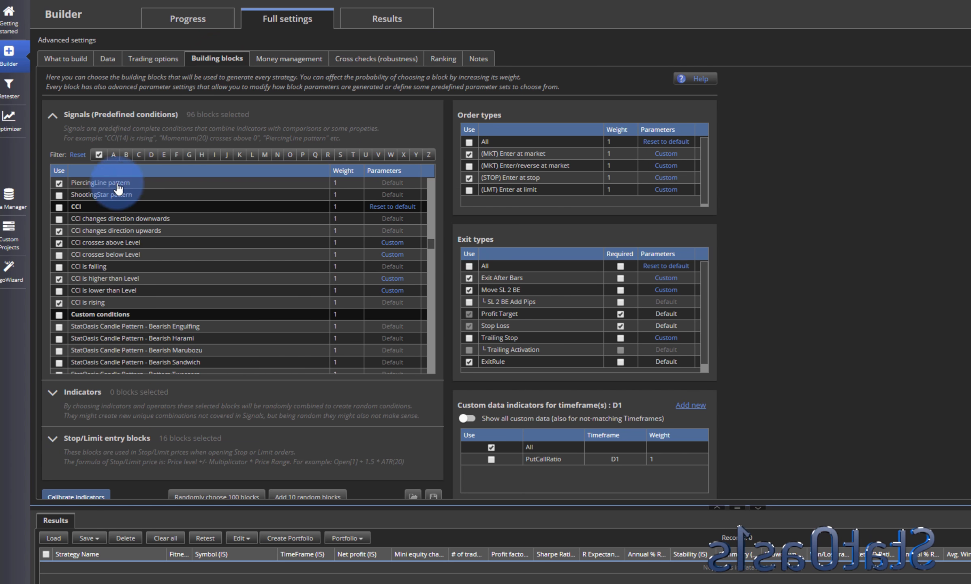
pyautogui.click(65, 60)
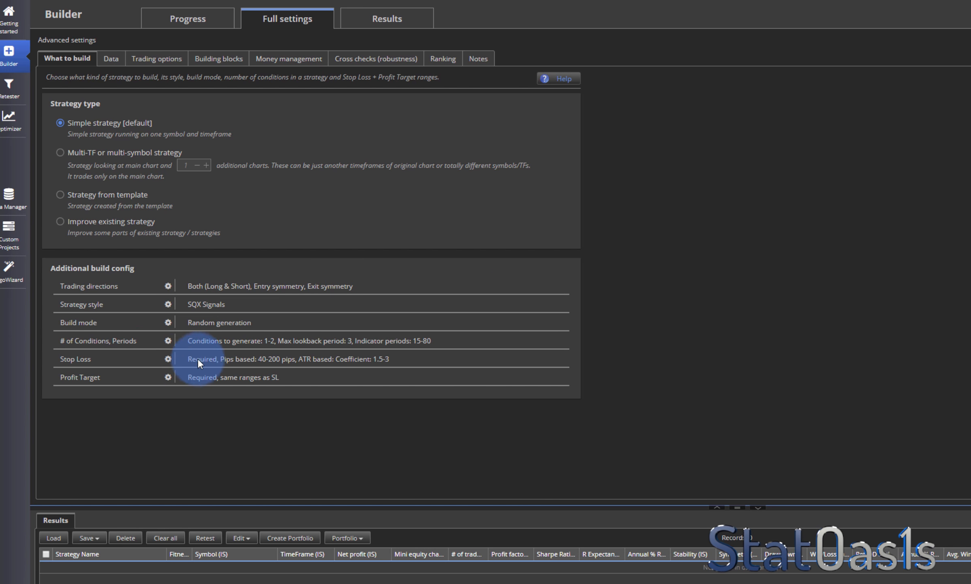
pyautogui.click(189, 20)
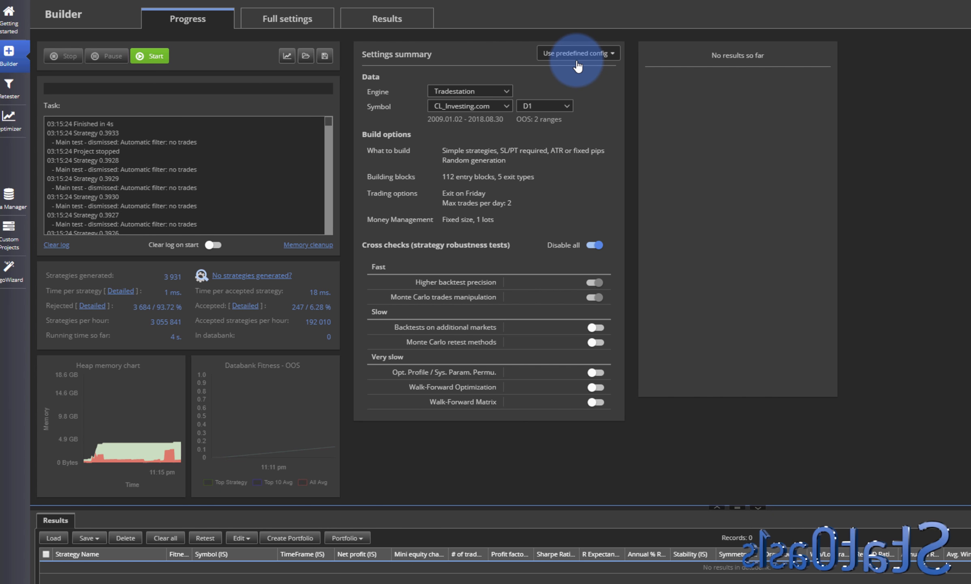
# Load the build settings from the Candle Pattern config v2.cfx file in Strat Folder, discarding unsaved changes.
pyautogui.click(306, 57)
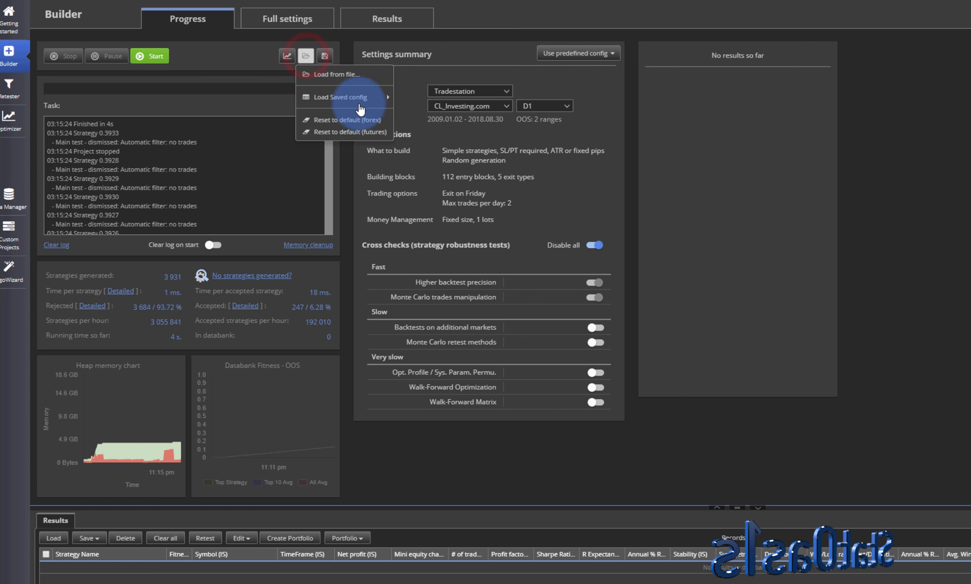
pyautogui.click(349, 74)
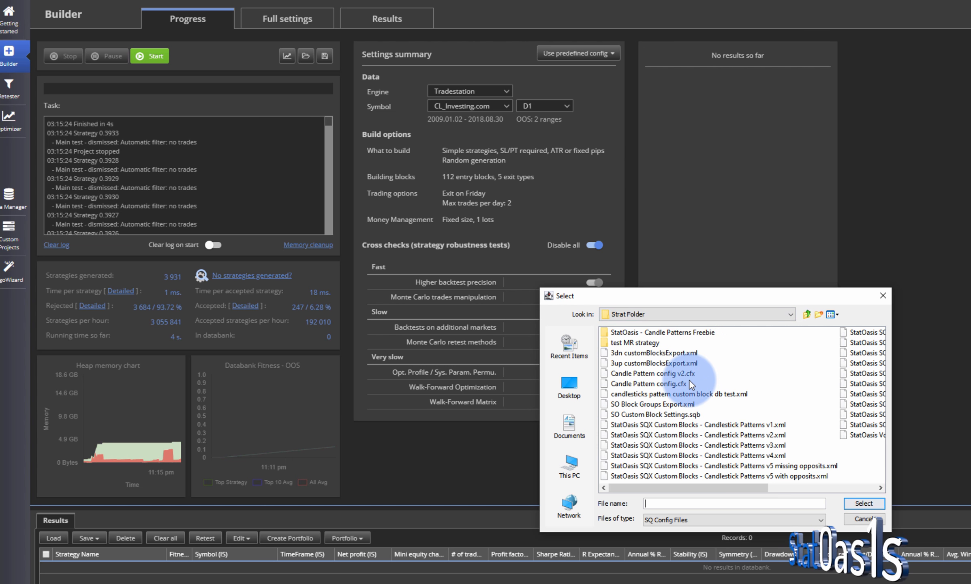
pyautogui.click(647, 373)
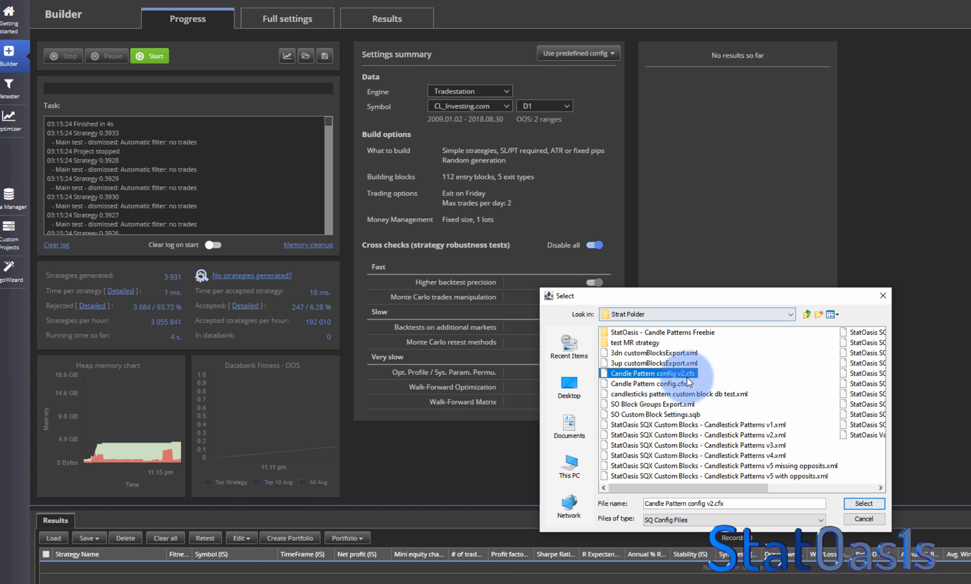
pyautogui.click(863, 502)
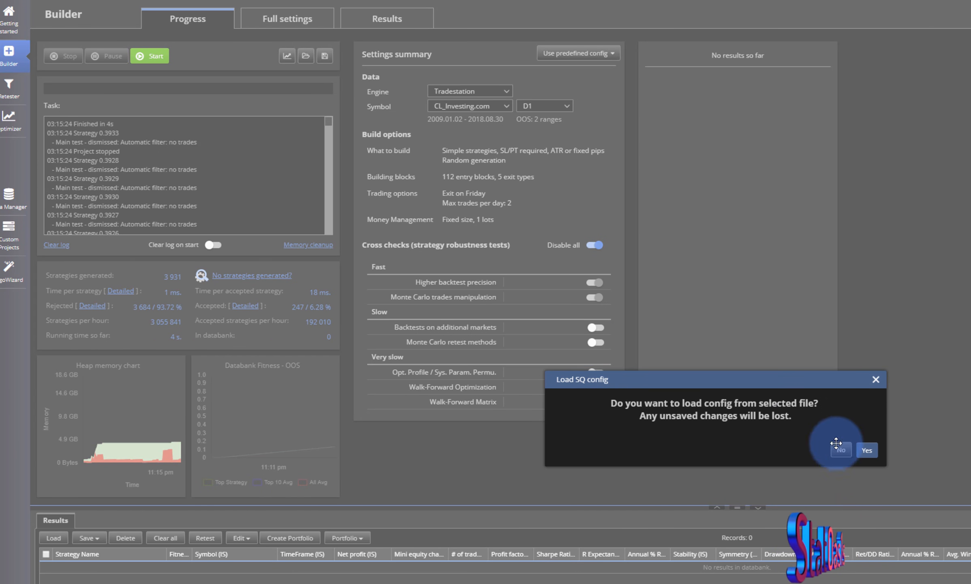
pyautogui.click(866, 450)
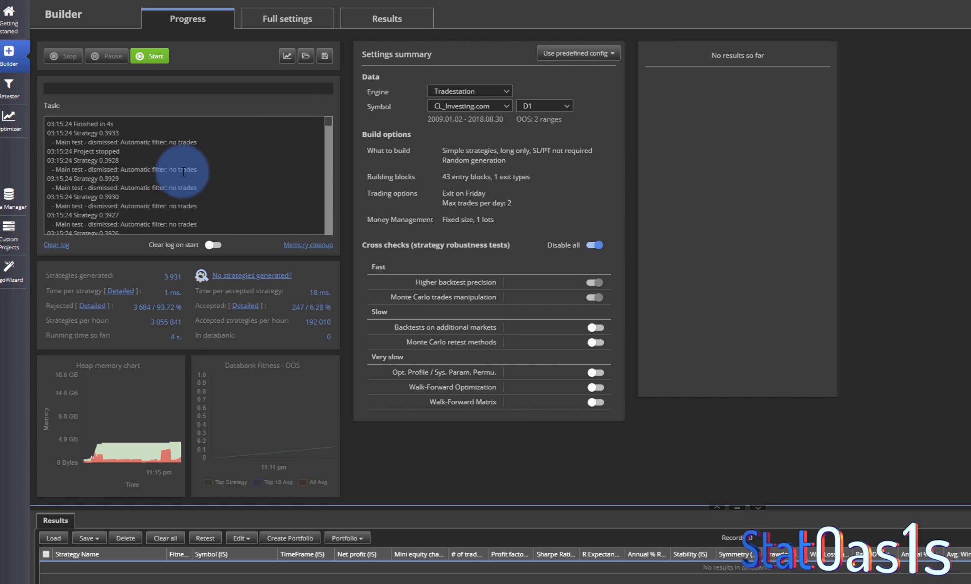
# Look over the available predefined configs and the saved build configs offered for loading.
pyautogui.click(610, 55)
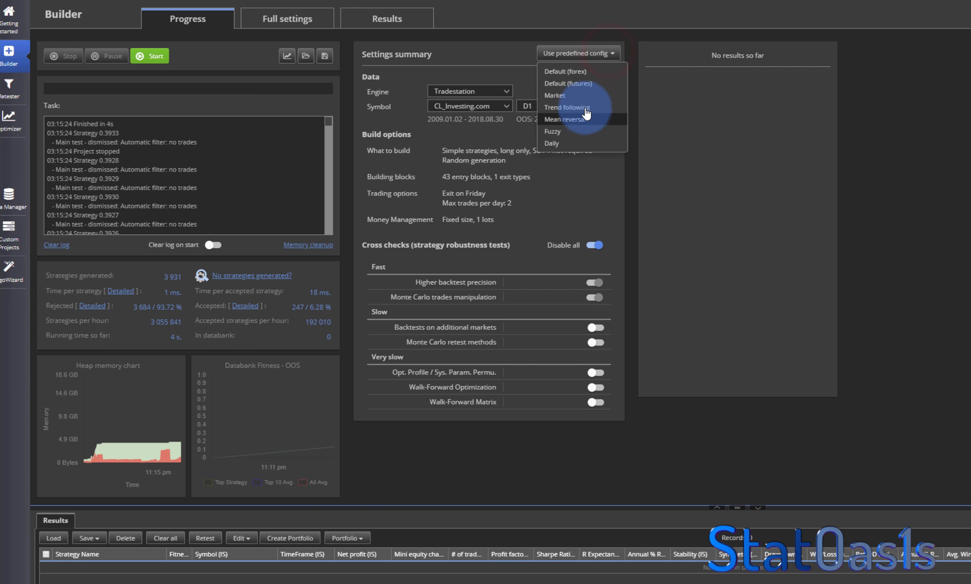
pyautogui.click(586, 186)
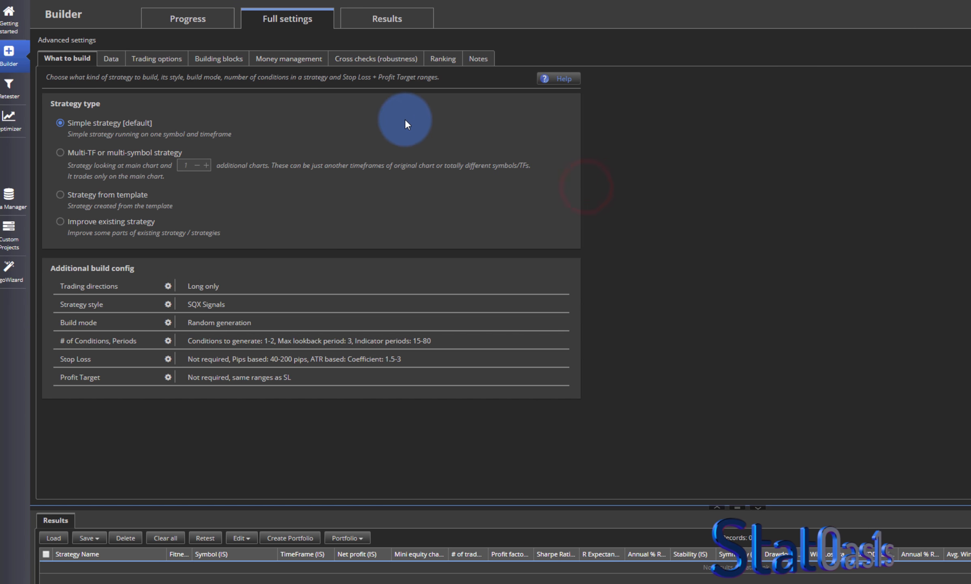
pyautogui.click(187, 19)
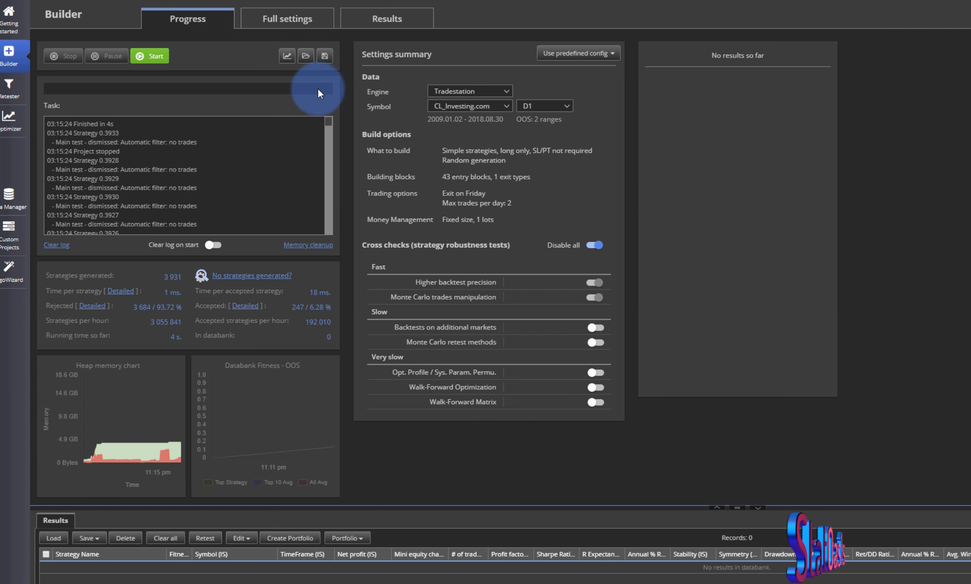
pyautogui.click(306, 57)
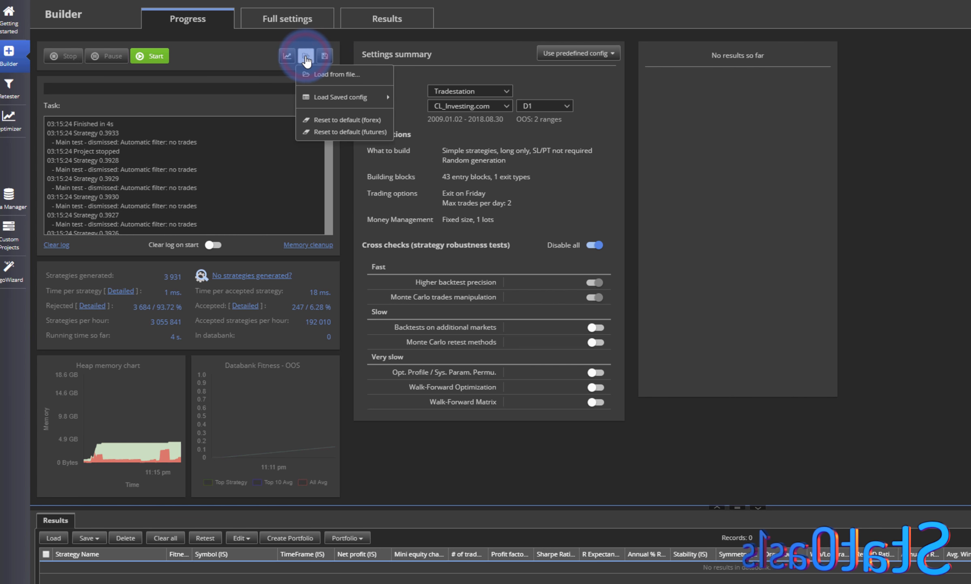
pyautogui.moveTo(344, 104)
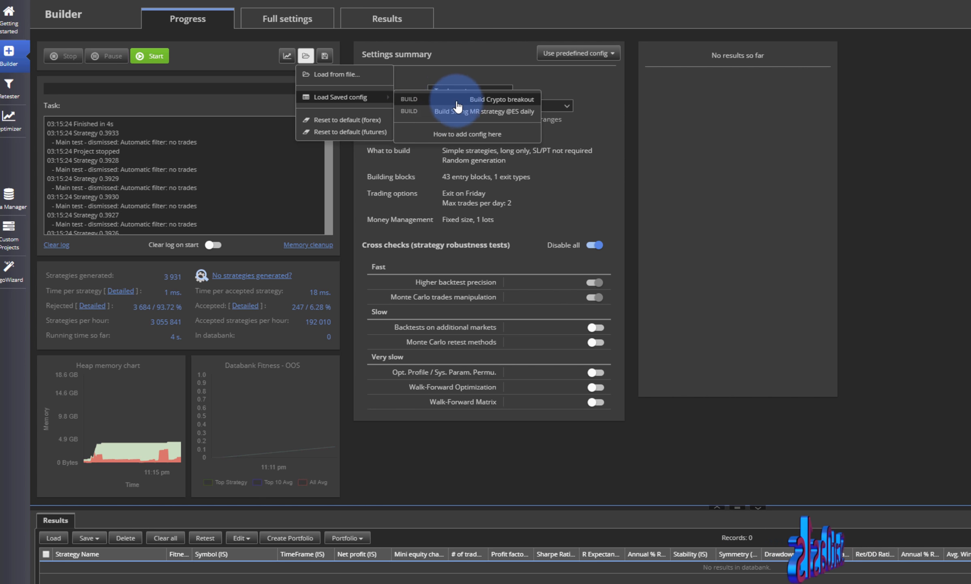
pyautogui.click(470, 135)
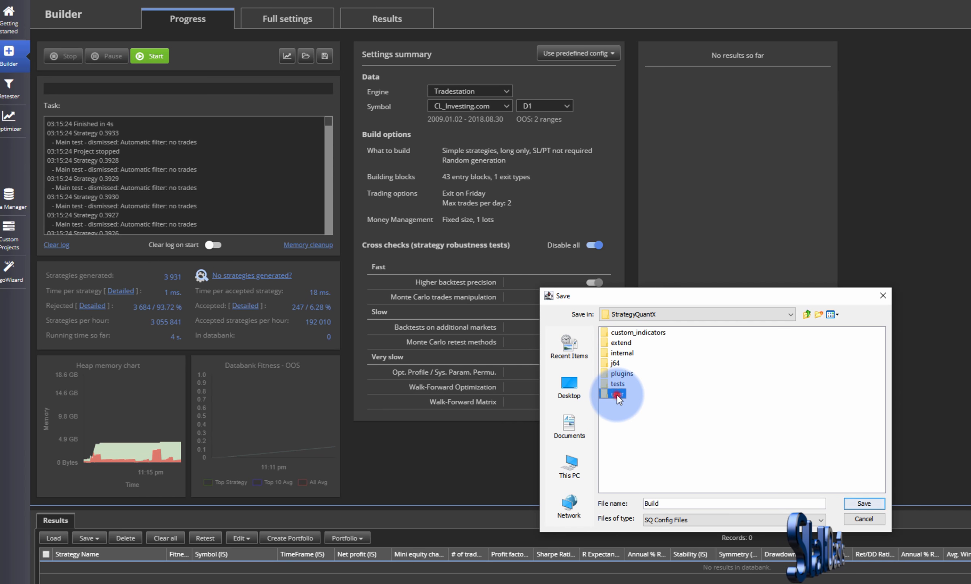
# Save the current build settings as Candle patterns config in the Configs folder inside the settings folder.
pyautogui.doubleClick(617, 393)
pyautogui.doubleClick(623, 372)
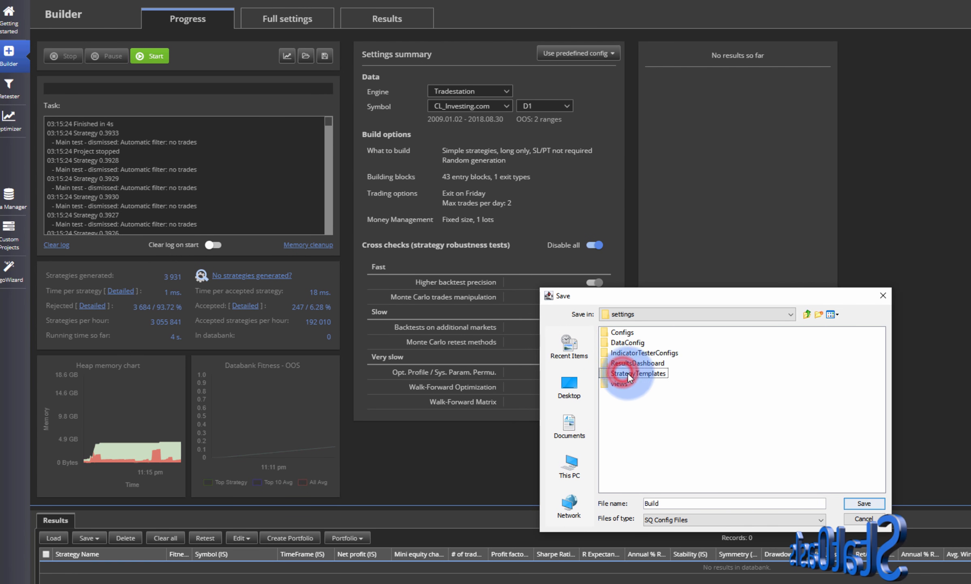
pyautogui.doubleClick(621, 332)
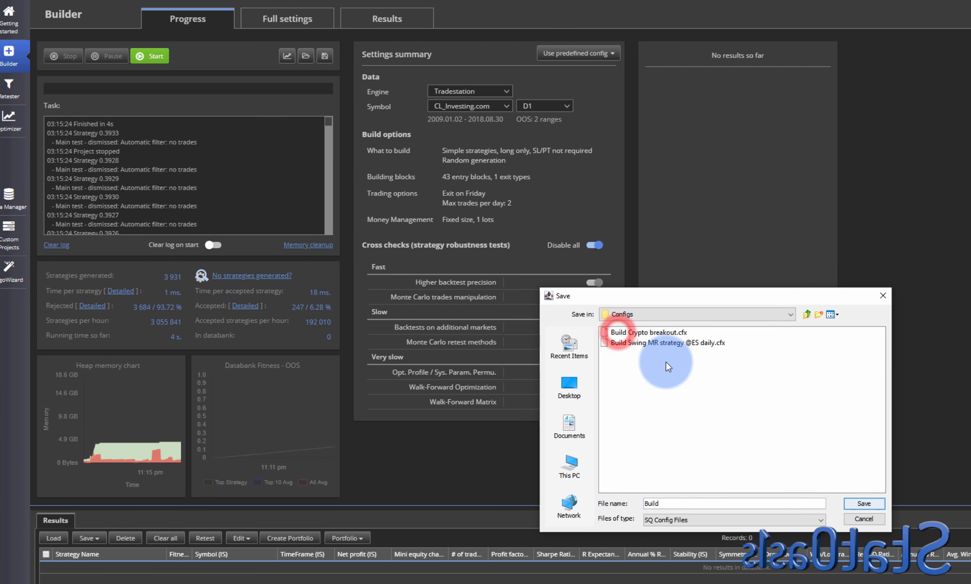
pyautogui.doubleClick(669, 502)
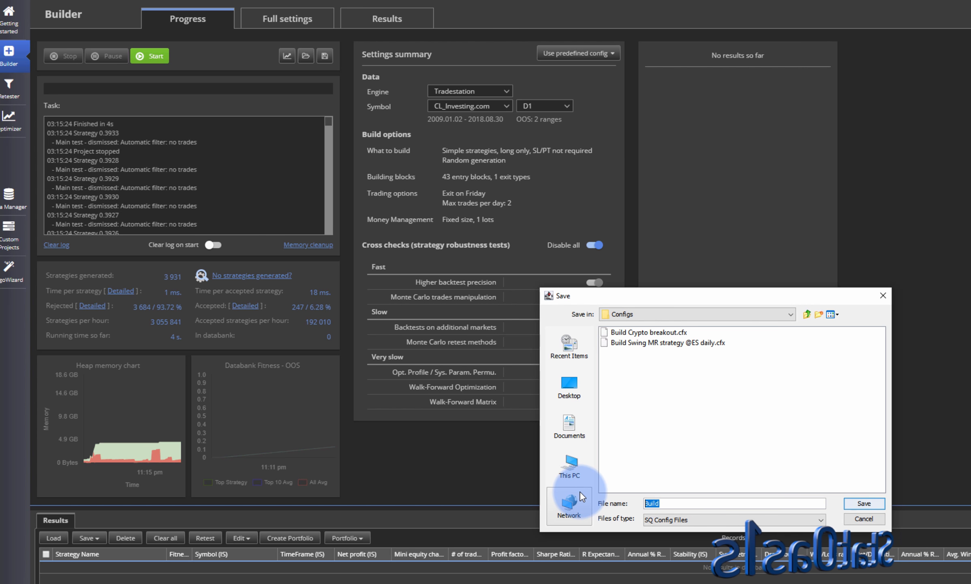
pyautogui.write('Cand')
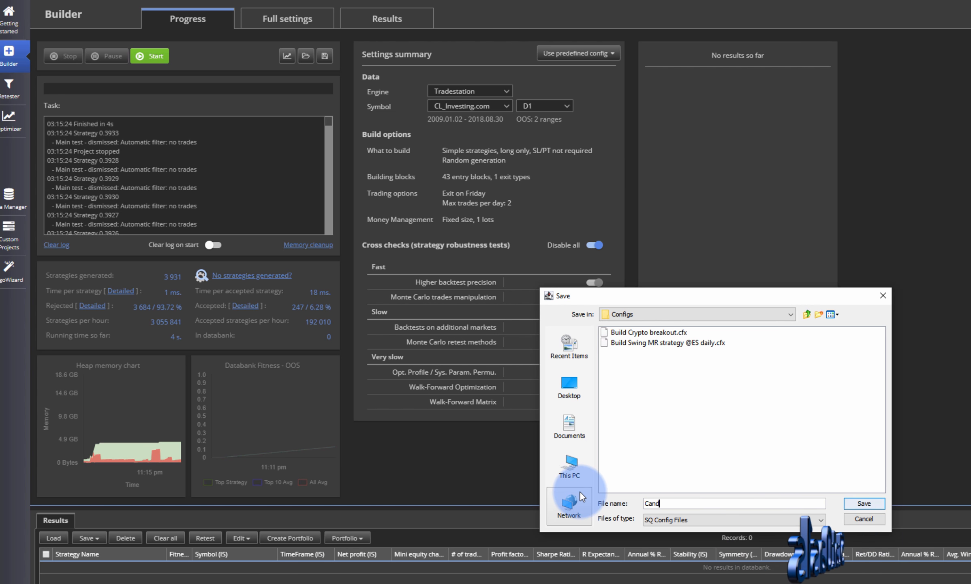
pyautogui.write('le pattern')
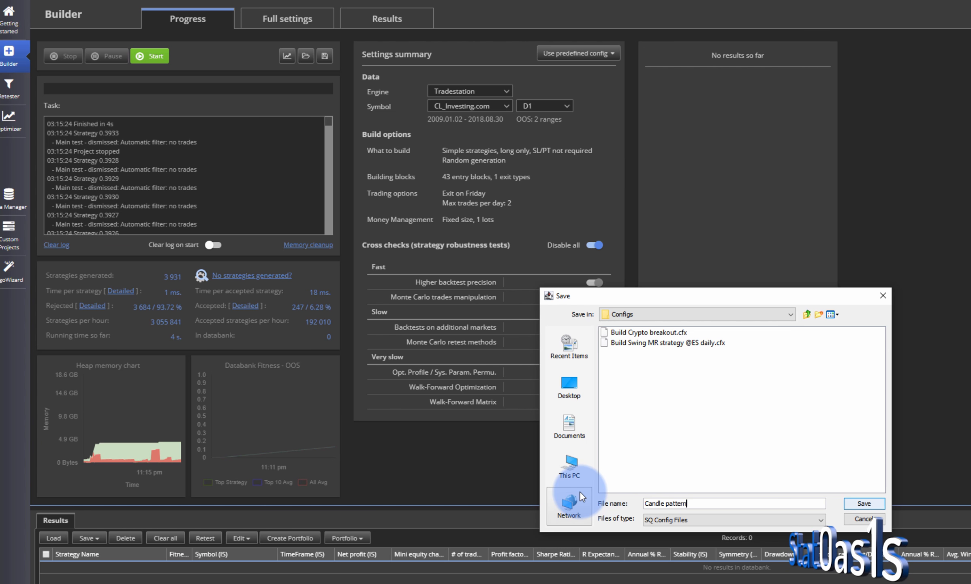
pyautogui.write('s')
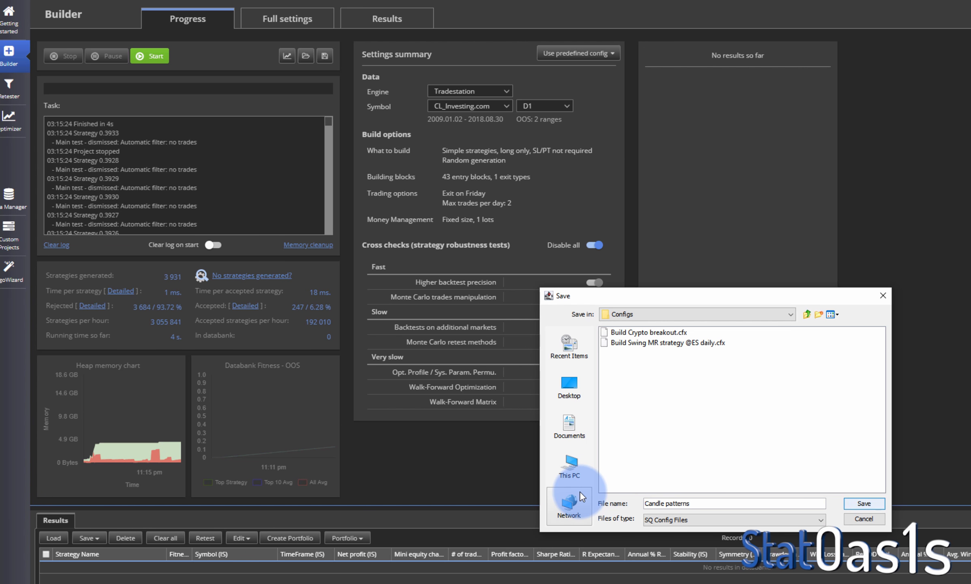
pyautogui.write(' config')
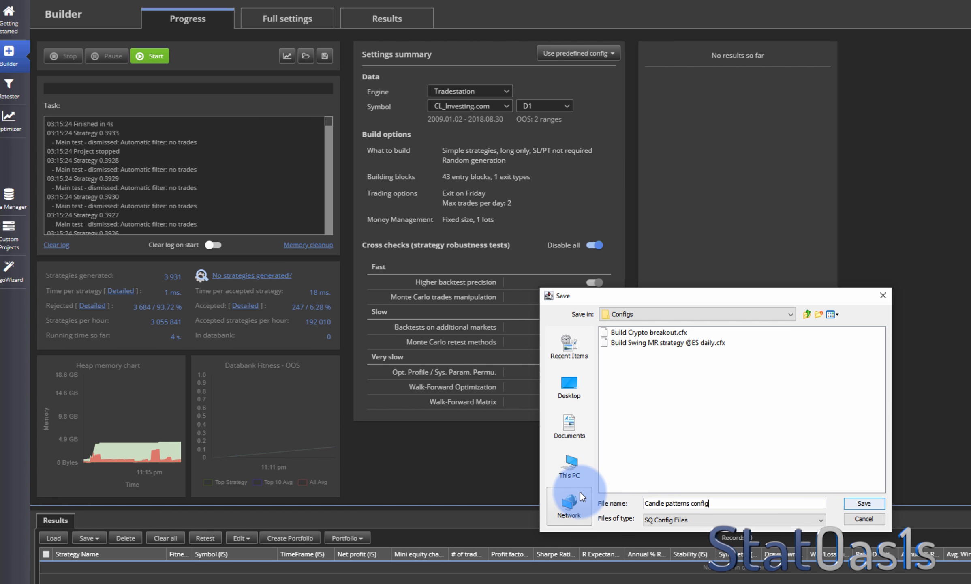
pyautogui.click(867, 504)
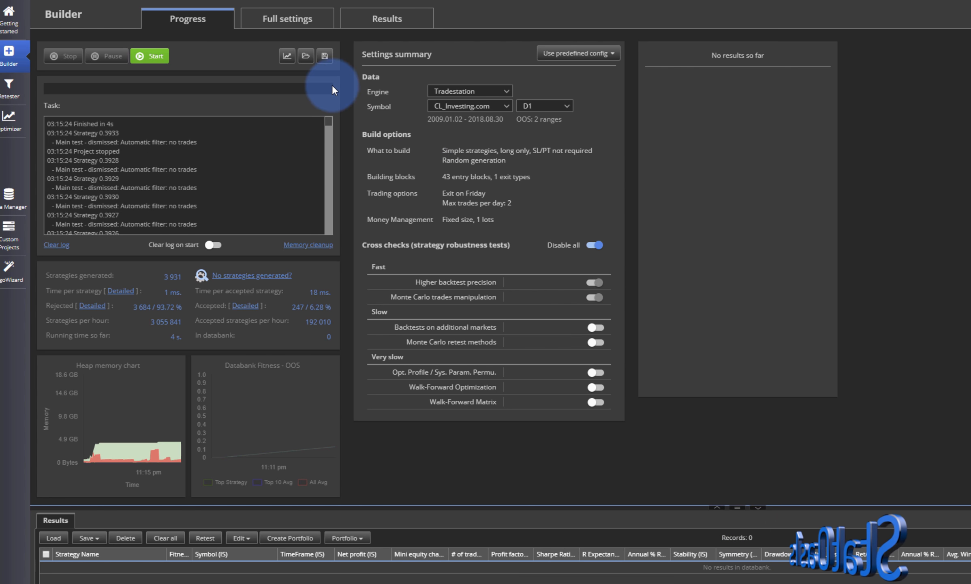
# Apply the Mean reversion predefined config and replace it with the saved Candle patterns config, discarding unsaved changes.
pyautogui.click(612, 53)
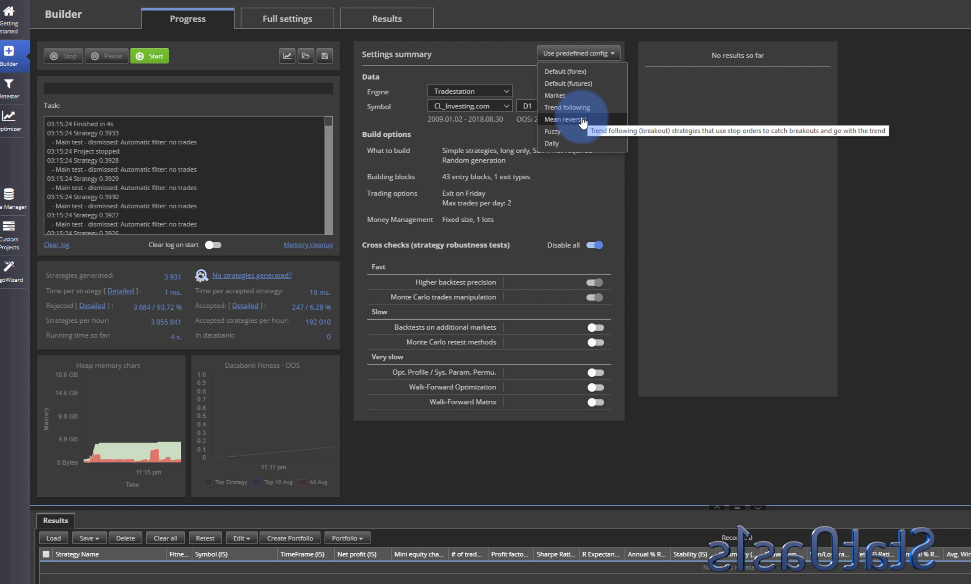
pyautogui.click(574, 120)
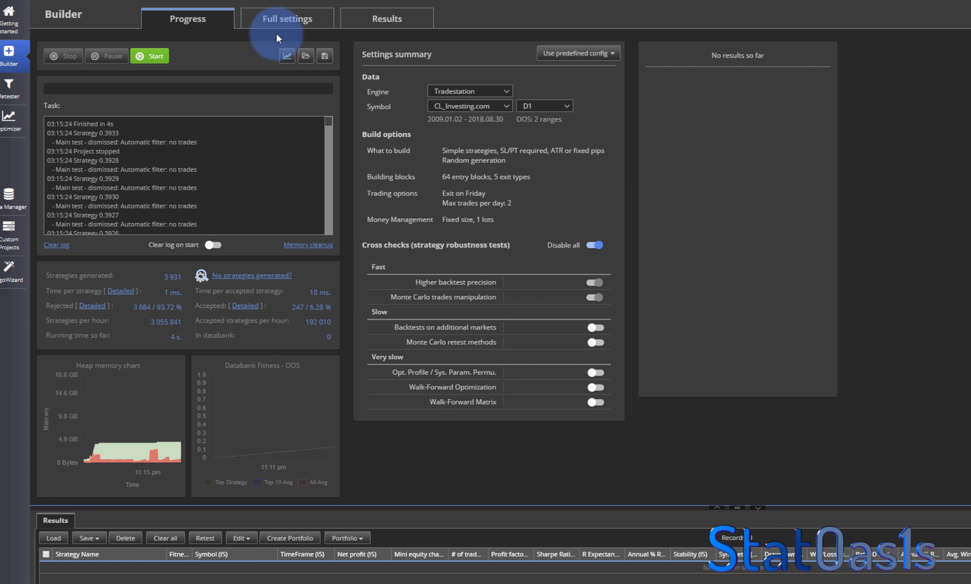
pyautogui.click(305, 59)
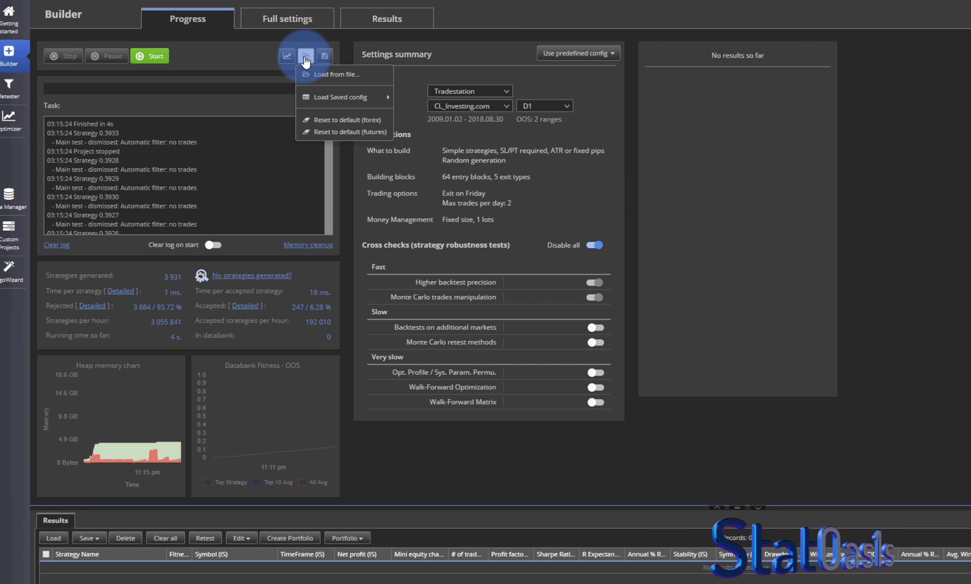
pyautogui.moveTo(357, 100)
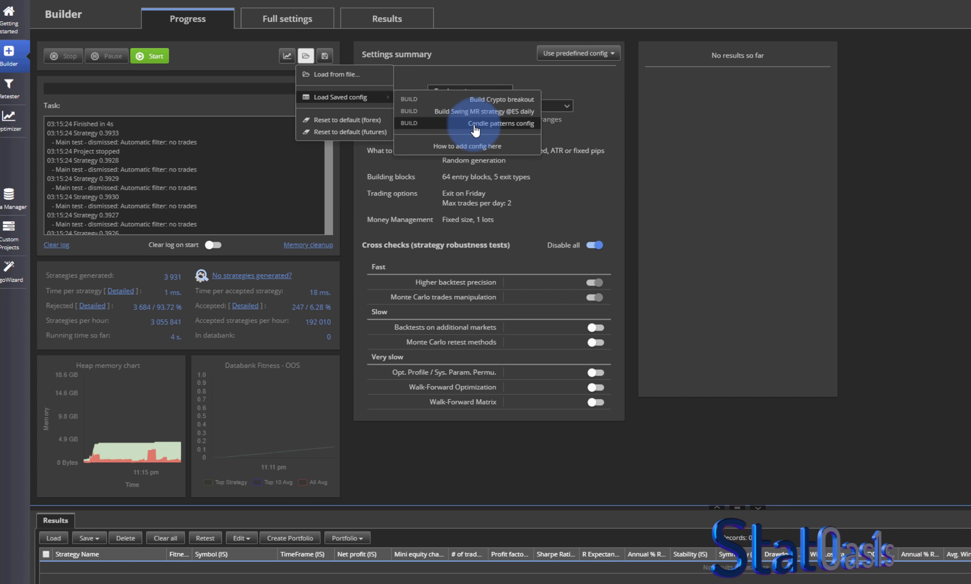
pyautogui.click(495, 126)
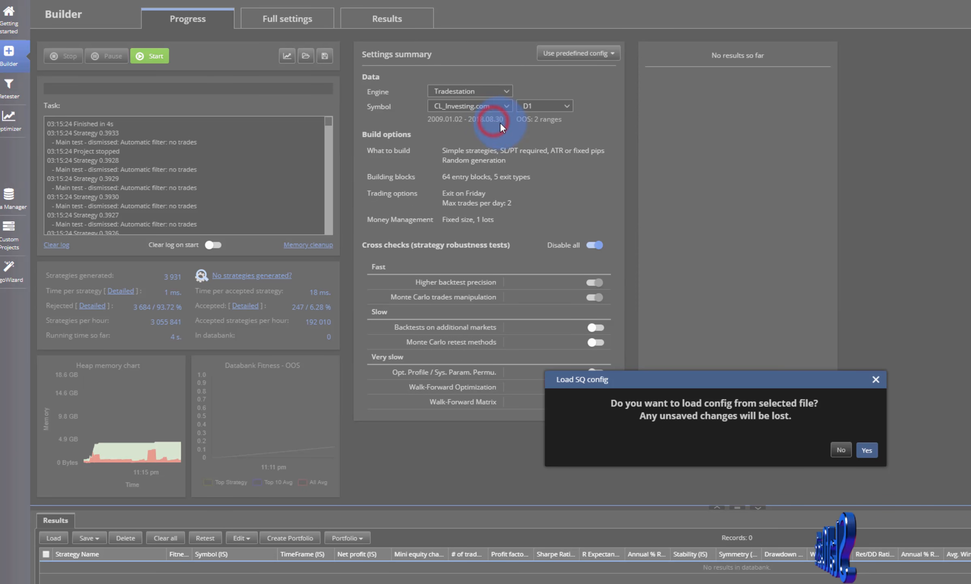
pyautogui.click(866, 449)
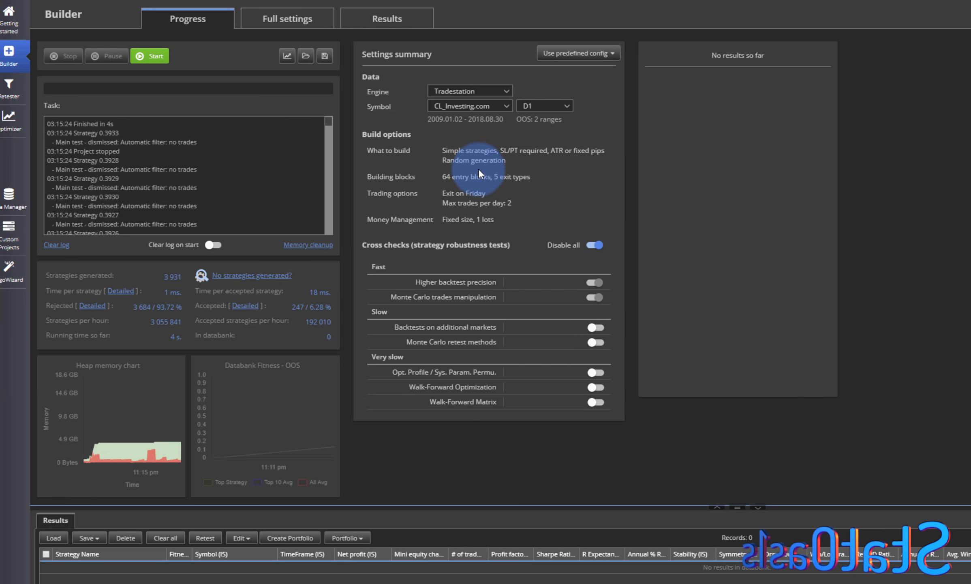